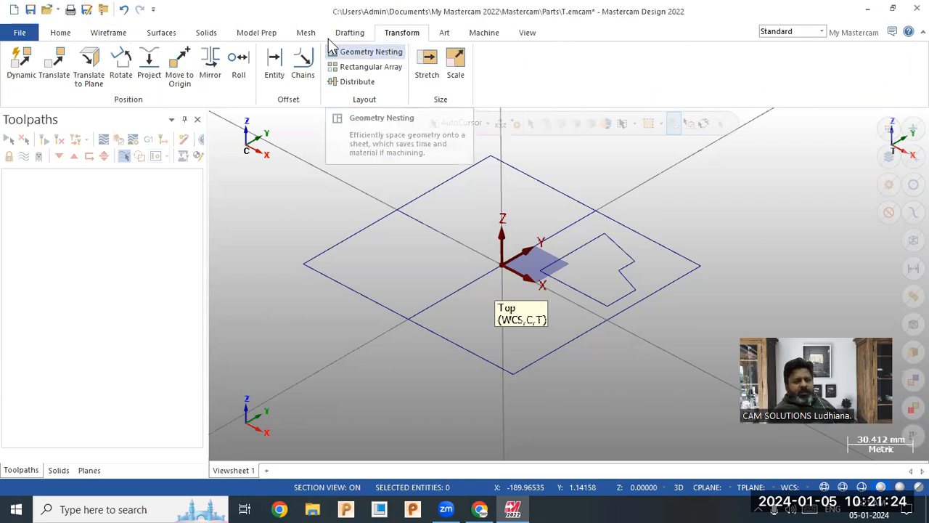
Add a default mill machine group to the part.
left_click(481, 33)
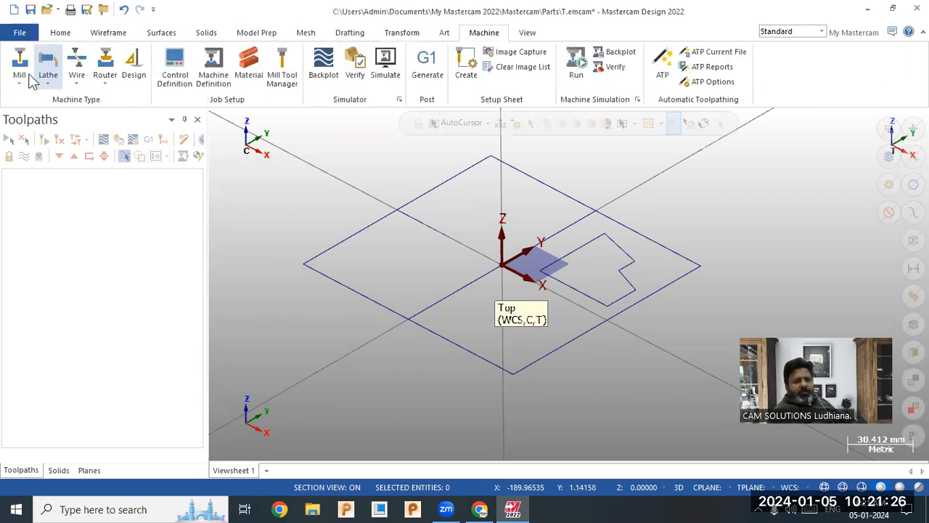
left_click(22, 80)
left_click(190, 97)
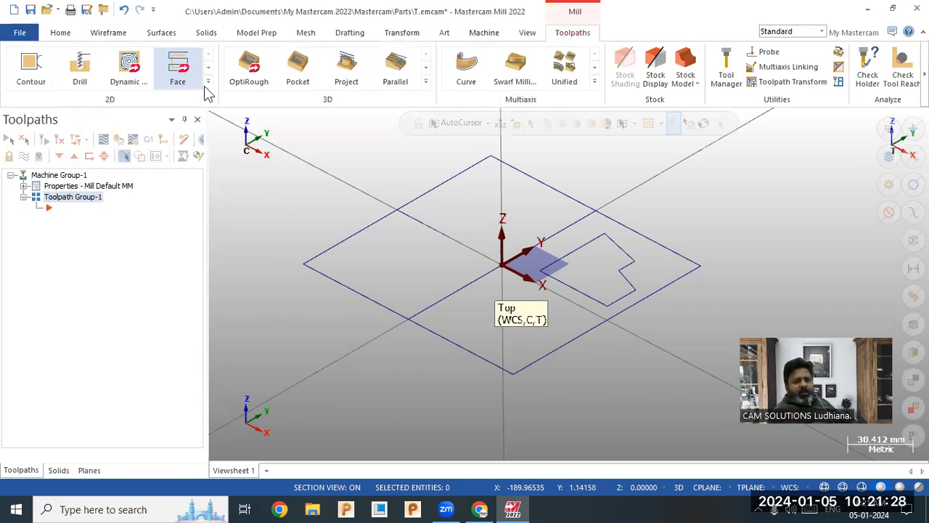
Create a 2D Area Mill toolpath inside the small notched profile using an 8 mm flat end mill and the Stay inside strategy.
left_click(207, 83)
left_click(181, 112)
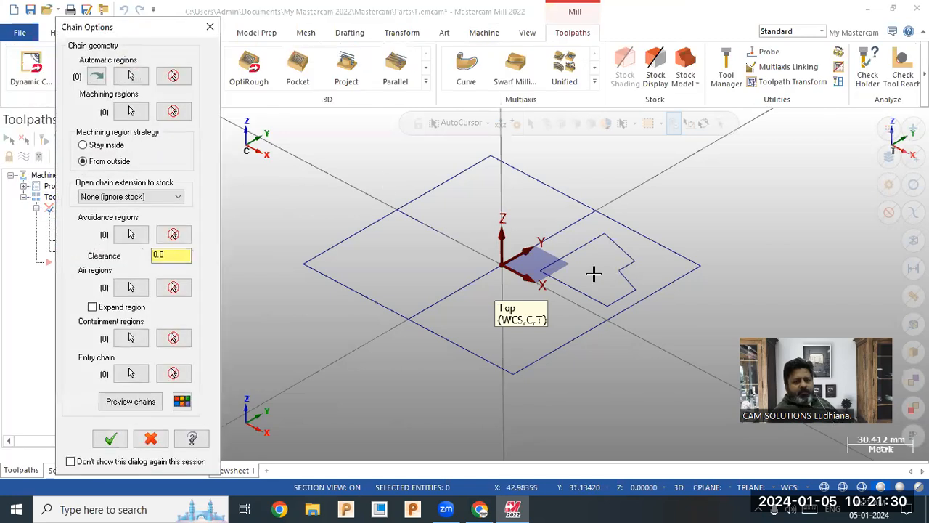
left_click(130, 110)
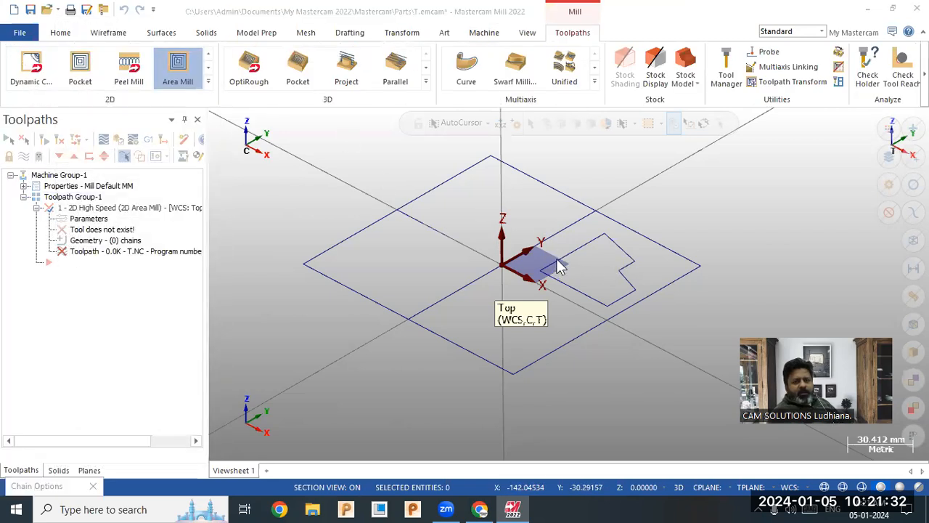
left_click(559, 264)
left_click(95, 448)
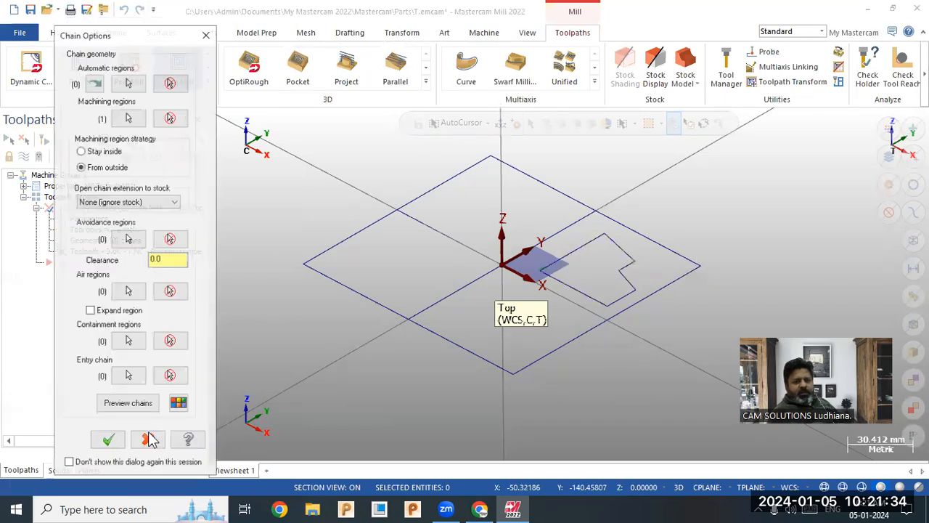
left_click(112, 439)
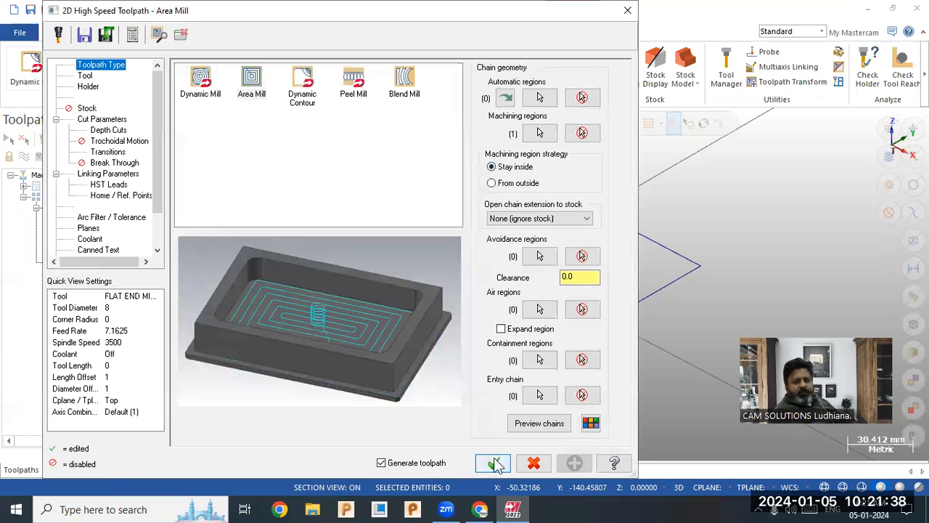
left_click(493, 463)
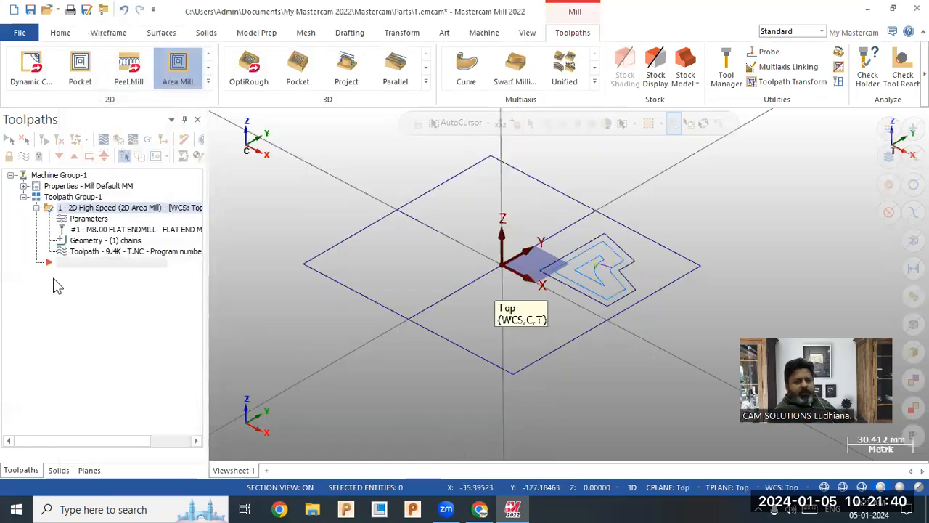
Set the Area Mill operation's absolute depth to -10, check its depth cuts and regenerate the toolpath.
left_click(88, 219)
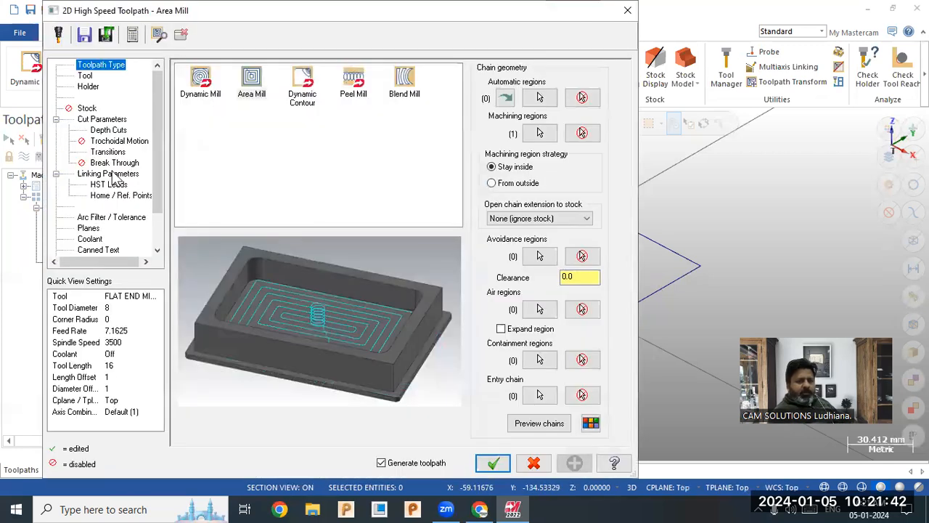
left_click(113, 174)
left_click(472, 340)
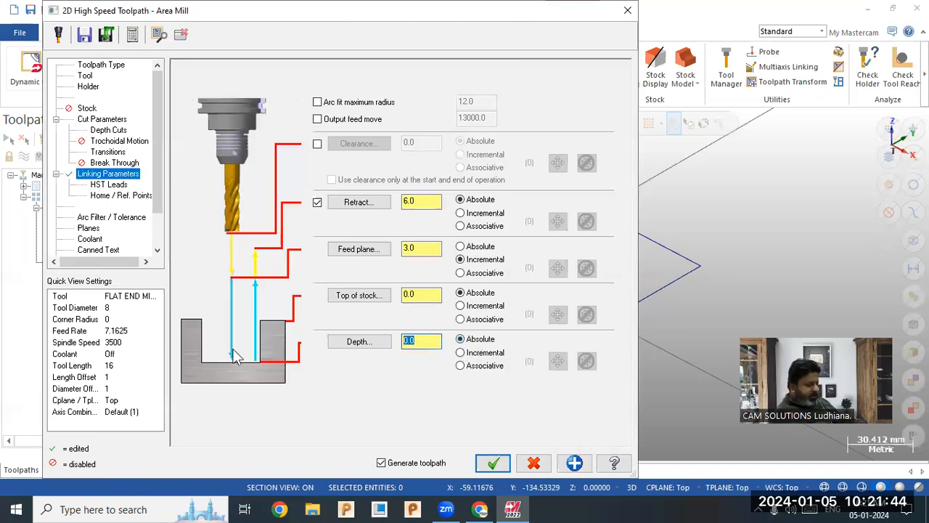
type("-10")
key("Return")
left_click(103, 119)
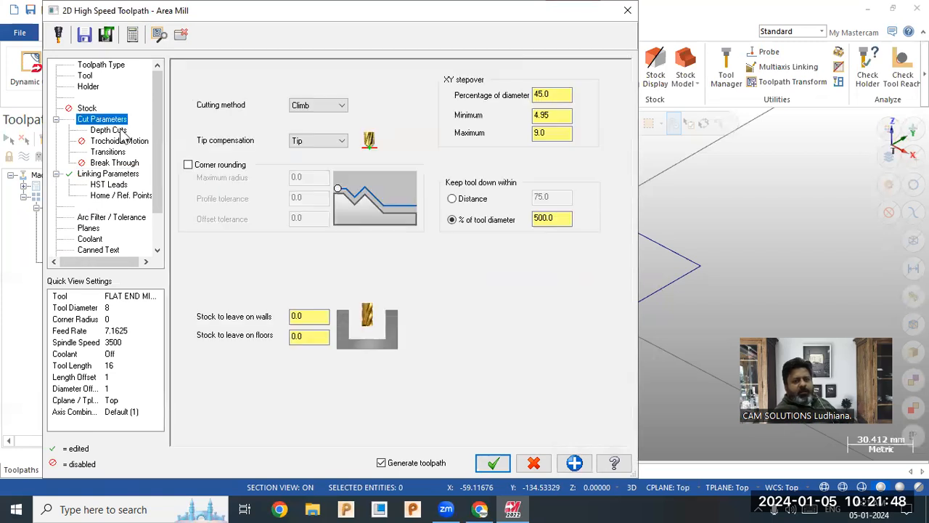
left_click(107, 130)
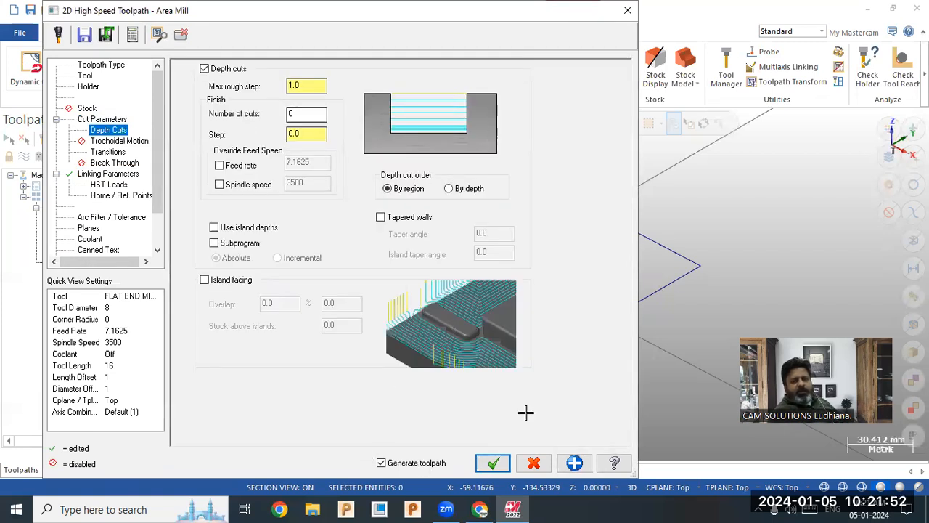
key("Return")
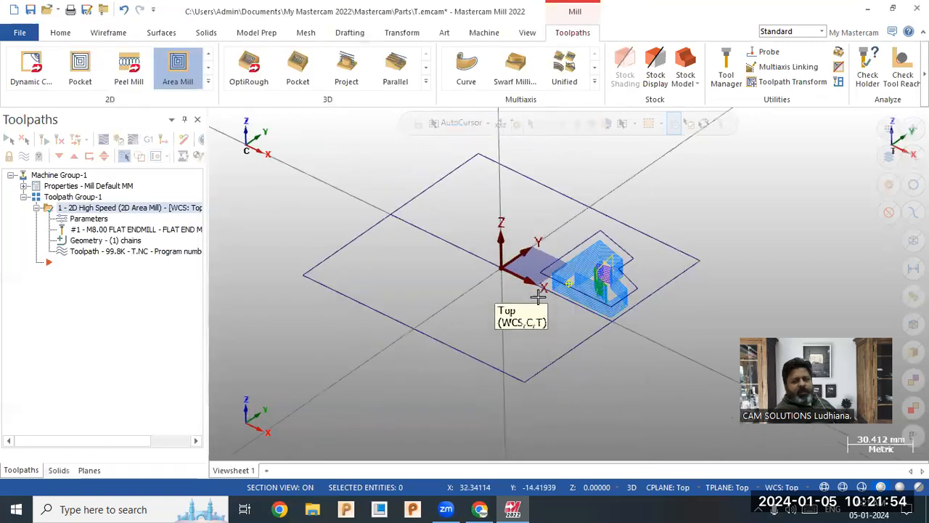
middle_click_drag(547, 308, 519, 353)
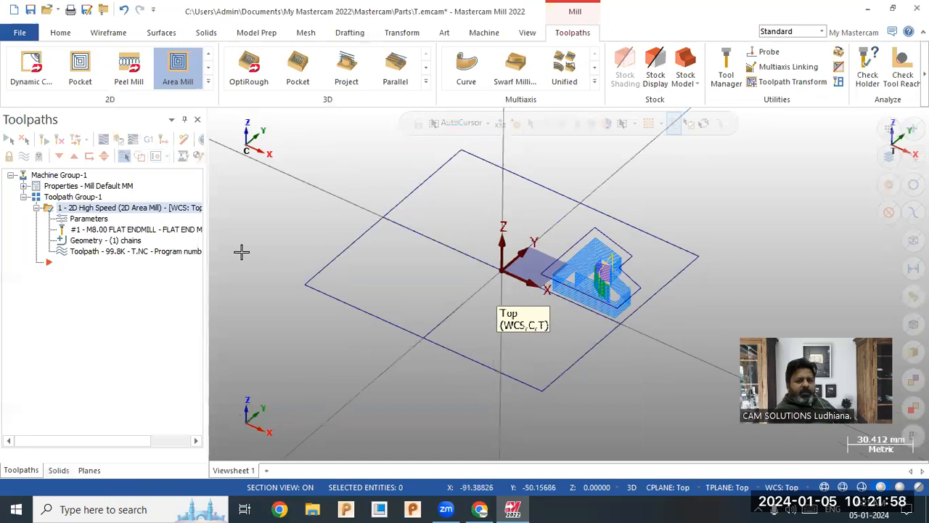
Mirror the Area Mill toolpath about the Y axis at X 0 with a Transform operation and display both toolpaths.
right_click(143, 215)
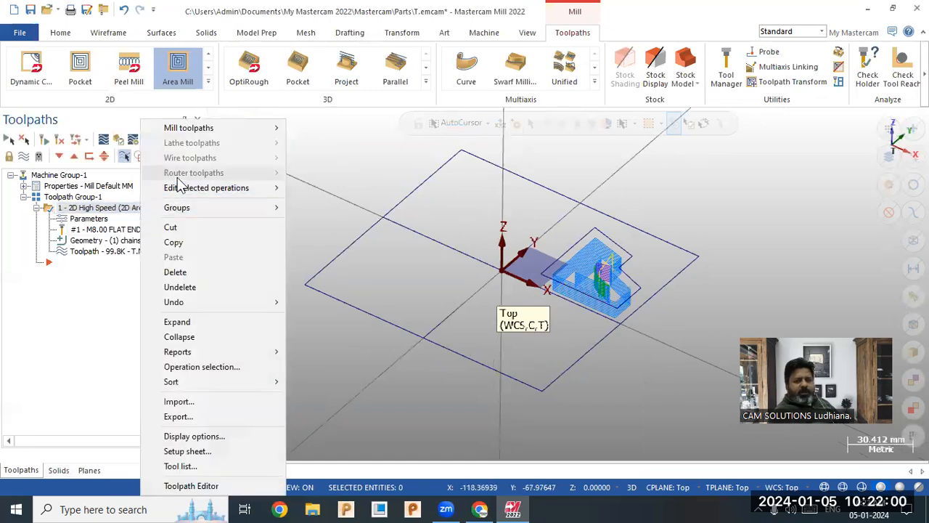
mouse_move(282, 129)
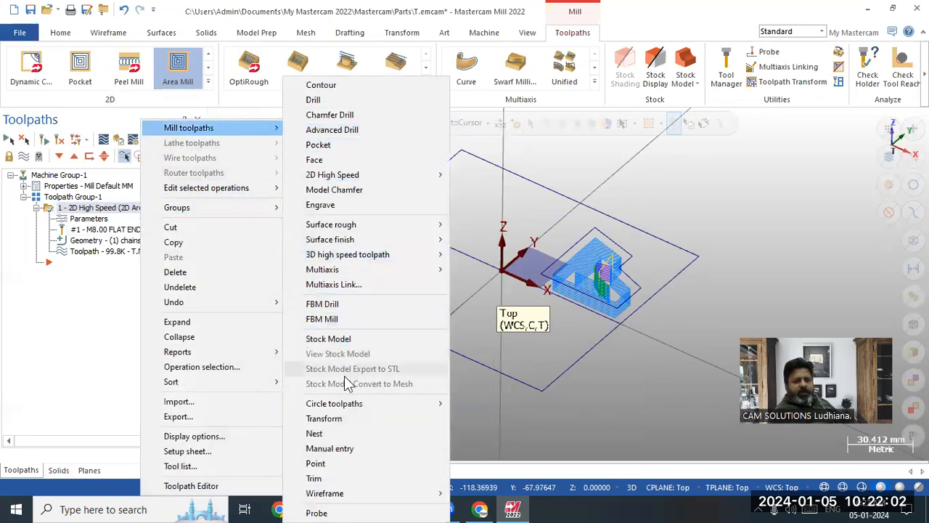
left_click(348, 418)
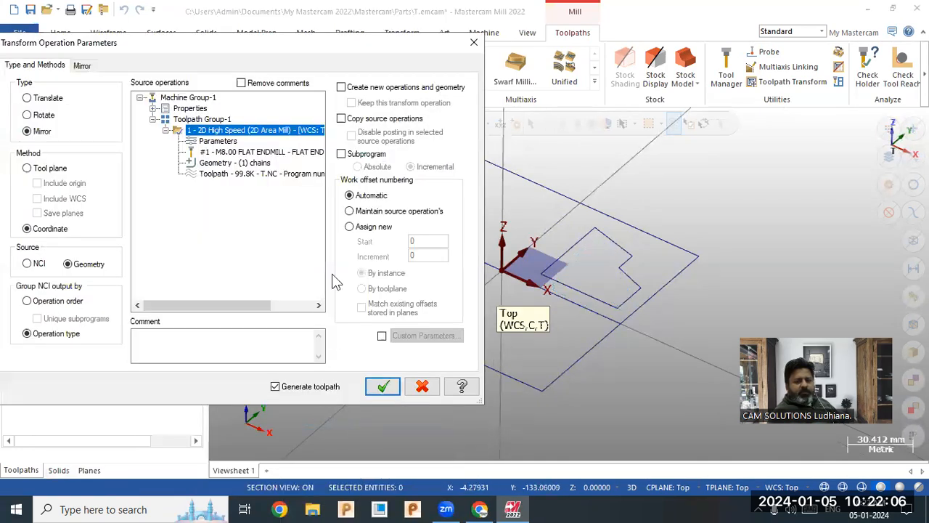
left_click(216, 132)
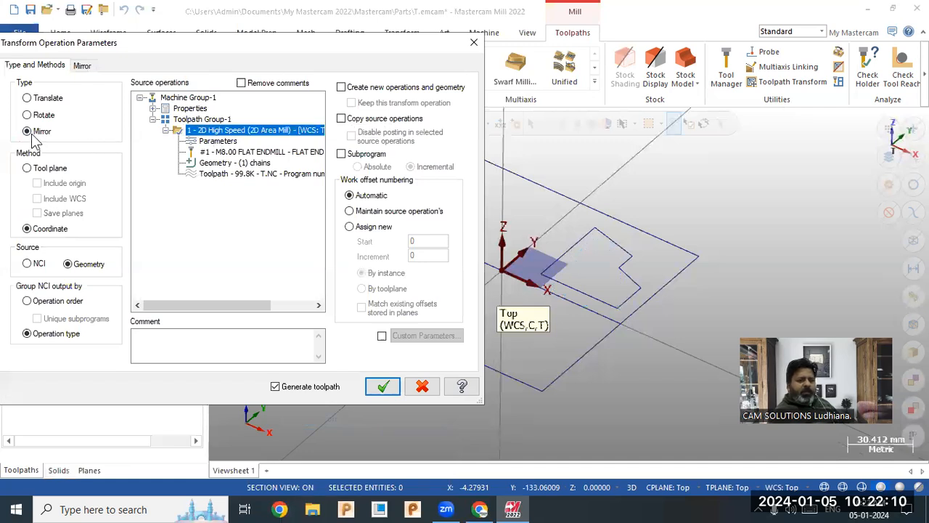
left_click(82, 66)
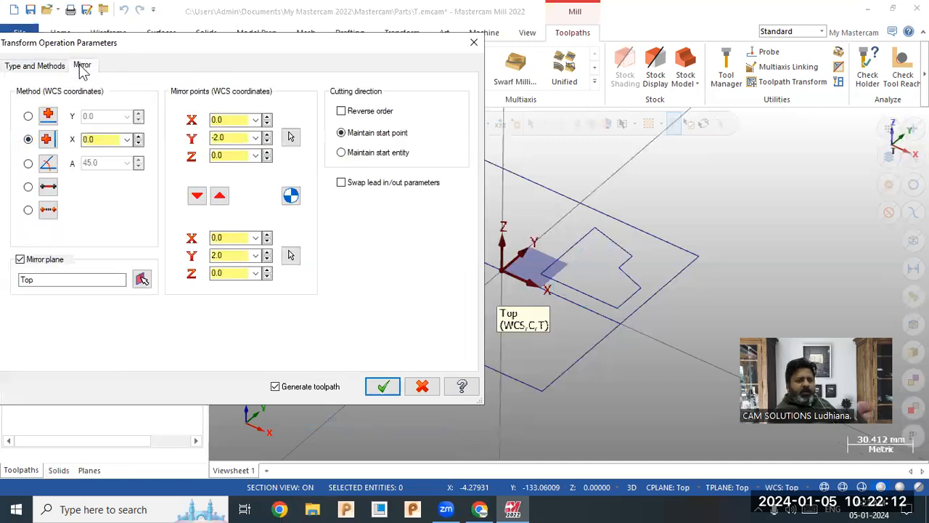
left_click(48, 186)
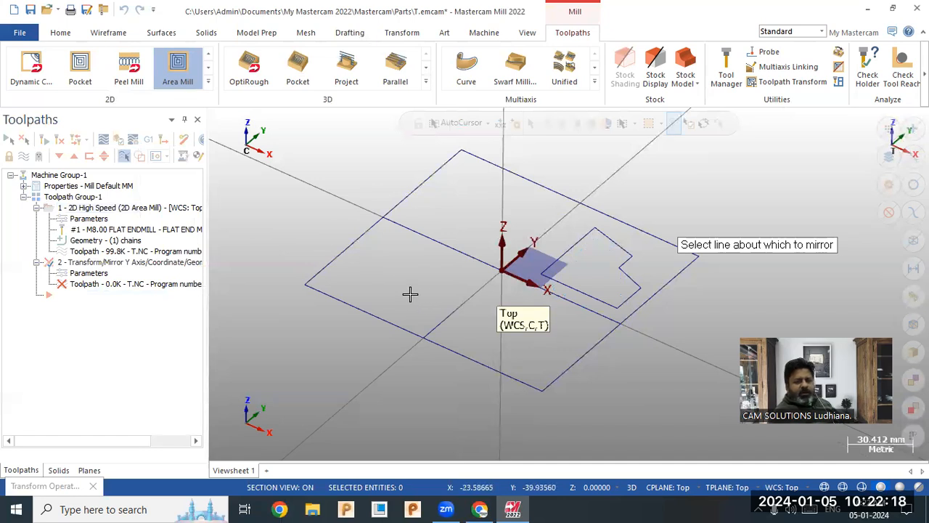
key("Escape")
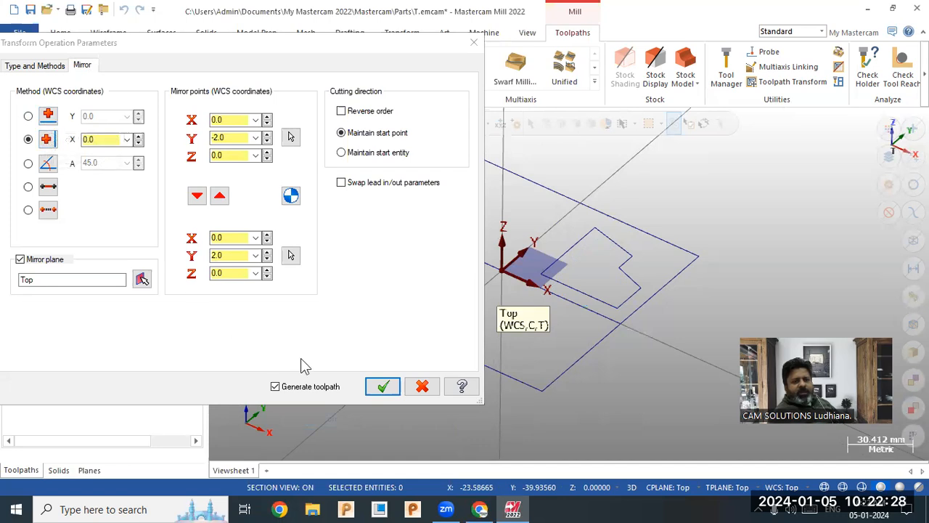
left_click(376, 392)
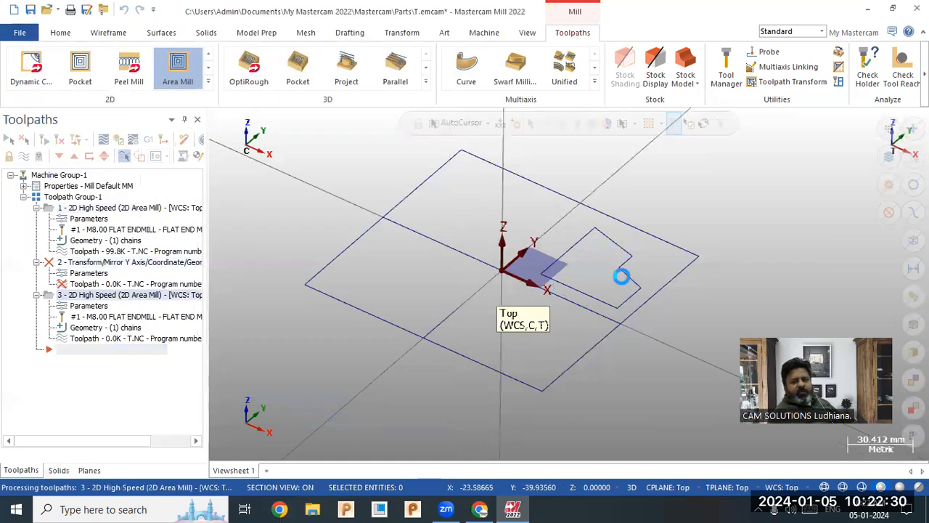
left_click(83, 201)
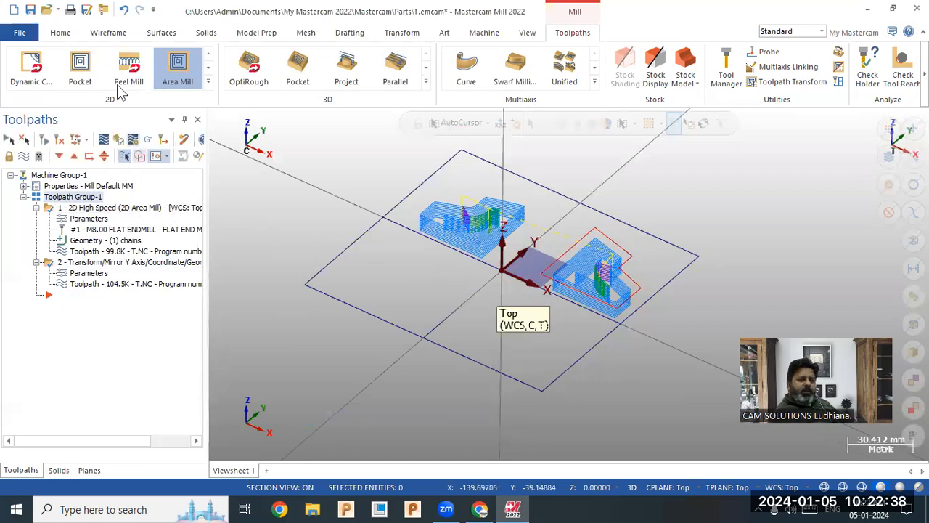
Mirror the original Area Mill toolpath about the X axis at Y 0 with another Transform operation and display all toolpaths.
left_click(107, 208)
right_click(107, 208)
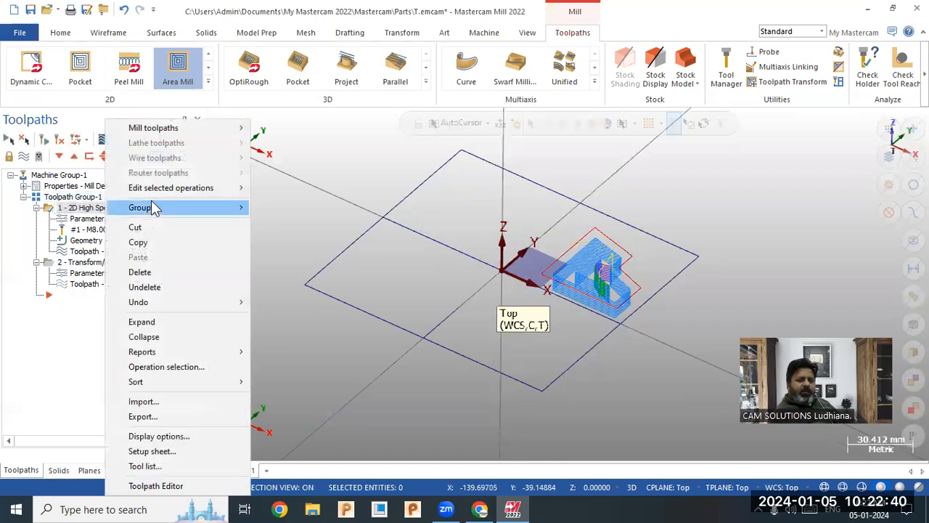
mouse_move(203, 139)
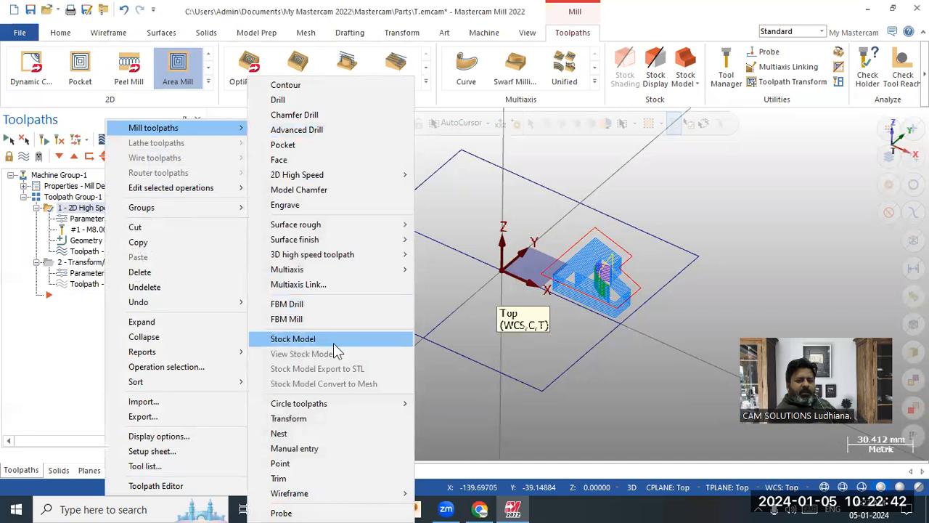
left_click(325, 414)
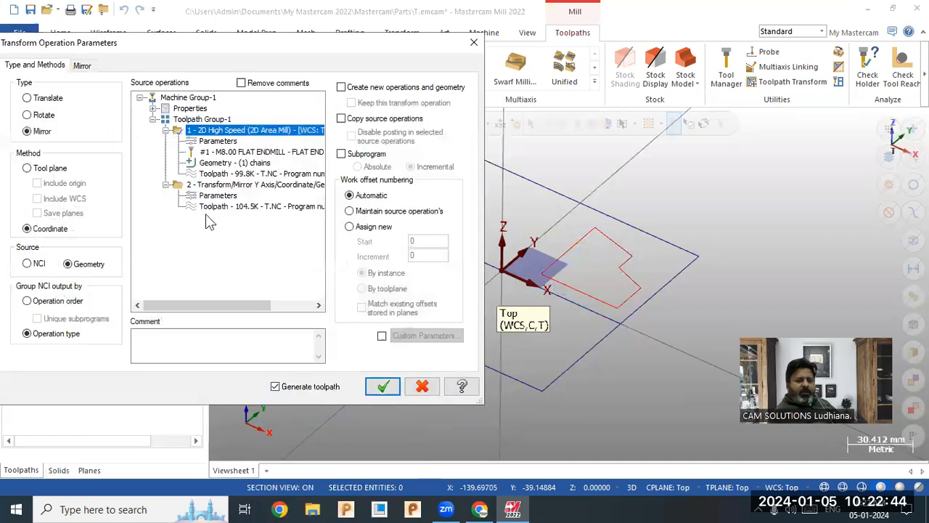
left_click(79, 66)
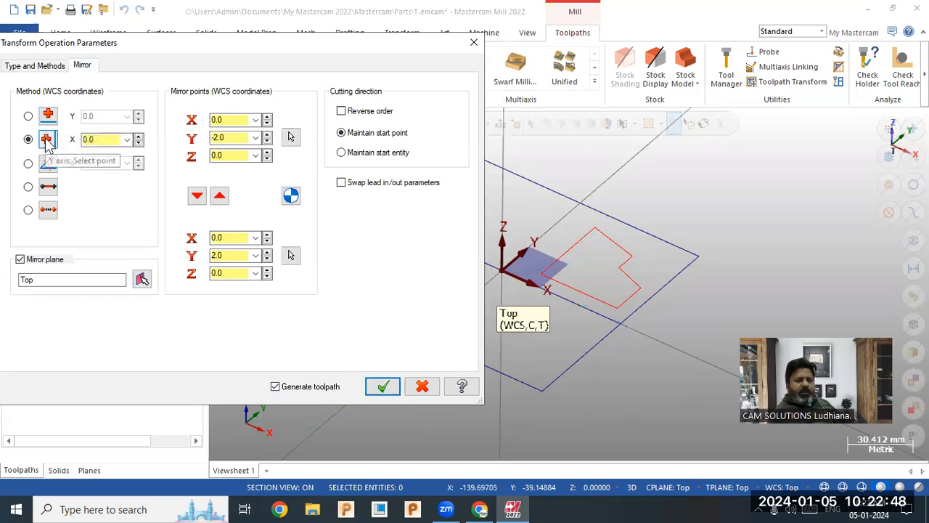
left_click(47, 139)
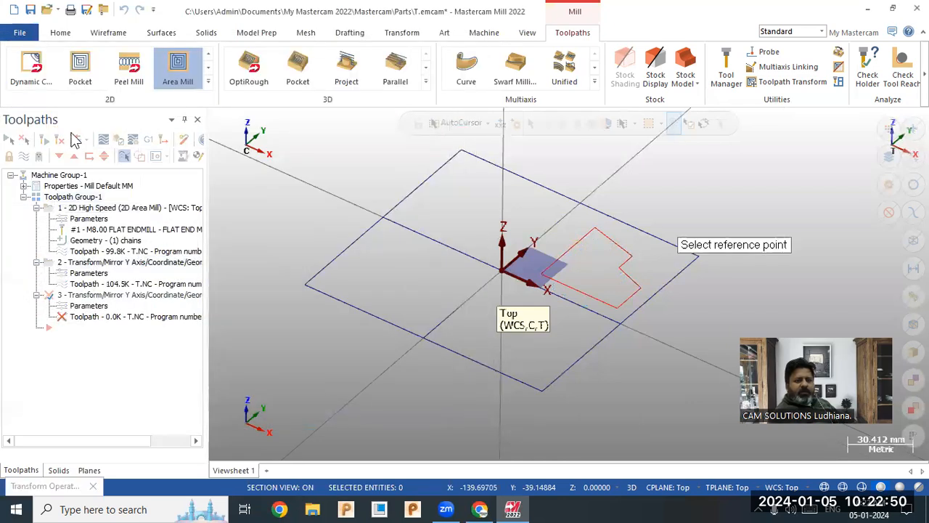
left_click(627, 324)
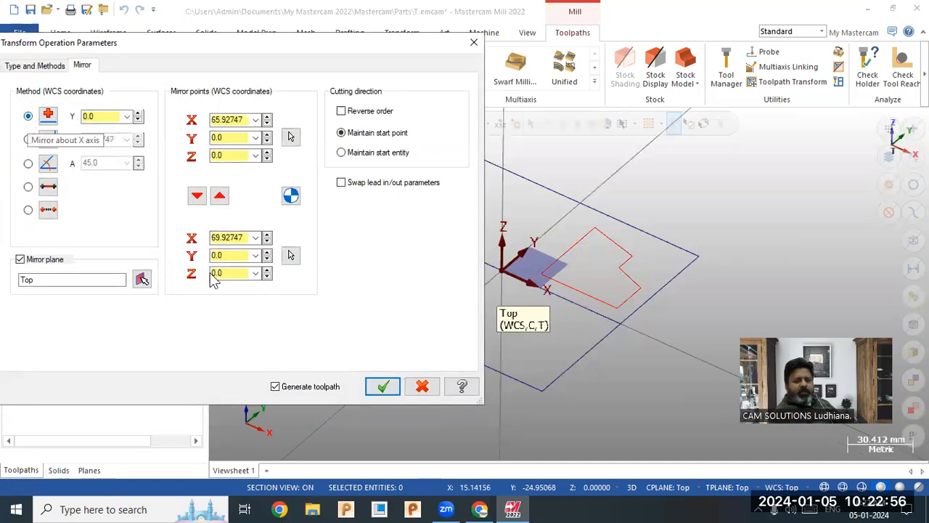
left_click(381, 383)
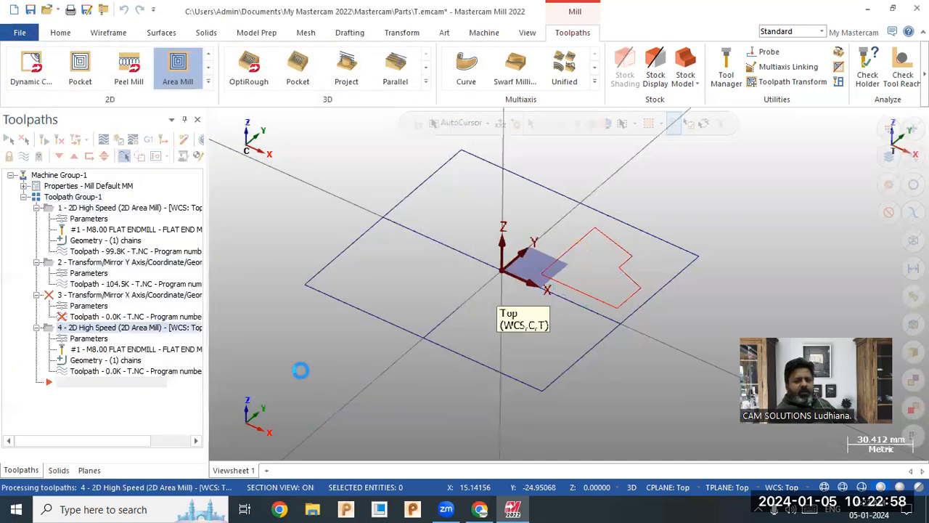
left_click(80, 199)
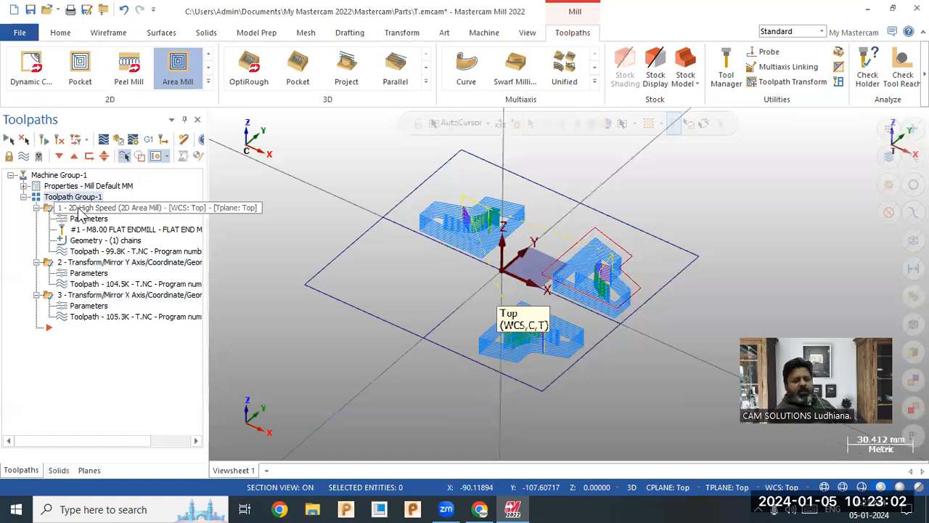
Delete the two mirror Transform operations, keeping the original Area Mill operation.
left_click(107, 263)
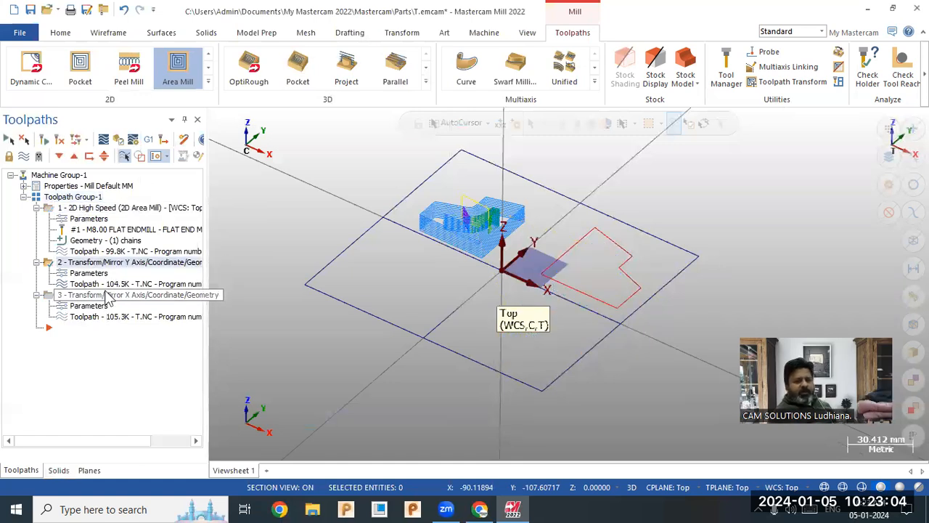
left_click(107, 296)
right_click(108, 297)
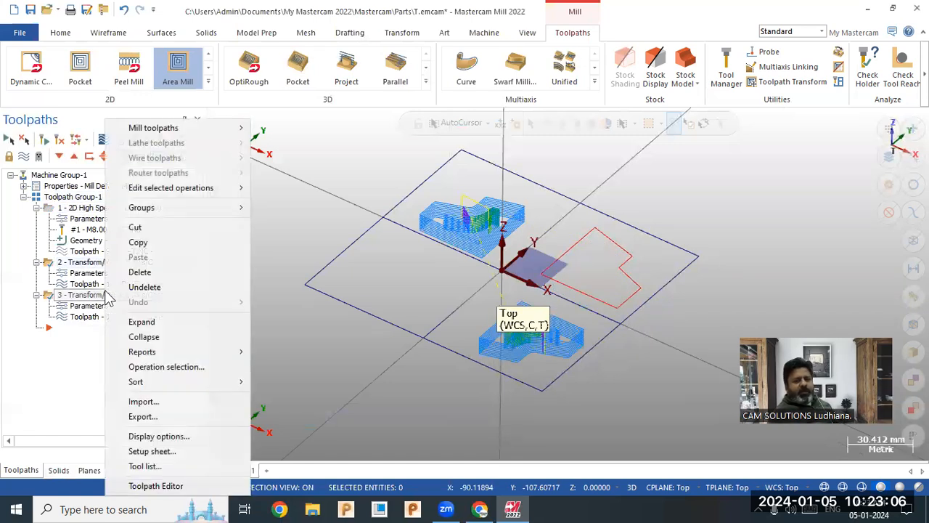
left_click(139, 272)
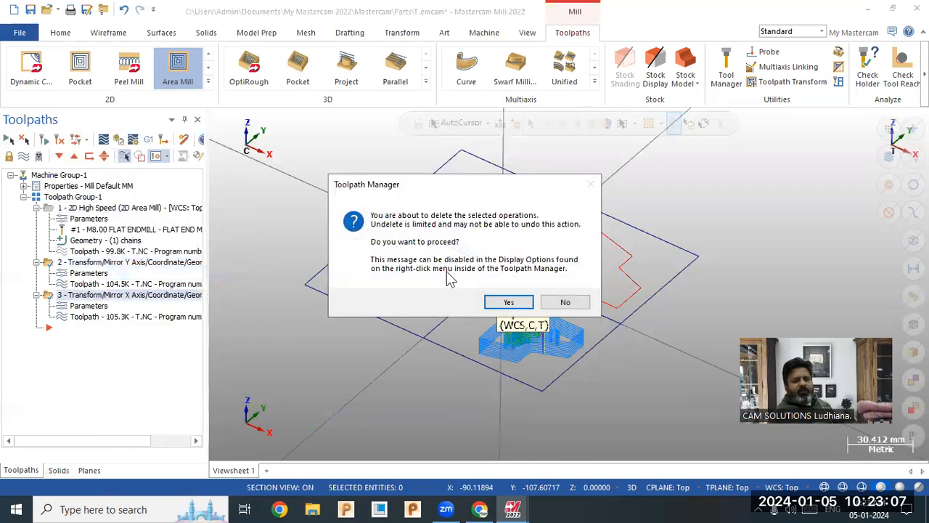
left_click(508, 302)
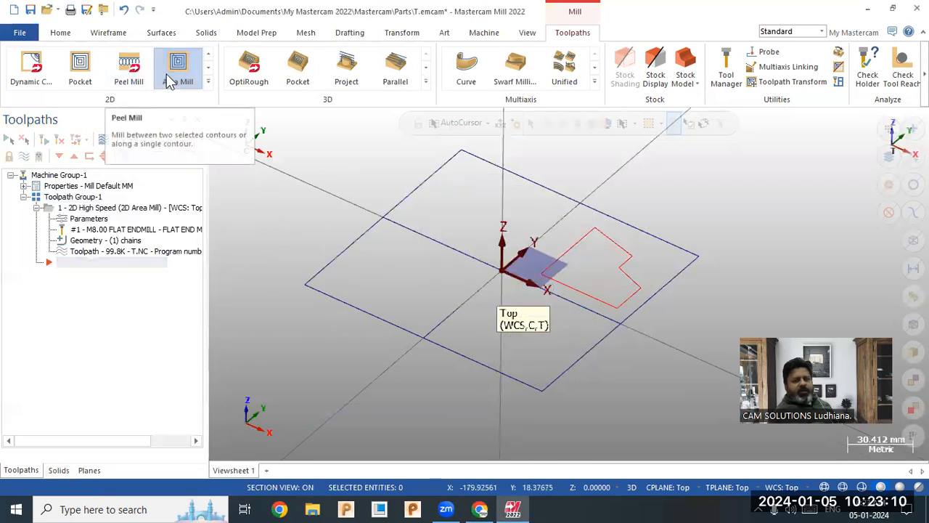
Mirror the Area Mill toolpath about the rectangle's centre line along the Y axis with a Transform operation and display both toolpaths.
right_click(122, 209)
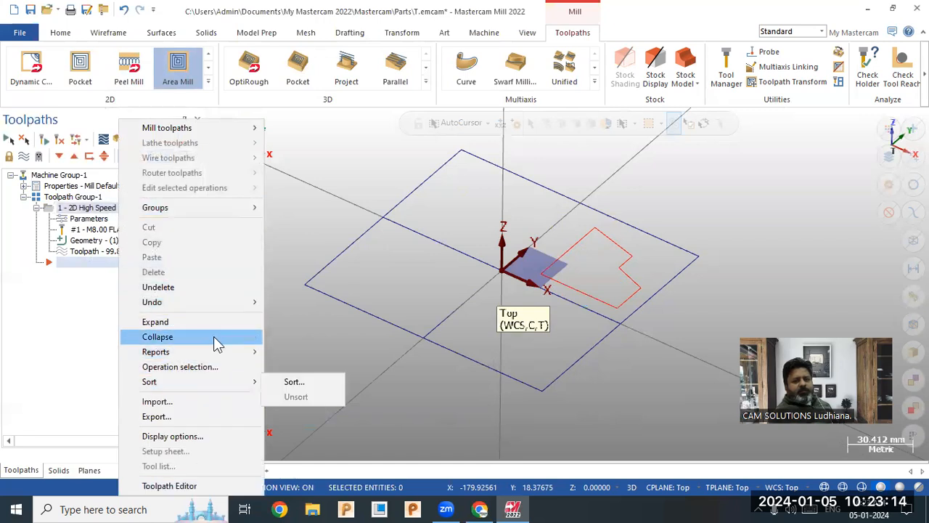
mouse_move(222, 127)
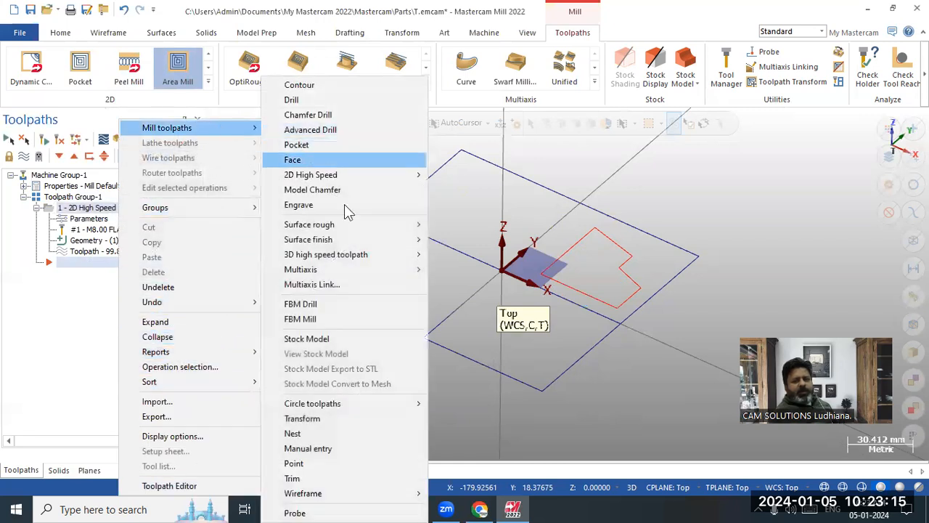
left_click(308, 418)
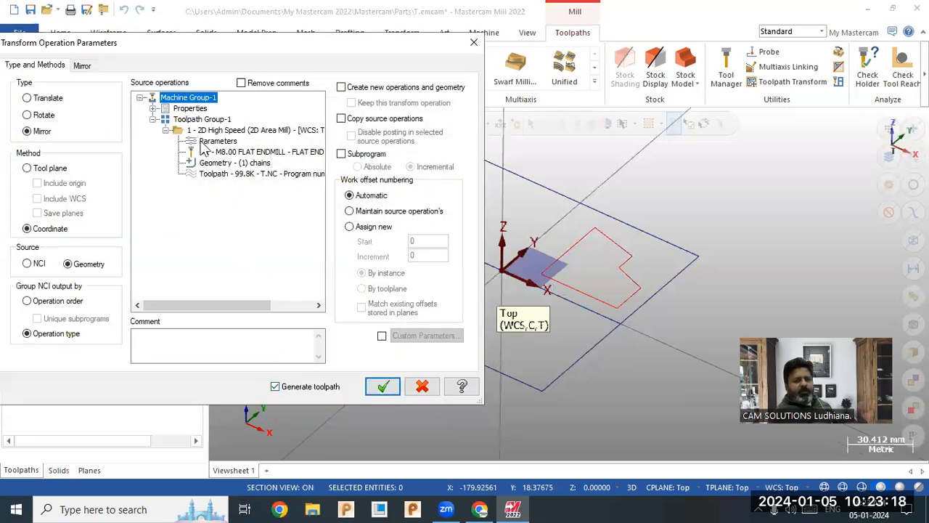
left_click(215, 132)
left_click(84, 66)
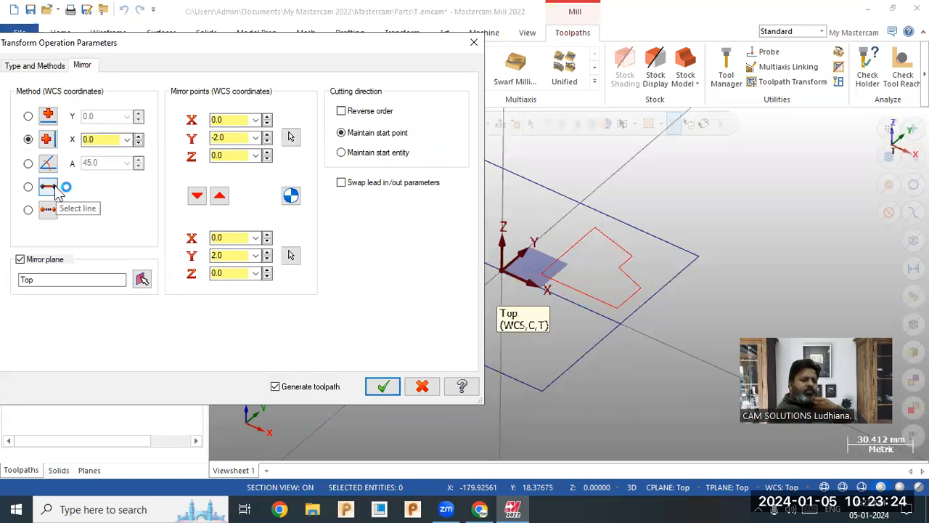
left_click(56, 187)
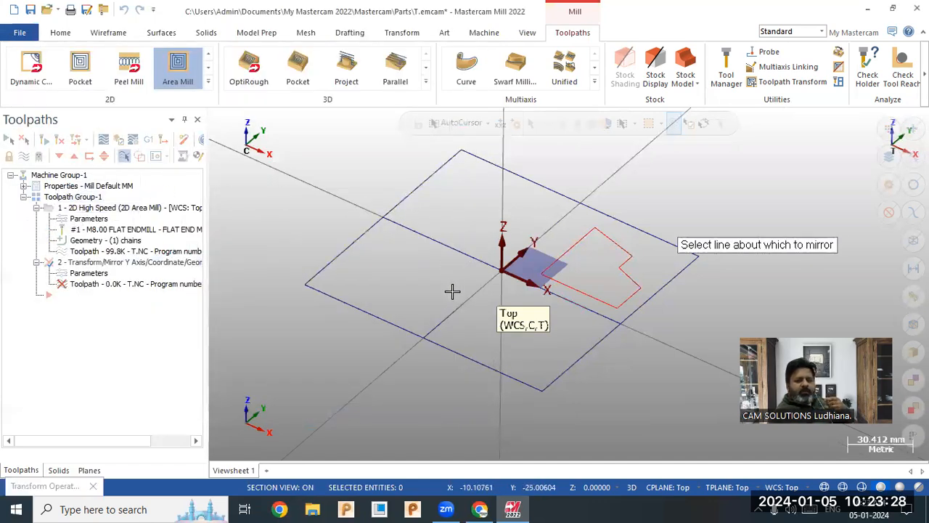
left_click(462, 298)
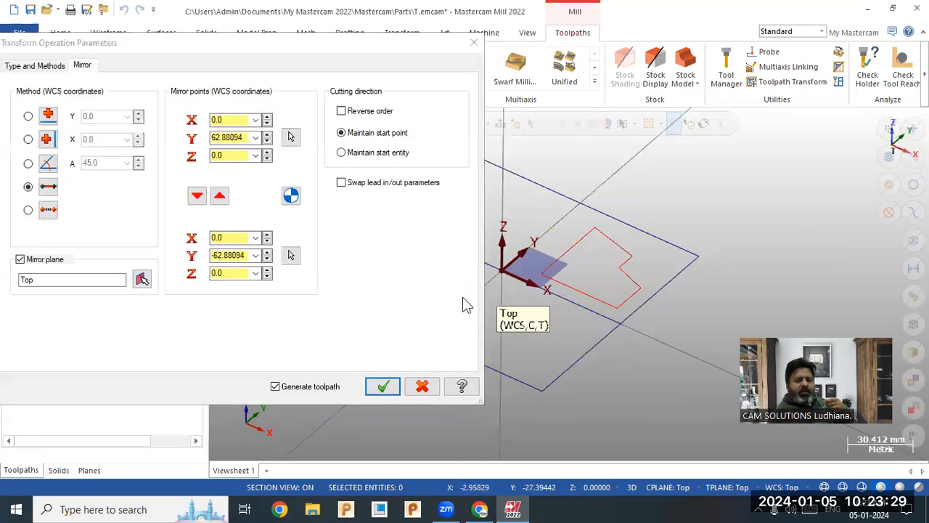
left_click(382, 388)
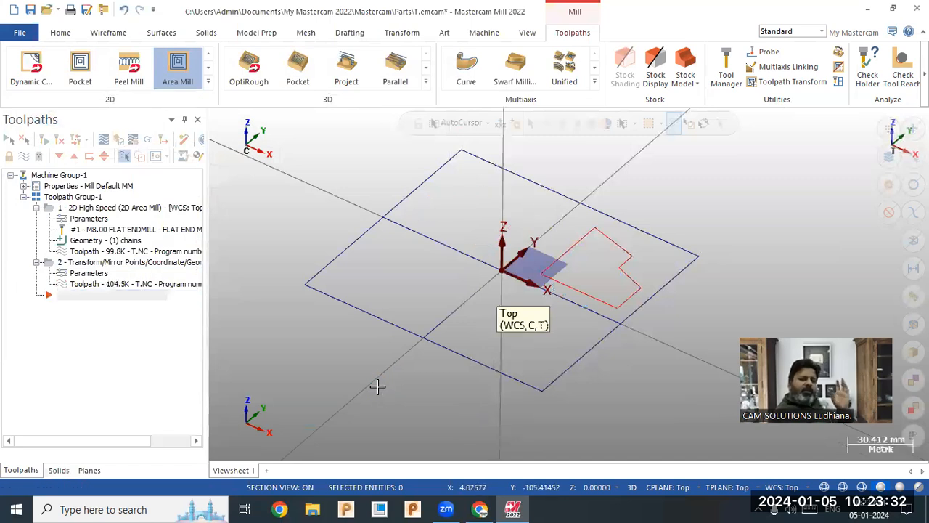
left_click(91, 200)
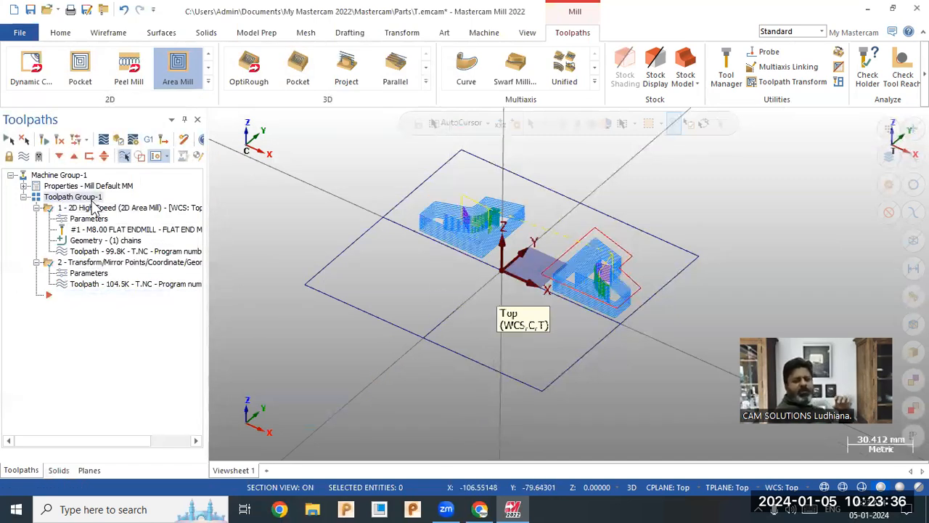
Change the Transform operation's mirror line to the rectangle's edge on the positive X side and display the result.
left_click(85, 274)
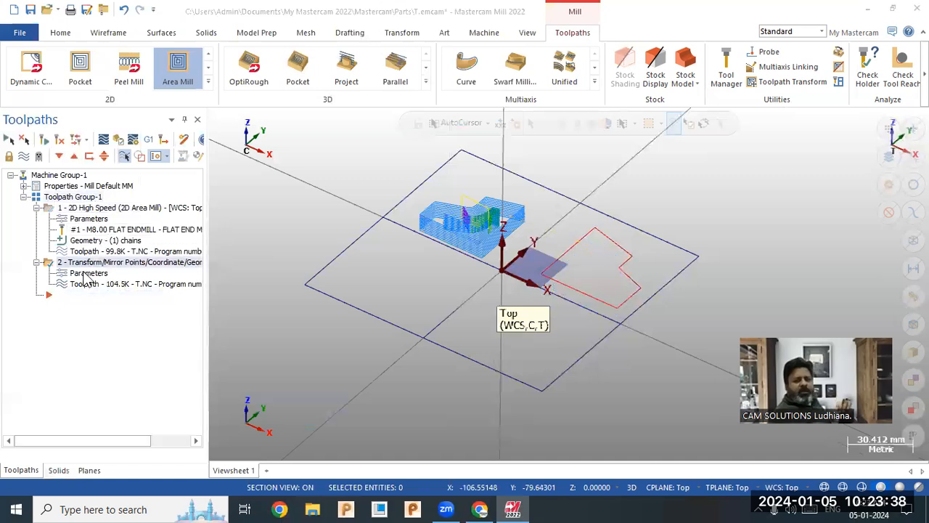
left_click(82, 65)
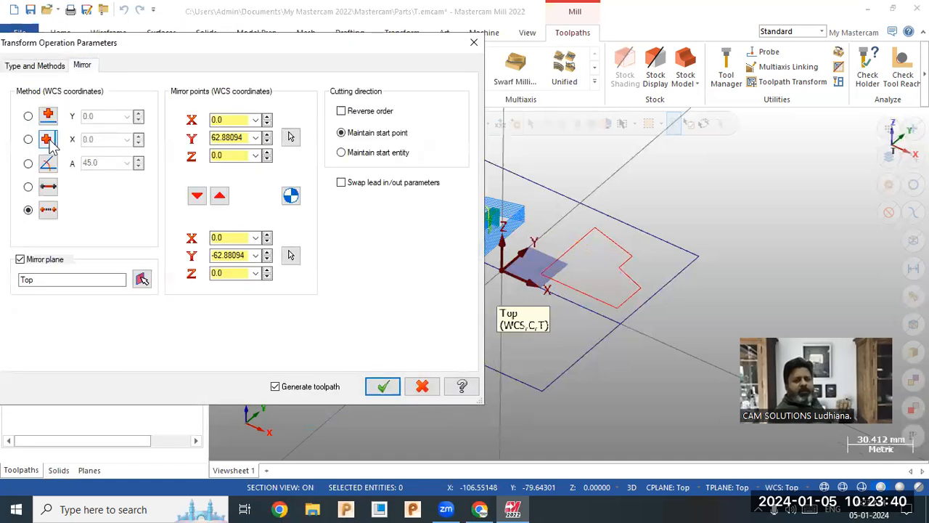
left_click(27, 186)
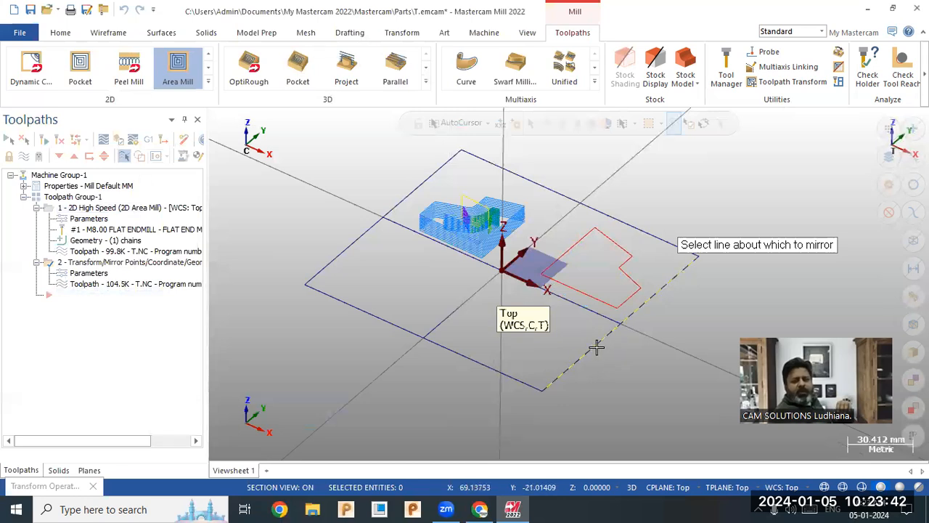
left_click(595, 345)
left_click(380, 387)
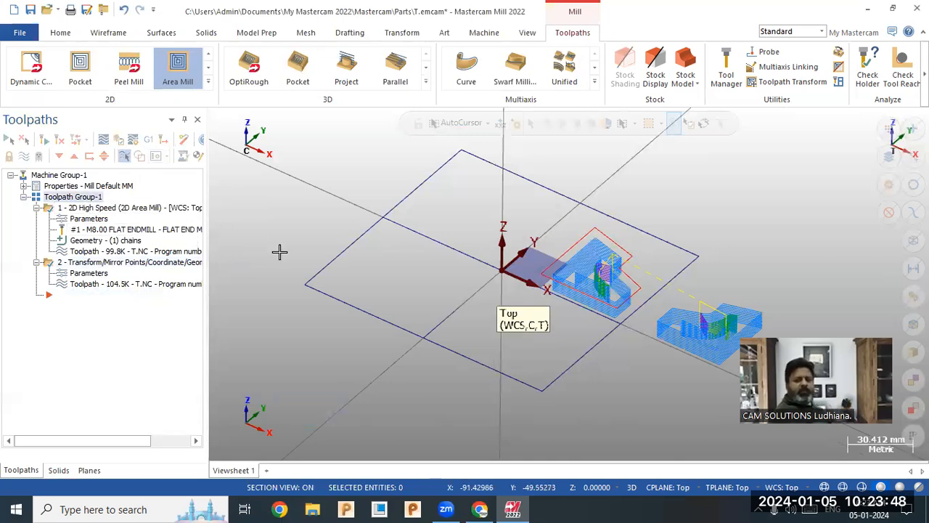
Change the Transform operation's mirror line to the rectangle's opposite edge at X -67.92747 and inspect the mirrored toolpath.
left_click(105, 281)
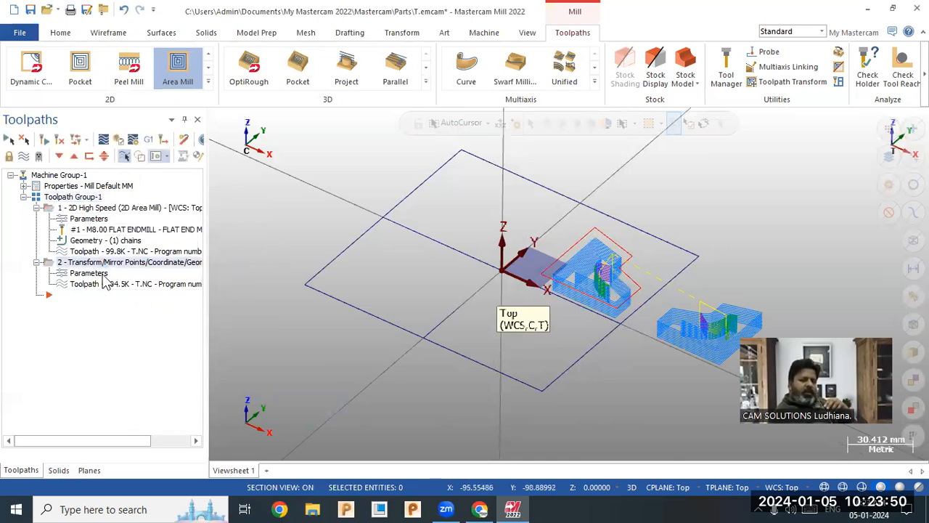
left_click(102, 275)
left_click(86, 66)
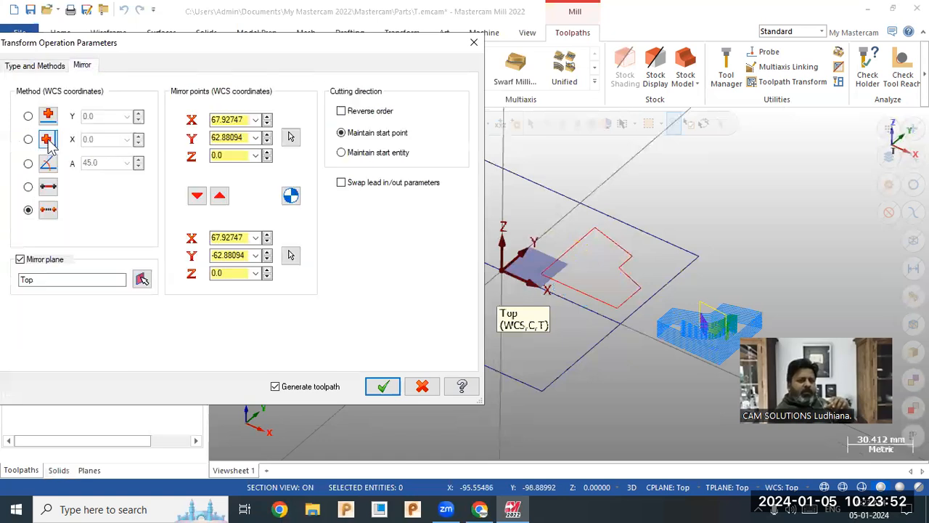
left_click(52, 187)
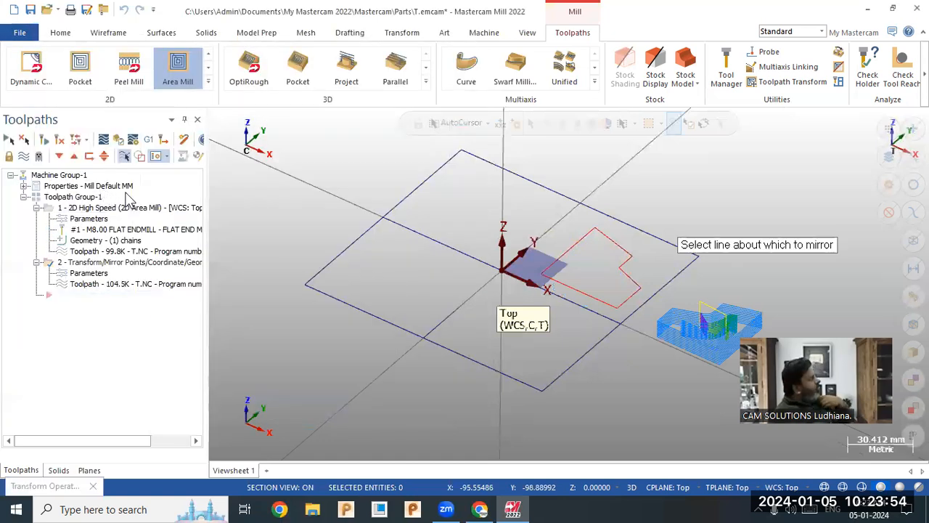
left_click(348, 249)
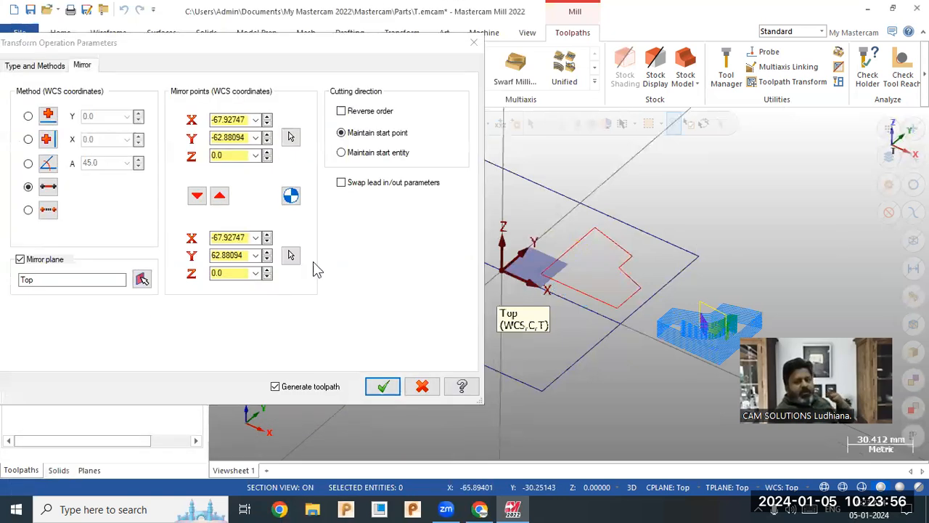
left_click(383, 388)
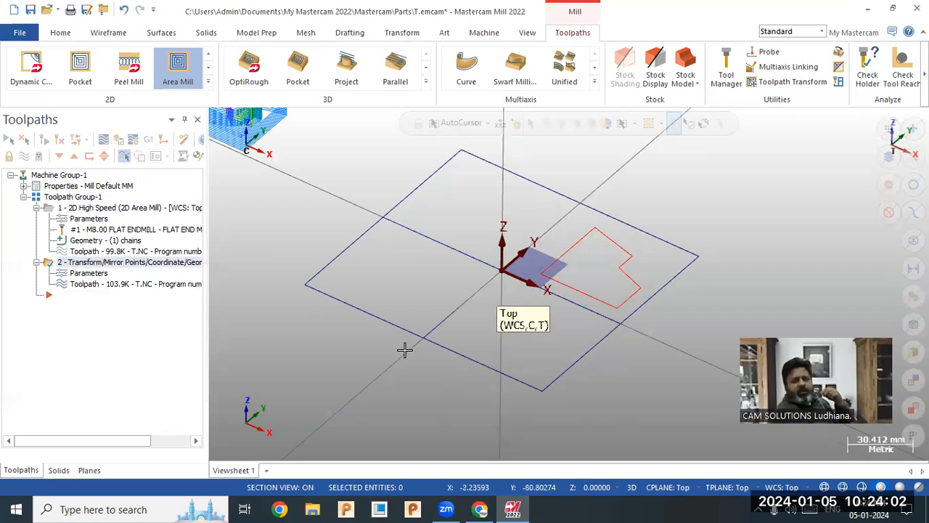
scroll(573, 311, "down", 1)
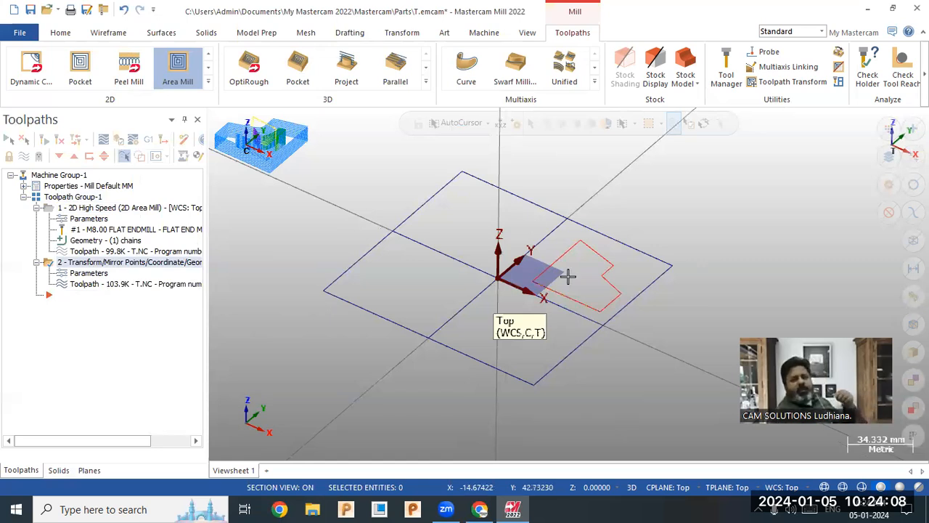
middle_click_drag(554, 264, 555, 264)
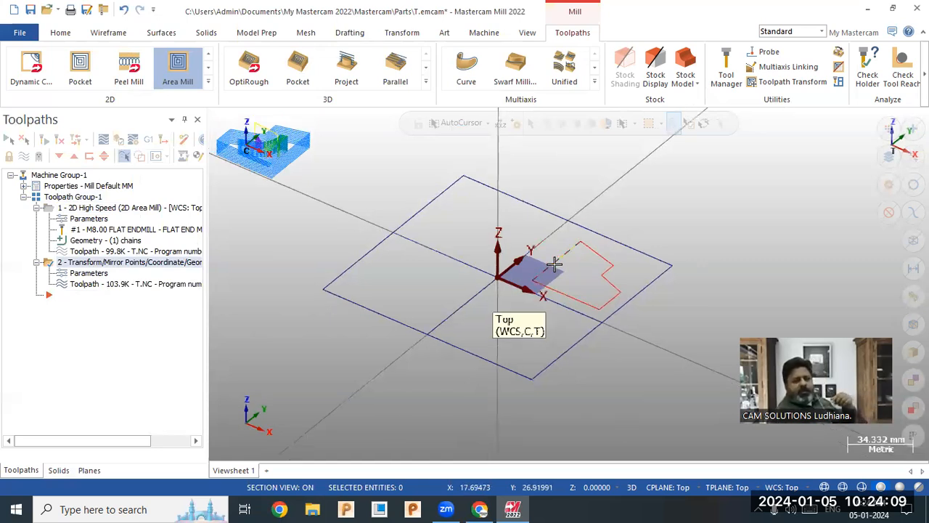
left_click(413, 213)
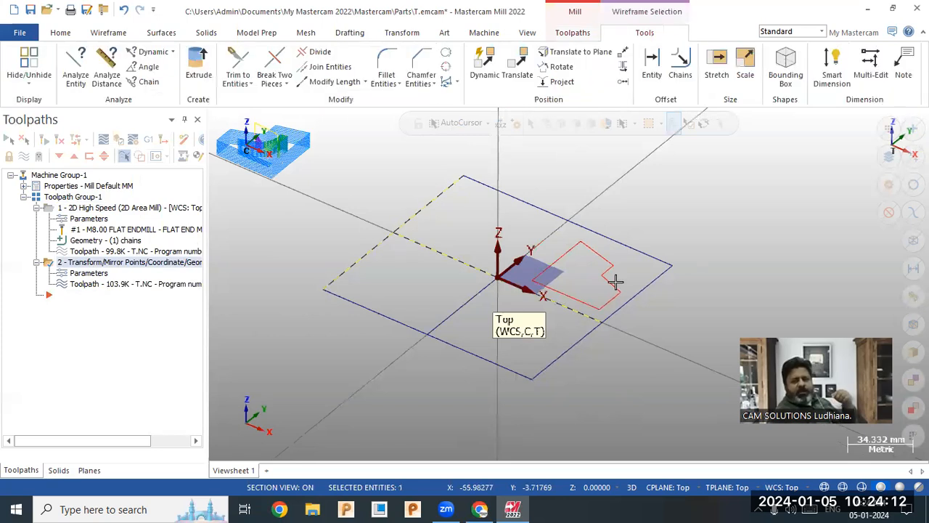
Delete the mirror Transform operation, keeping the original Area Mill operation.
right_click(105, 276)
left_click(131, 272)
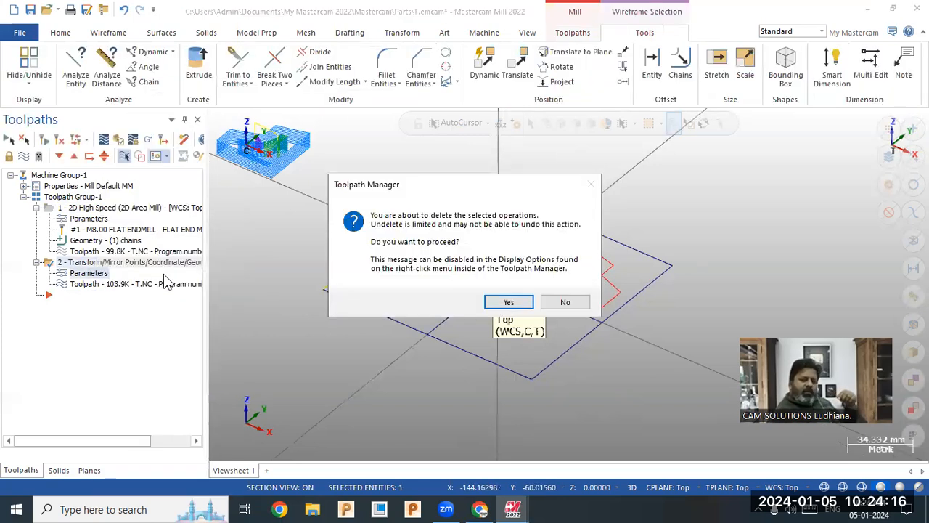
left_click(509, 302)
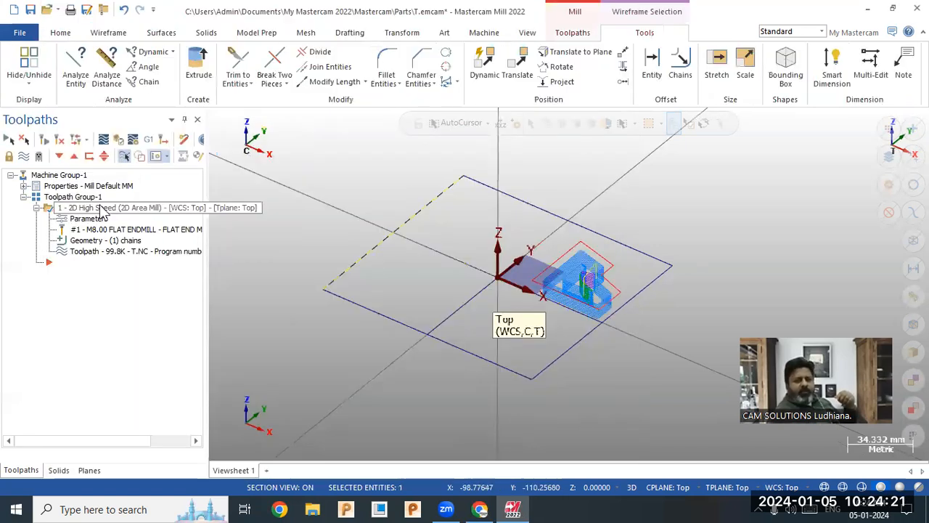
Mirror the Area Mill toolpath with a Transform operation about two opposite rectangle corners, -67.92747, 62.88094 and 67.92747, -62.88094, and display both toolpaths.
right_click(101, 208)
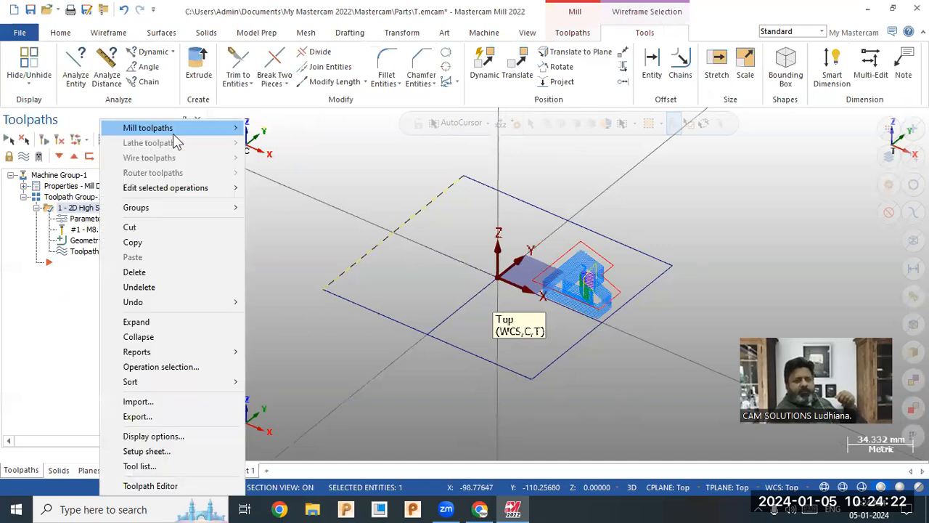
mouse_move(171, 128)
left_click(318, 418)
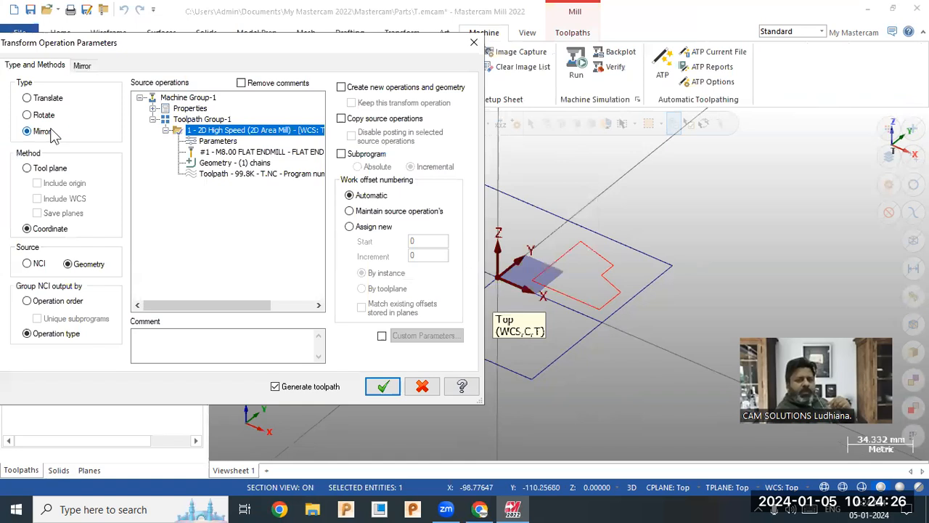
left_click(29, 132)
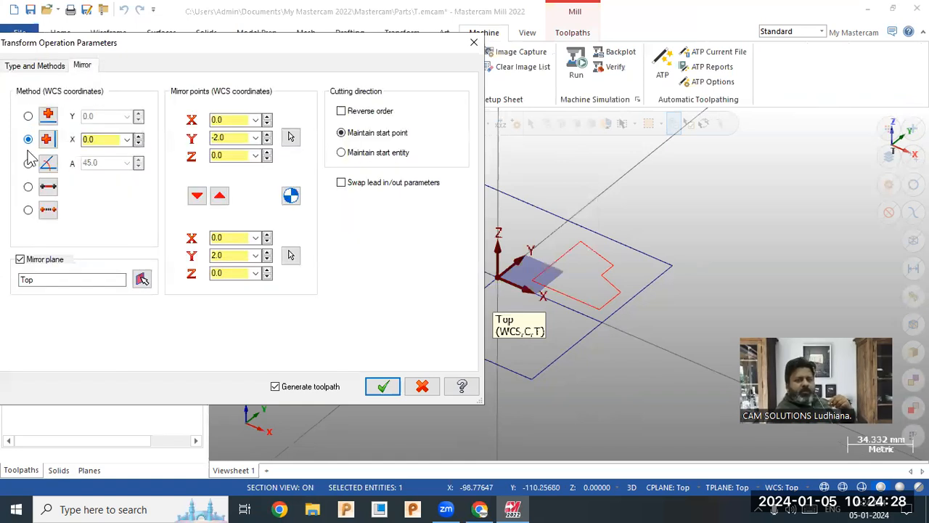
left_click(28, 210)
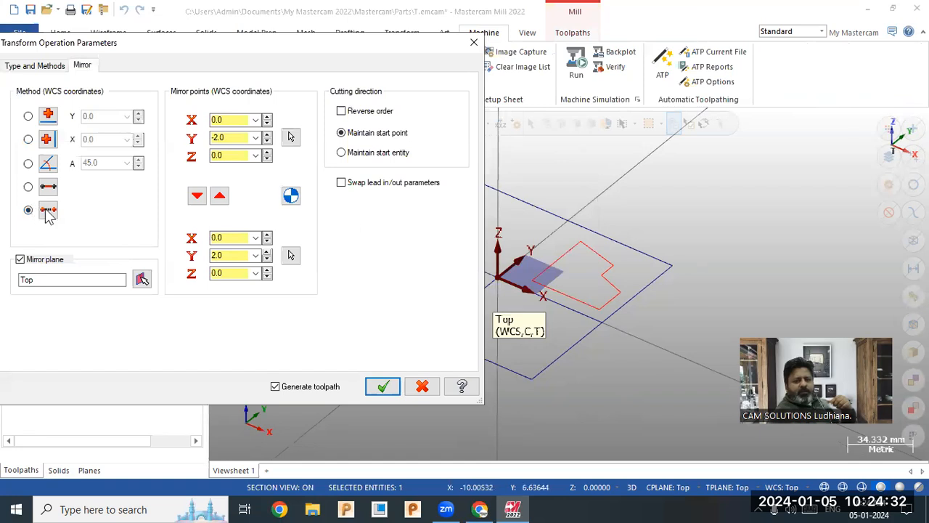
left_click(462, 177)
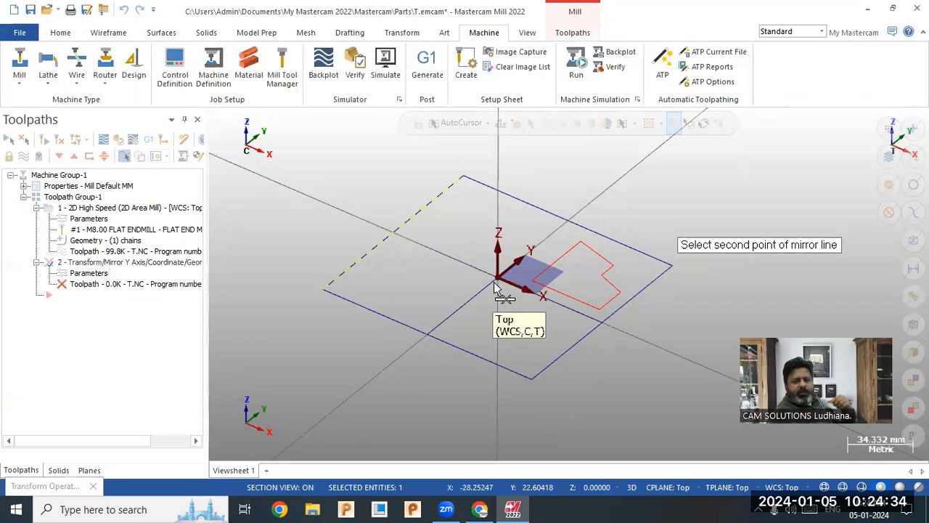
left_click(532, 377)
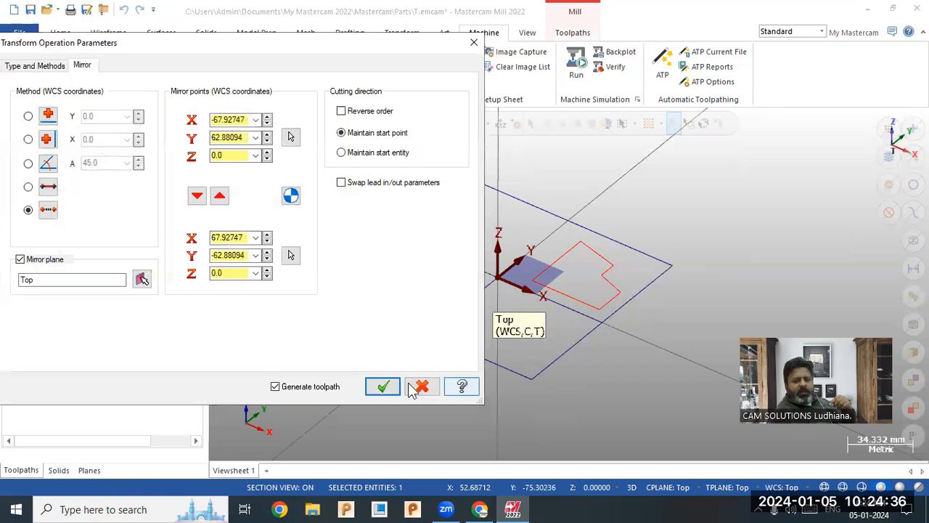
left_click(383, 386)
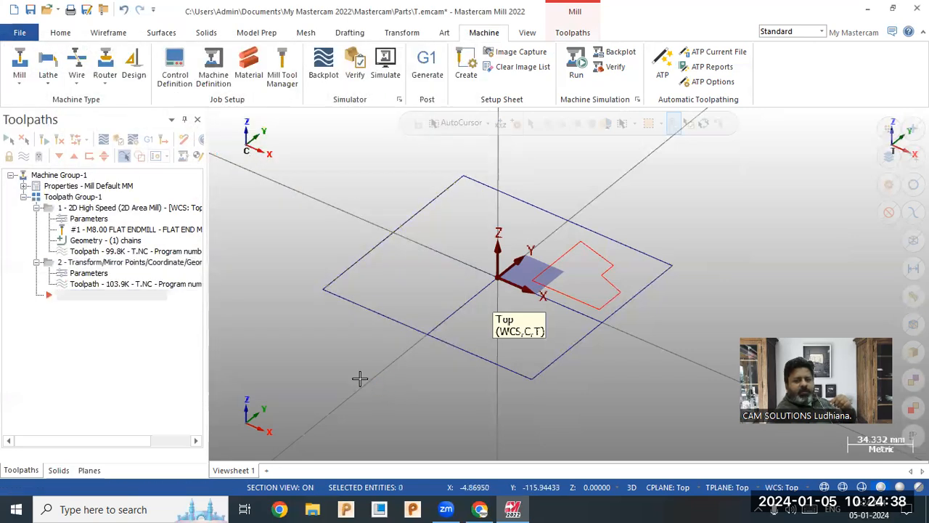
left_click(68, 199)
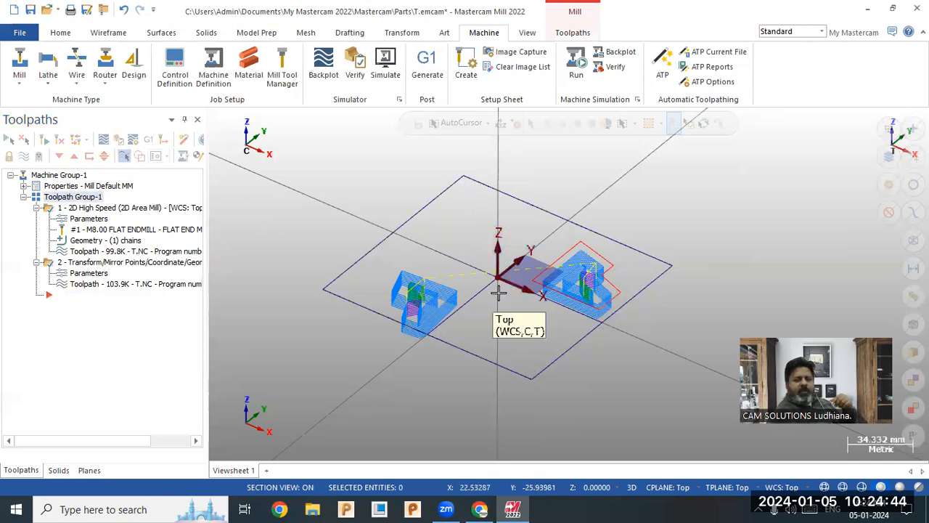
mouse_move(524, 354)
middle_mouse_down()
mouse_move(518, 375)
mouse_move(513, 368)
middle_mouse_up()
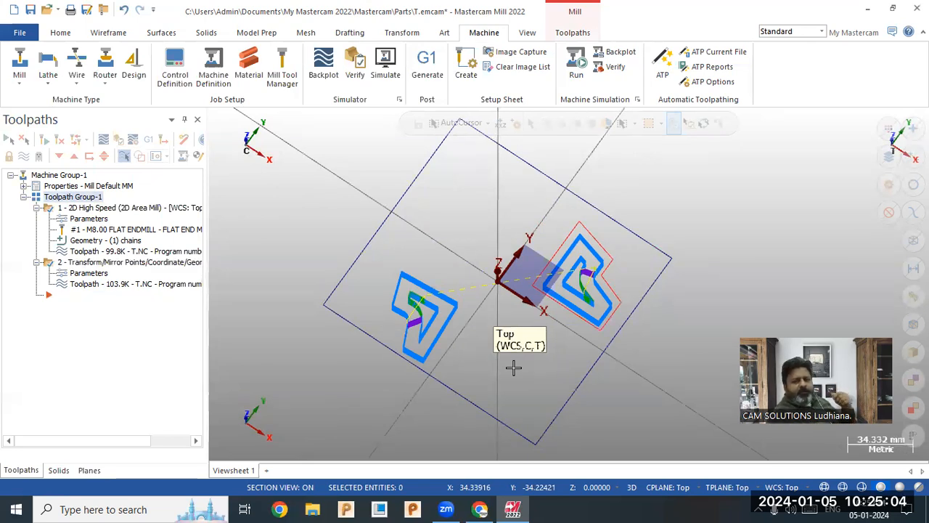
Change the Transform operation's mirror method to polar at 45 degrees through the origin and inspect both toolpaths.
left_click(98, 273)
left_click(80, 67)
left_click(29, 164)
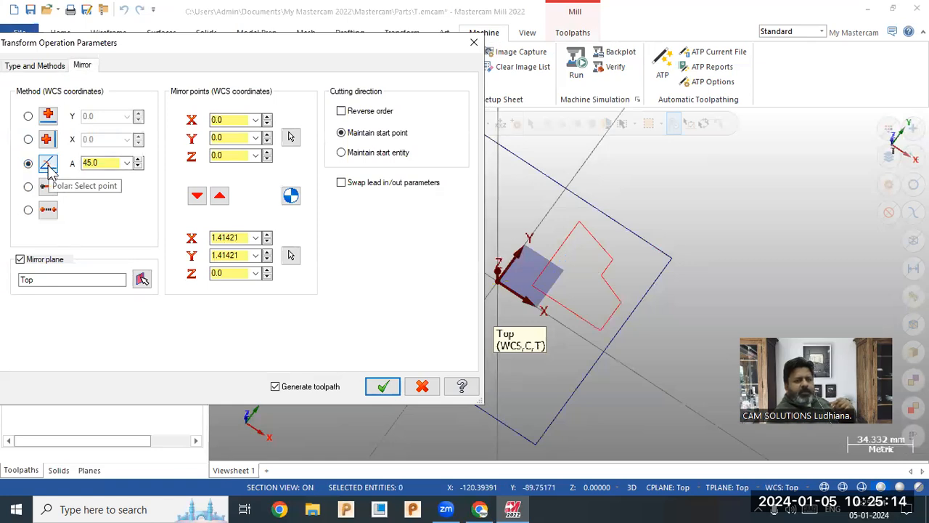
left_click(383, 388)
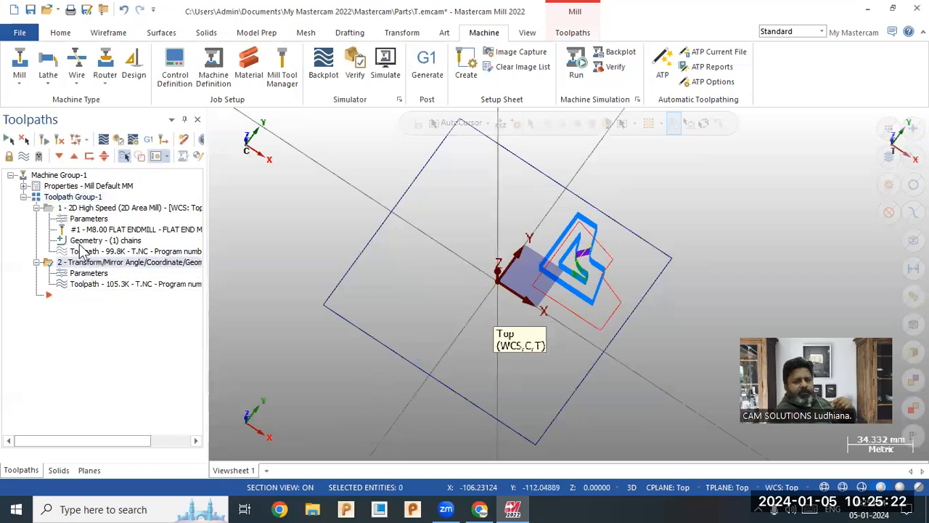
left_click(79, 199)
middle_click_drag(543, 210, 551, 321)
Set the Transform operation's polar mirror angle to 90 degrees and regenerate the mirrored toolpath.
left_click(92, 278)
left_click(90, 274)
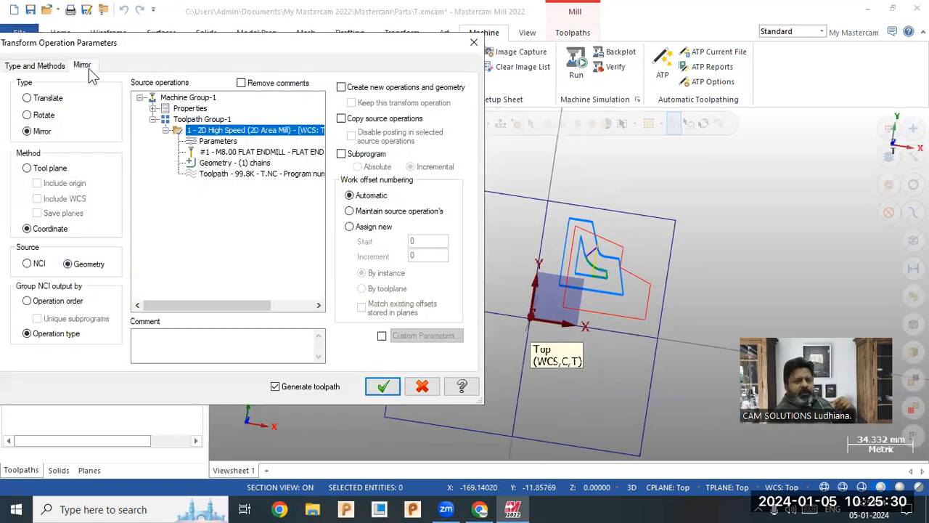
left_click(82, 65)
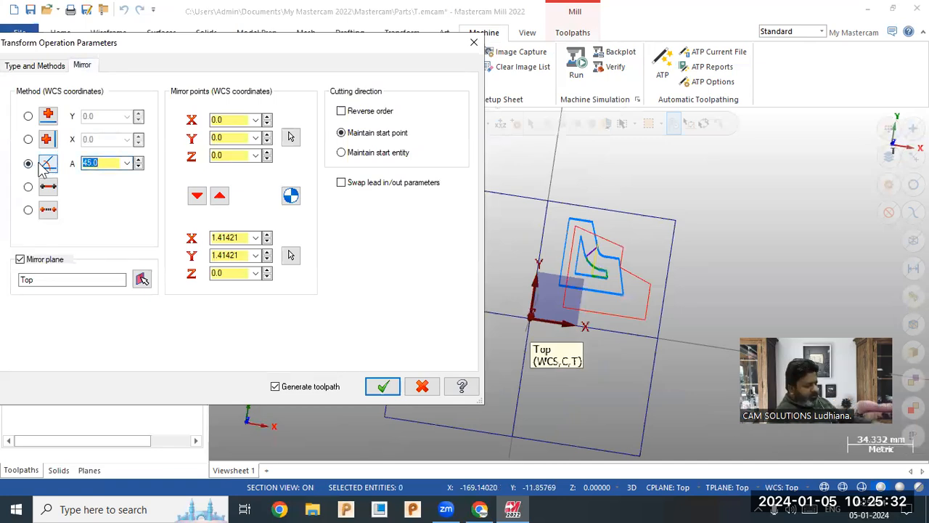
type("90")
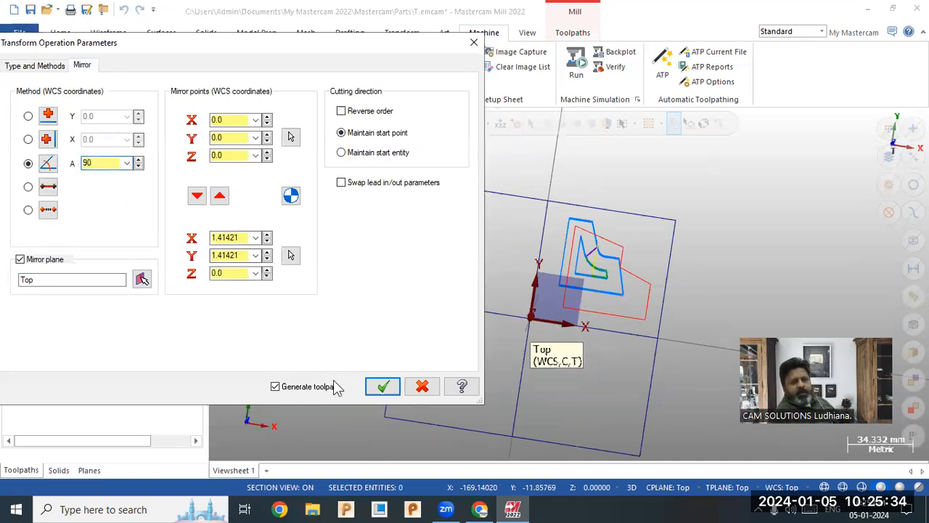
left_click(383, 387)
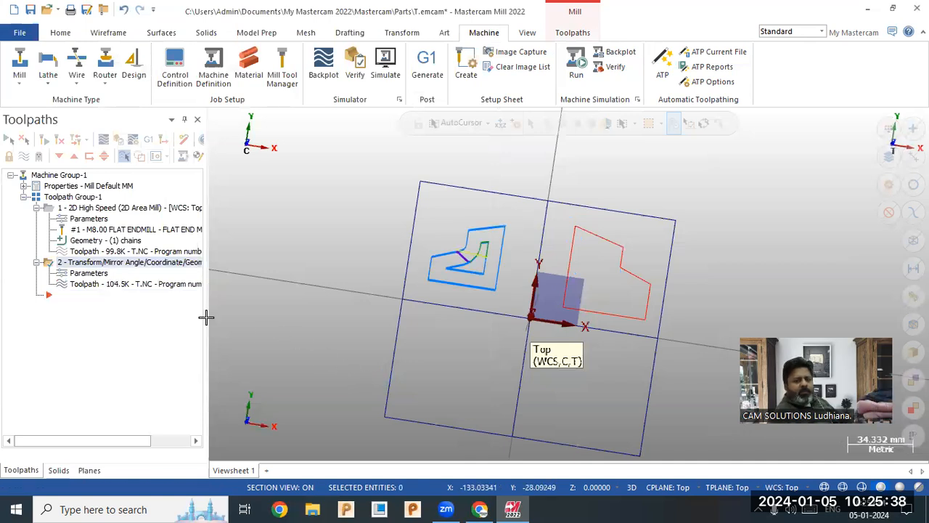
Change the Transform operation's polar mirror angle to 180 degrees and regenerate the toolpath.
left_click(97, 274)
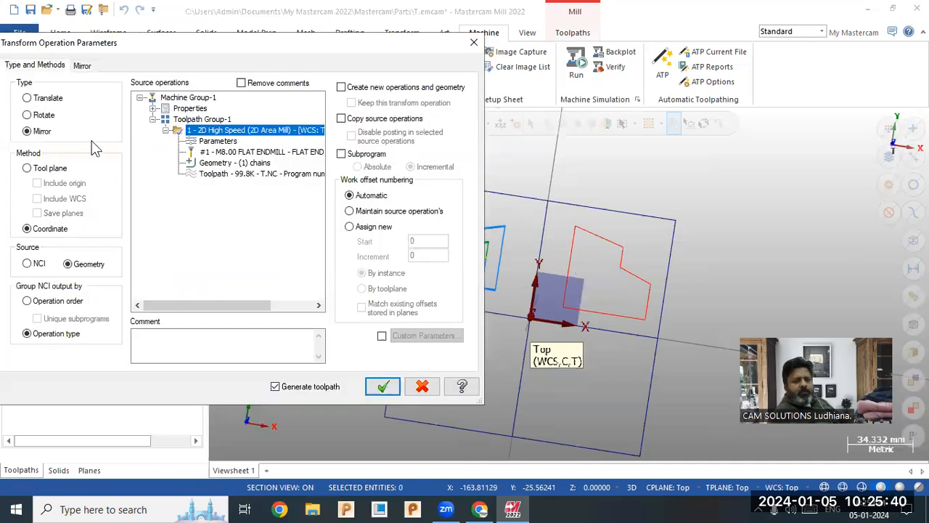
double_click(98, 163)
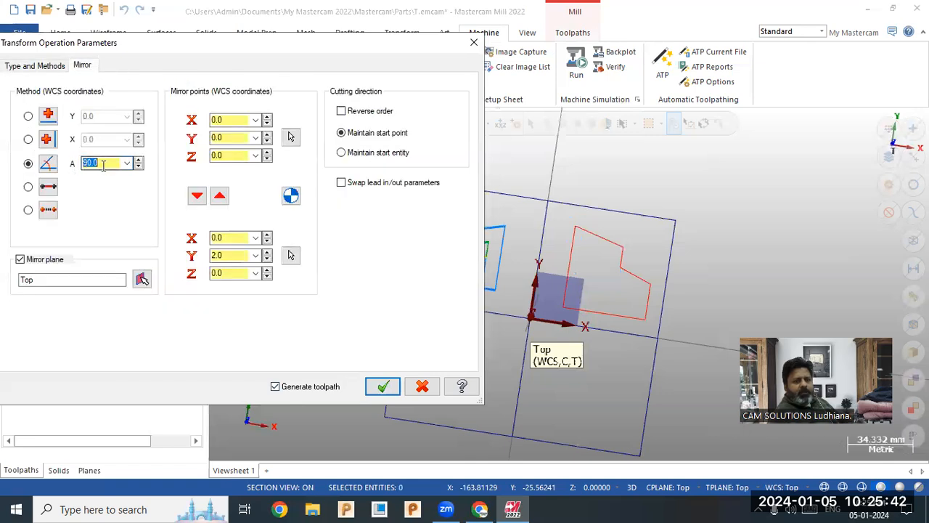
type("180")
left_click(383, 386)
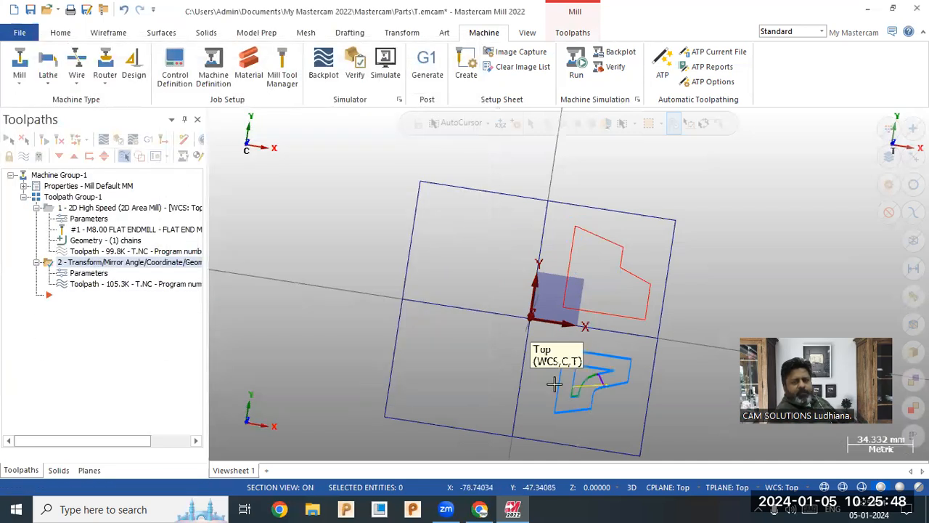
Change the Transform operation's polar mirror angle to 300 degrees and regenerate the toolpath.
left_click(87, 274)
left_click(82, 67)
left_click(95, 163)
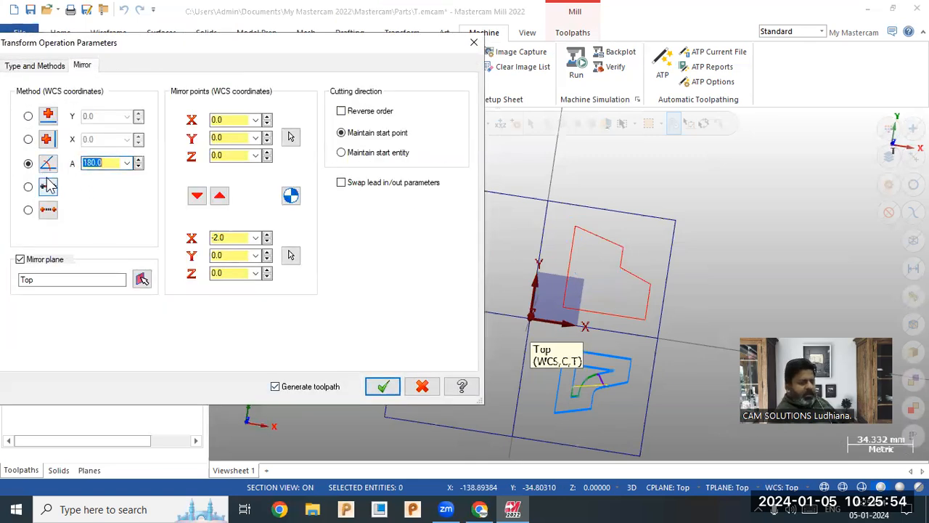
type("300")
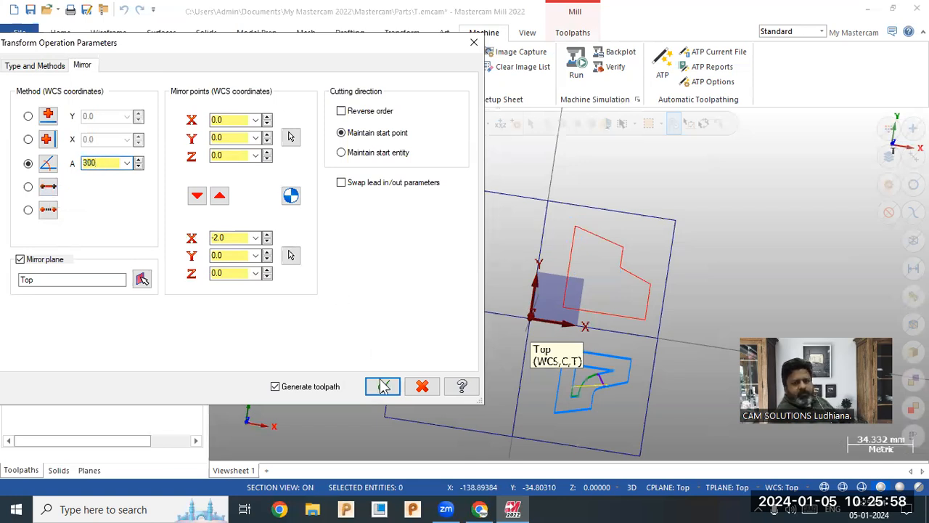
left_click(382, 387)
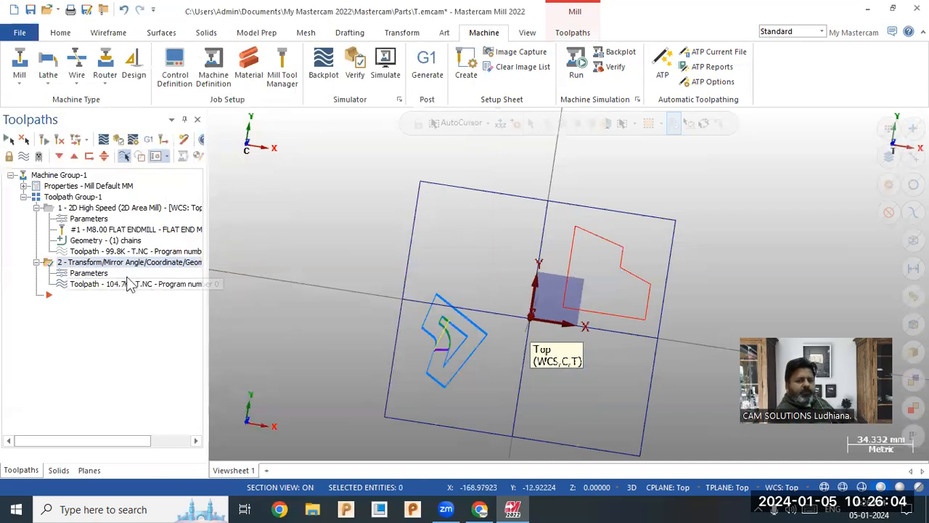
Delete the polar mirror Transform operation, leaving only the original Area Mill operation.
right_click(98, 263)
left_click(131, 272)
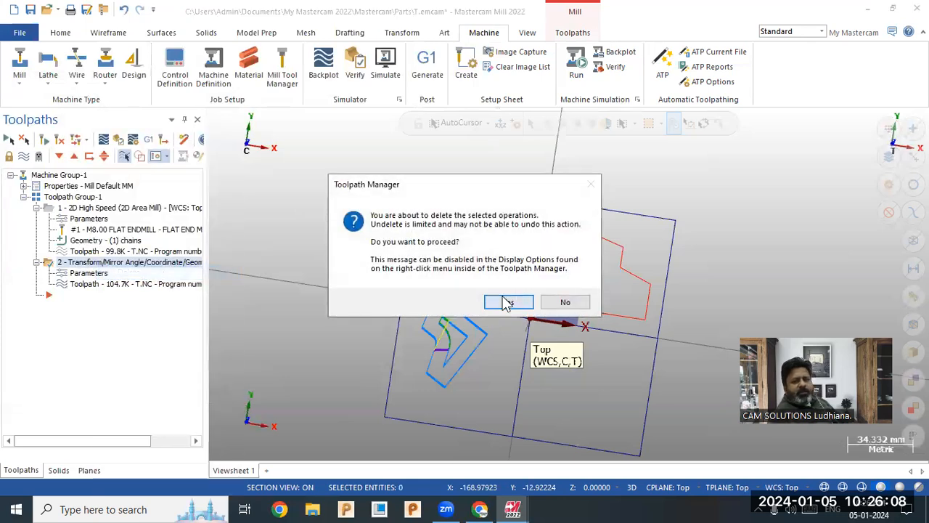
left_click(502, 303)
middle_click_drag(643, 320, 597, 253)
scroll(327, 270, "down", 1)
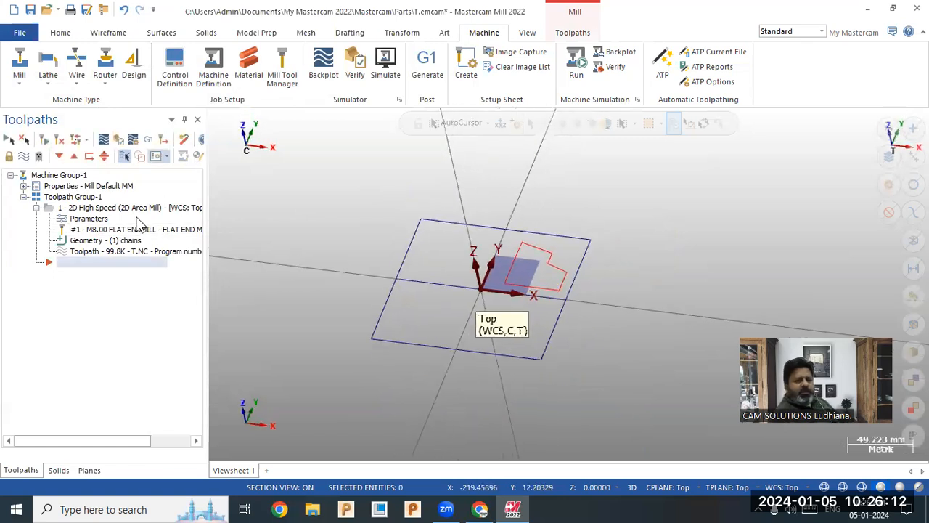
Mirror the Area Mill toolpath about the Y axis with a Transform operation that creates new operations and geometry.
left_click(134, 210)
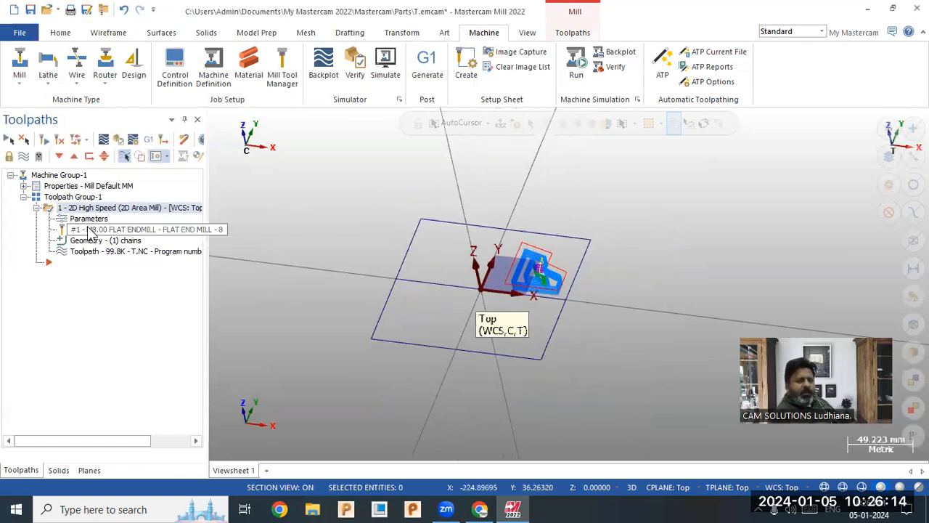
right_click(138, 209)
mouse_move(180, 126)
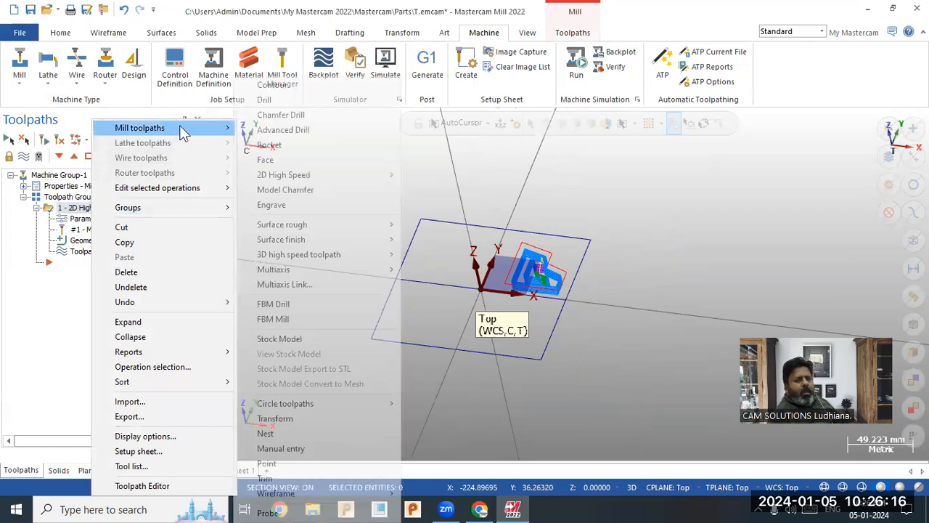
left_click(322, 421)
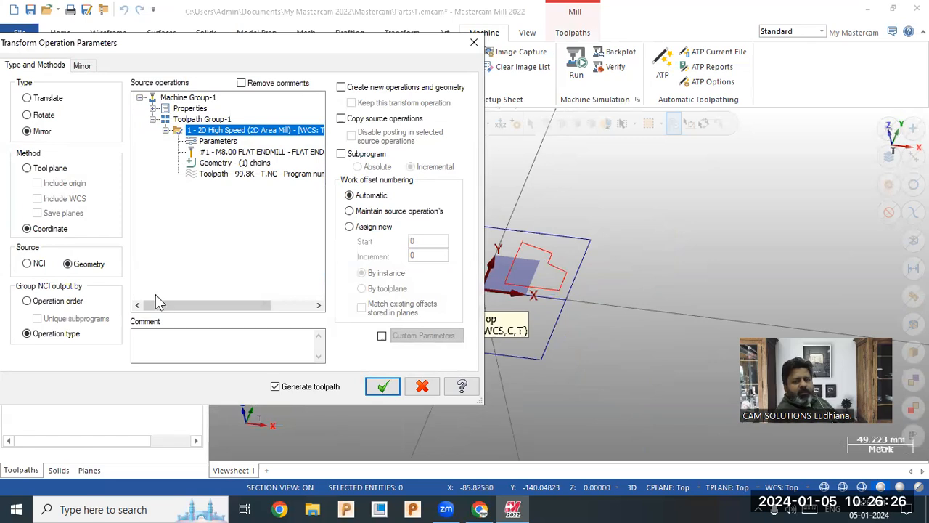
left_click(341, 87)
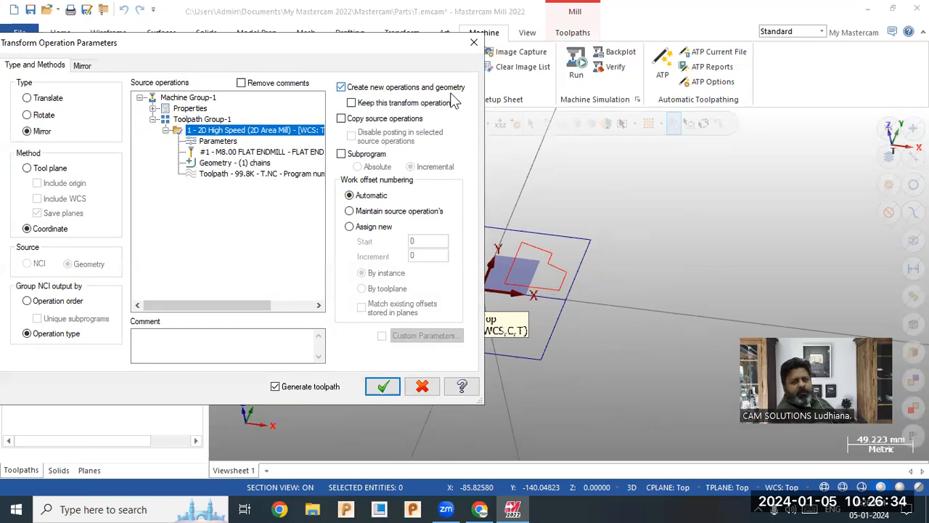
left_click(383, 386)
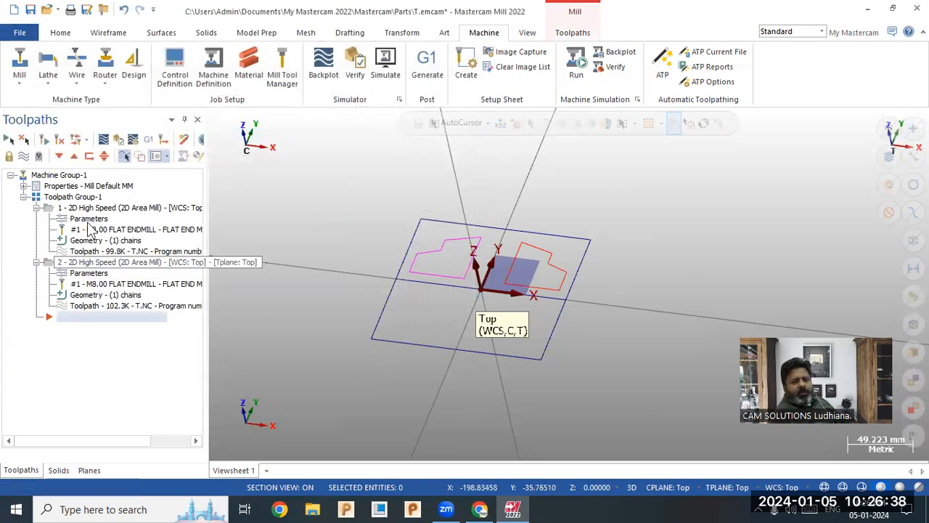
Display both Area Mill toolpaths together, and inspect the new mirrored operation's toolpath on its own.
left_click(72, 197)
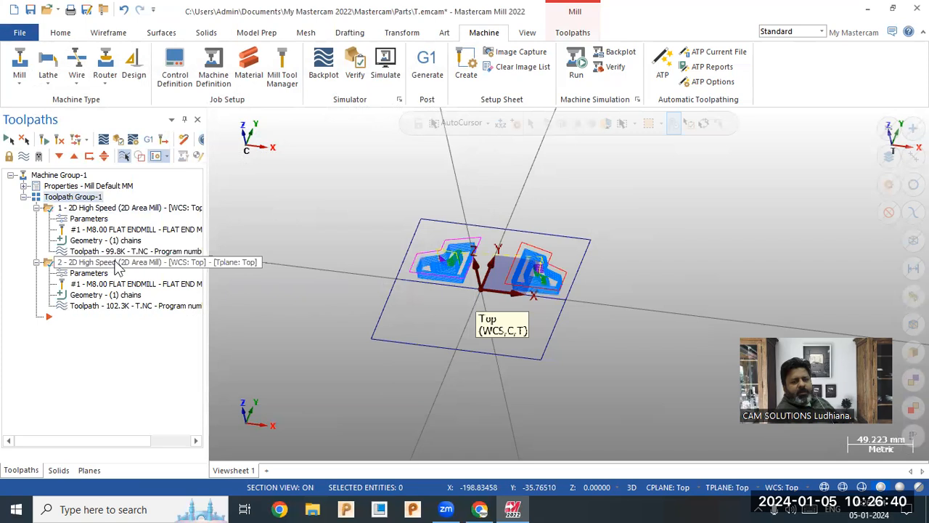
scroll(501, 255, "up", 1)
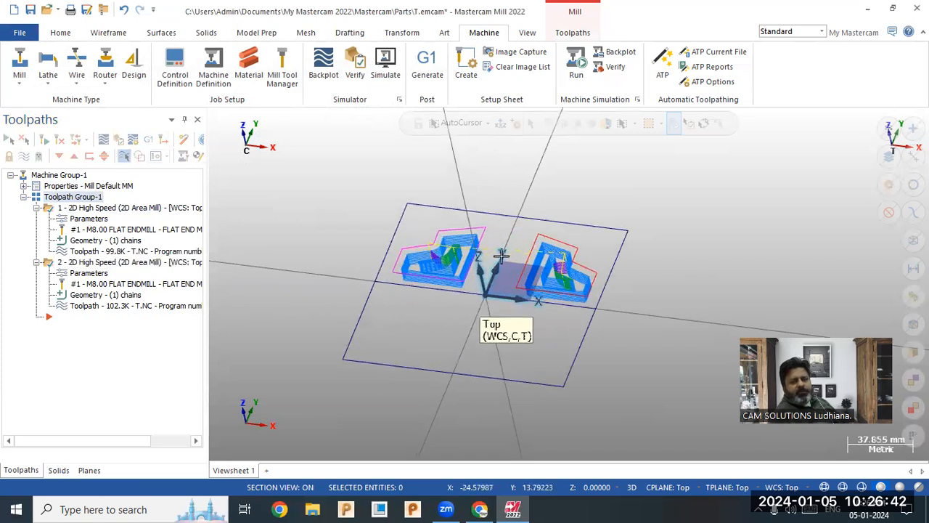
scroll(501, 255, "up", 2)
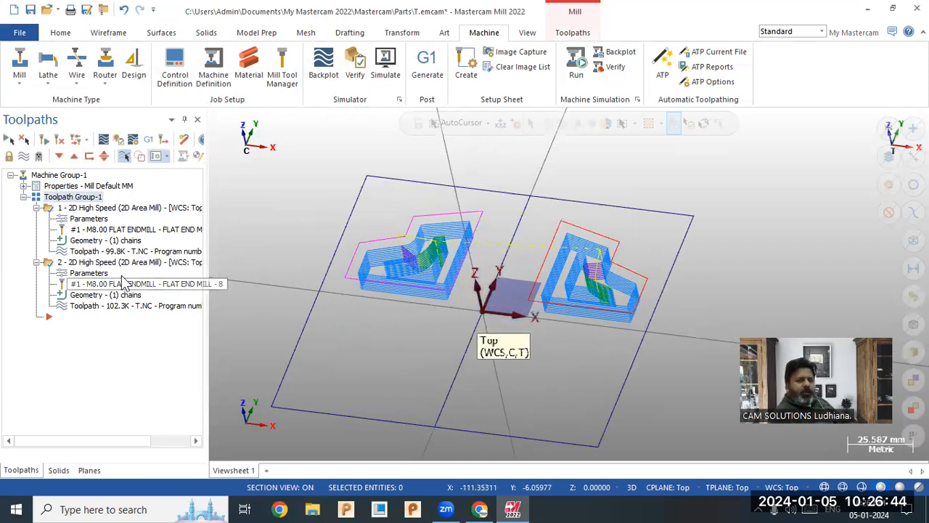
left_click(123, 262)
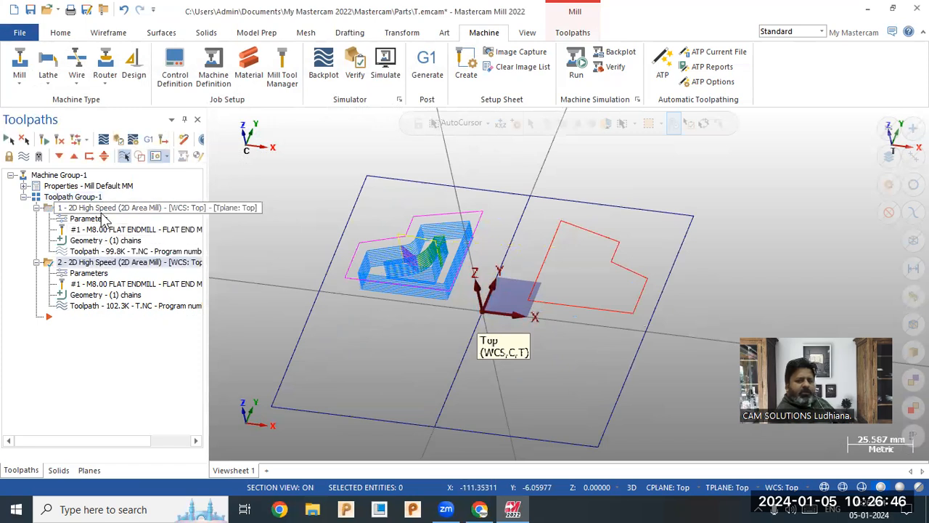
left_click(103, 217)
left_click(92, 264)
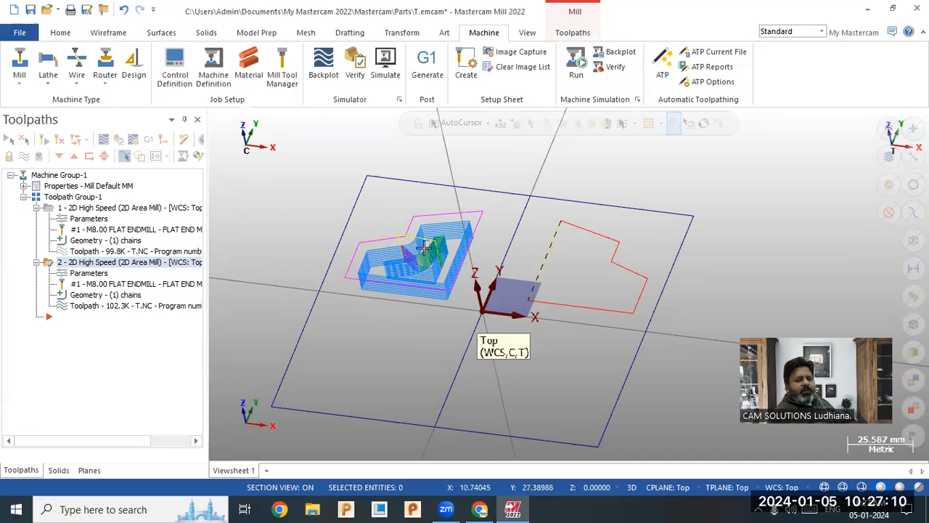
Delete the new mirrored Area Mill operation and keep the original operation's parameters as they are.
right_click(132, 267)
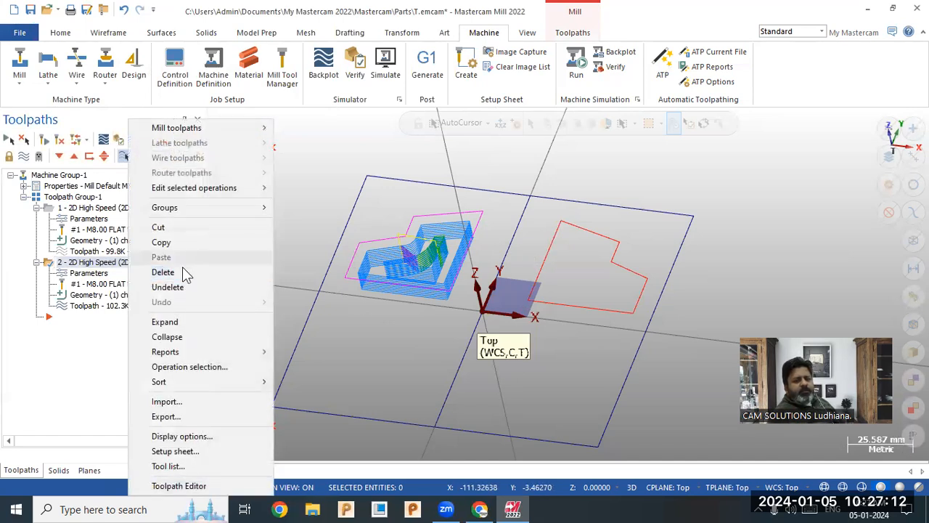
left_click(180, 271)
left_click(513, 304)
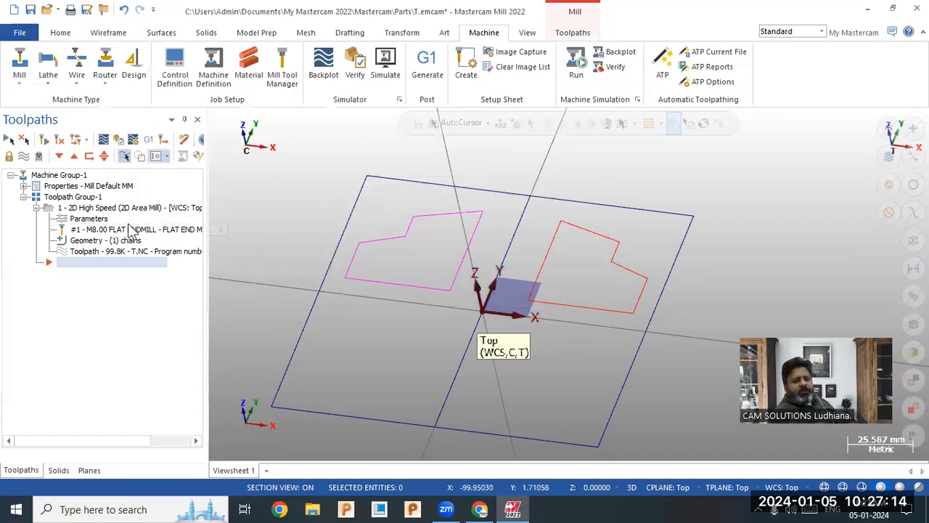
left_click(90, 219)
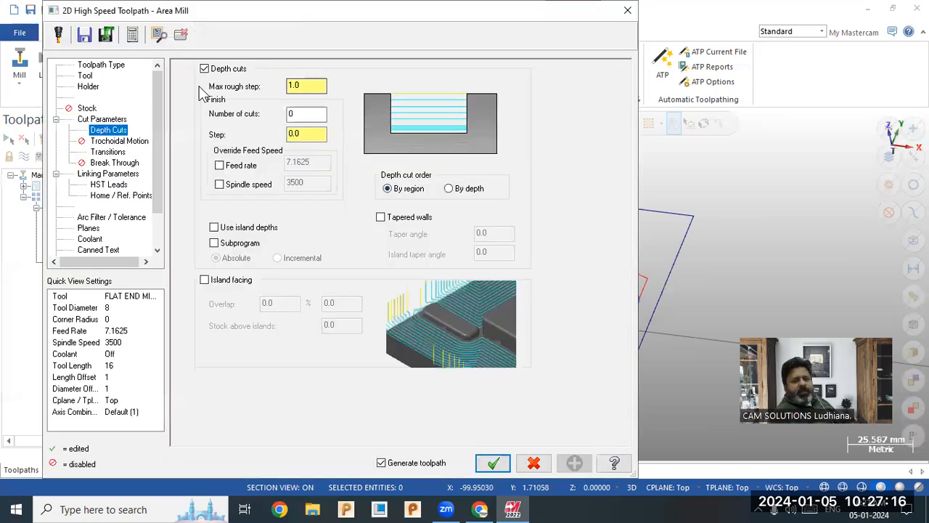
left_click(532, 462)
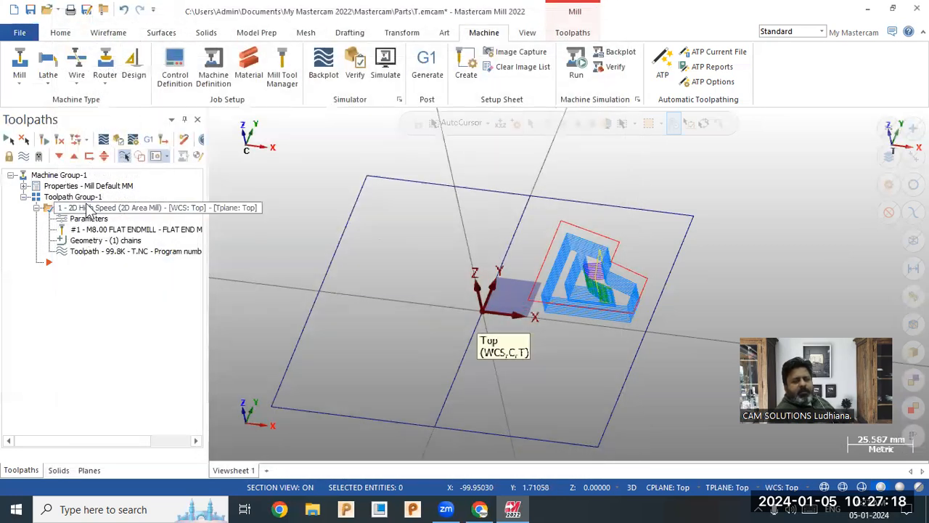
Mirror the Area Mill toolpath about the Y axis at X 0.0, copying source operations with their posting disabled, and display the combined toolpath.
right_click(88, 208)
mouse_move(185, 127)
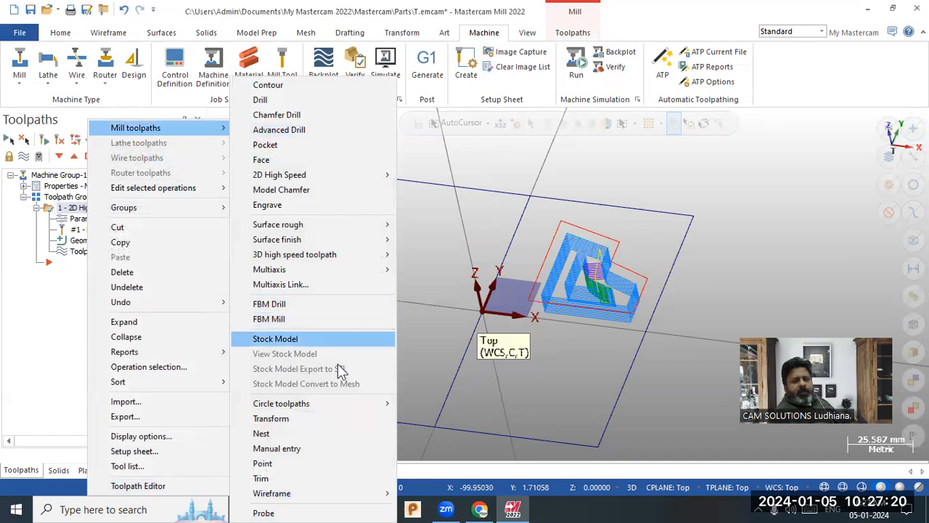
left_click(336, 418)
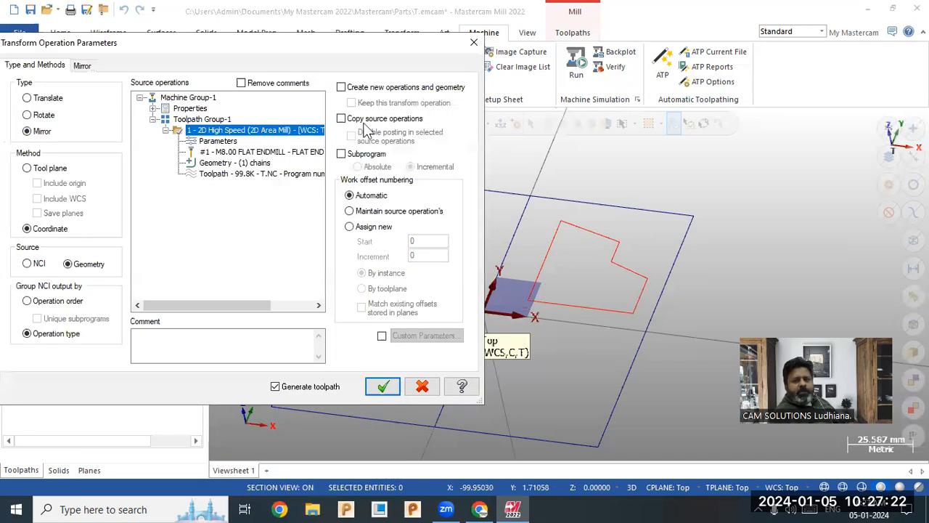
left_click(343, 90)
left_click(341, 88)
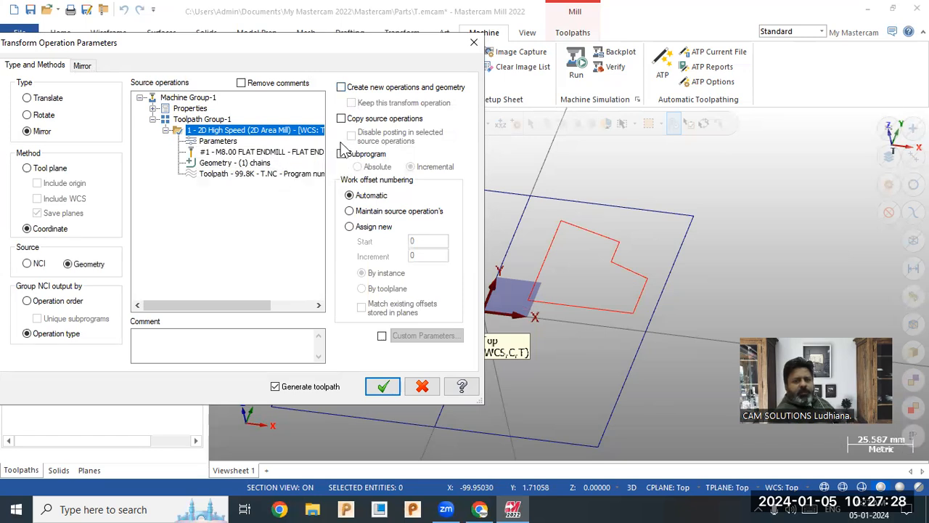
left_click(342, 119)
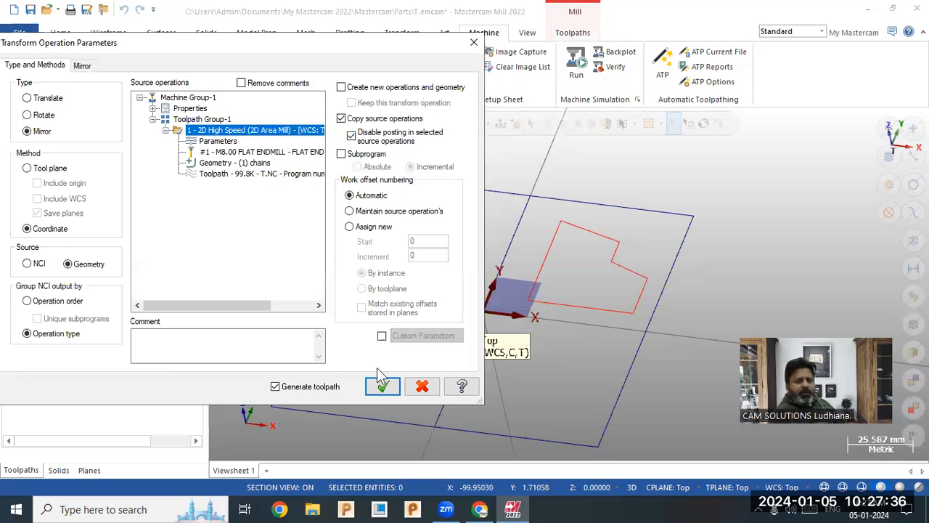
left_click(86, 65)
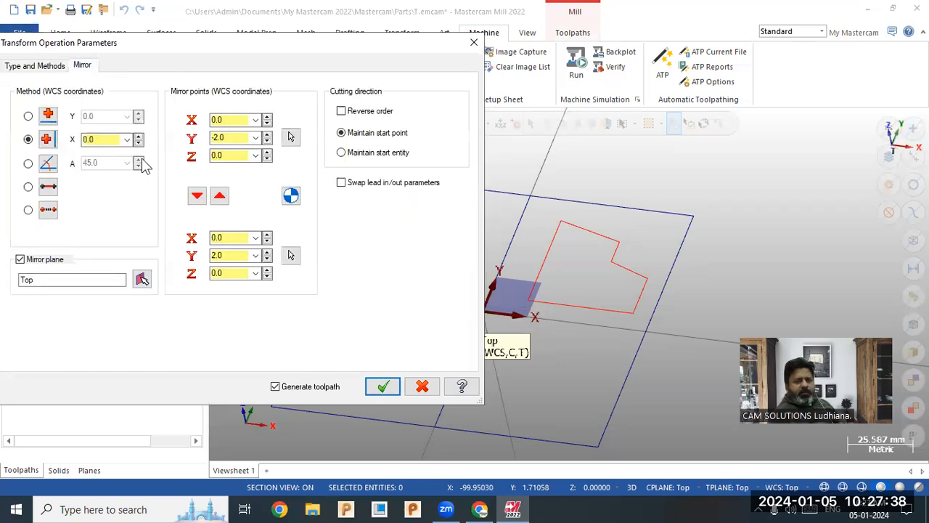
left_click(383, 386)
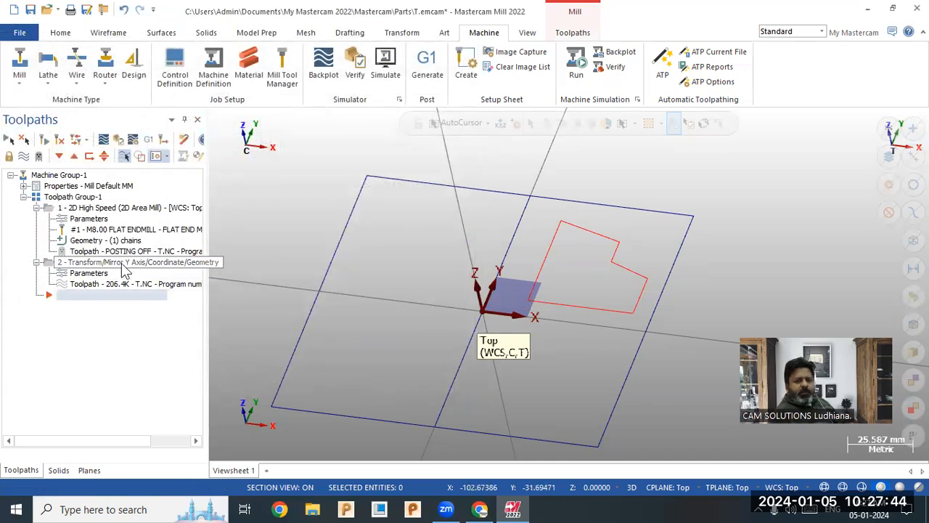
left_click(119, 265)
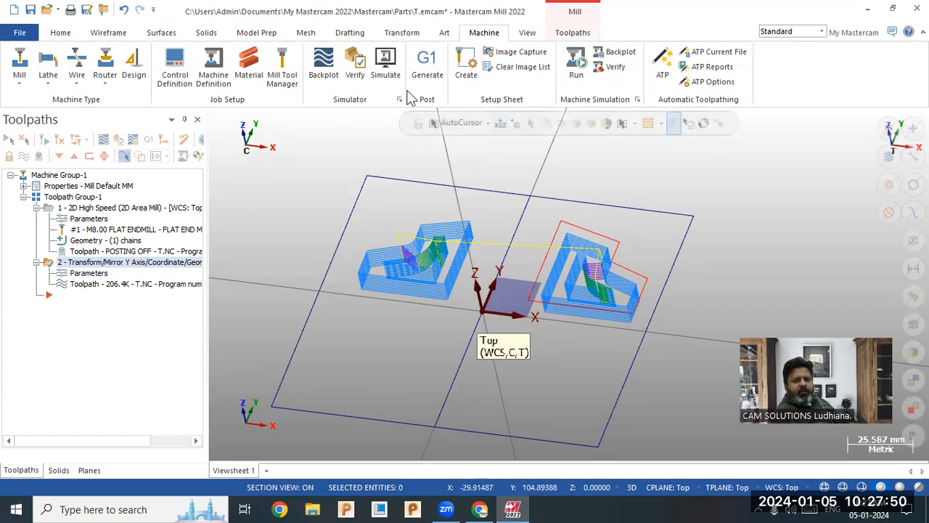
Fillet the pocket profile's corner nearest the origin, trimming its edges, and regenerate the source and mirrored toolpaths.
left_click(110, 33)
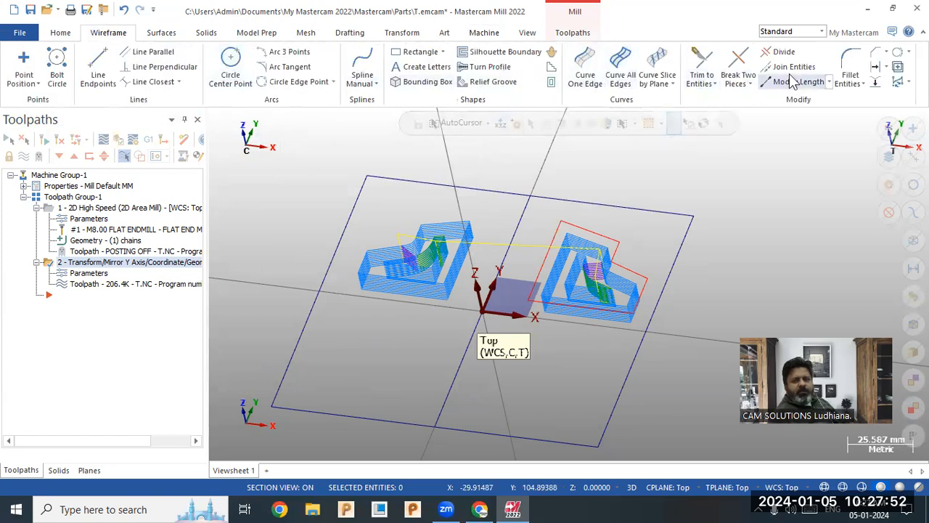
left_click(553, 302)
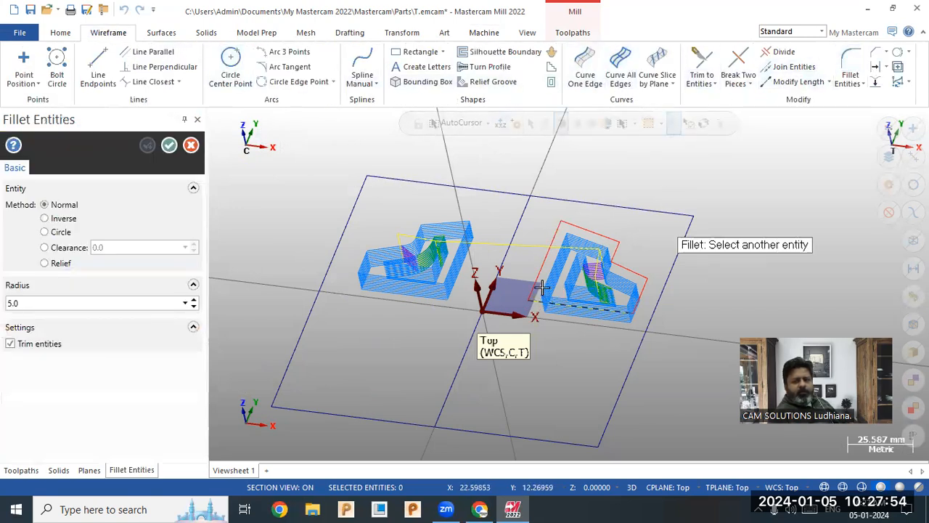
left_click(539, 280)
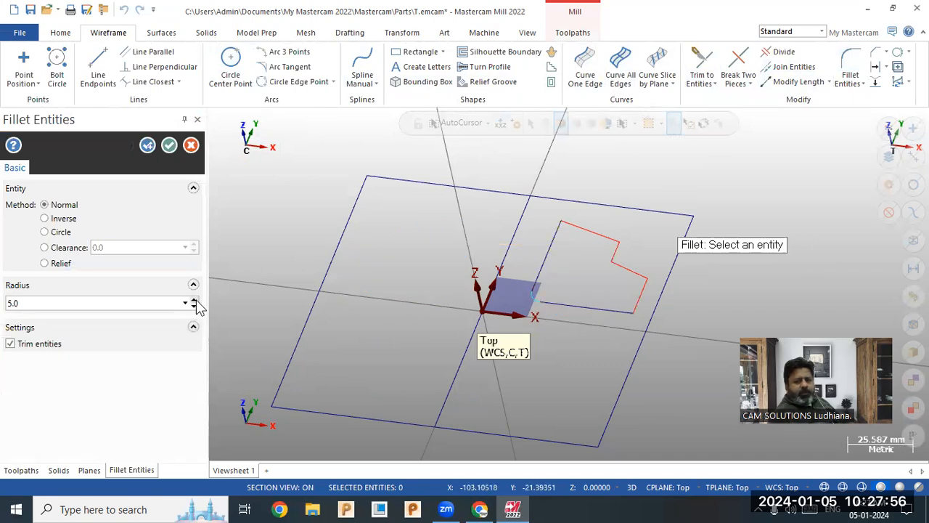
left_click(168, 145)
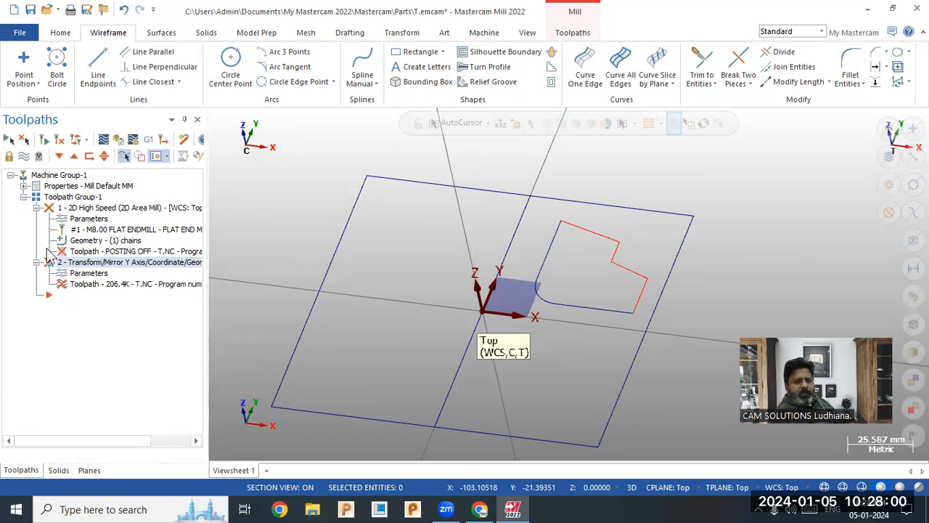
left_click(59, 139)
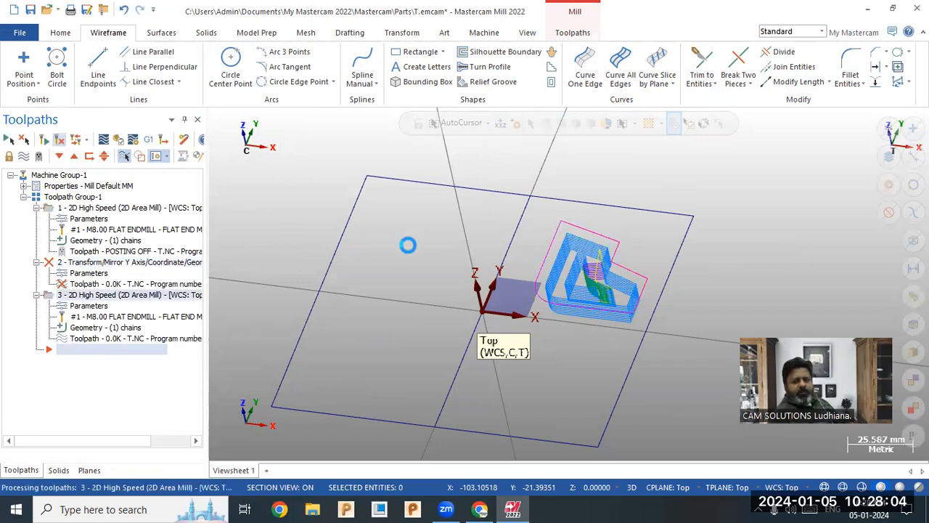
key("ctrl+z")
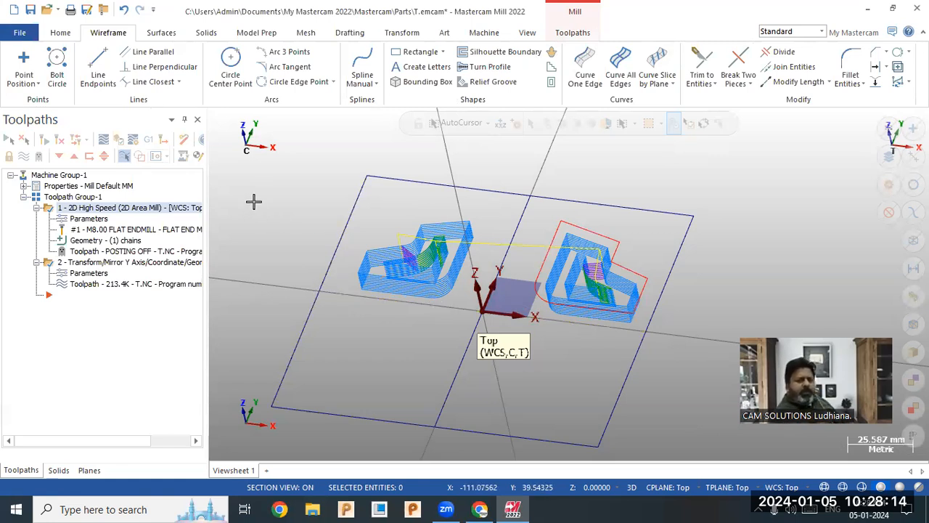
Delete the Transform mirror operation and keep the original Area Mill operation.
left_click(105, 263)
right_click(106, 262)
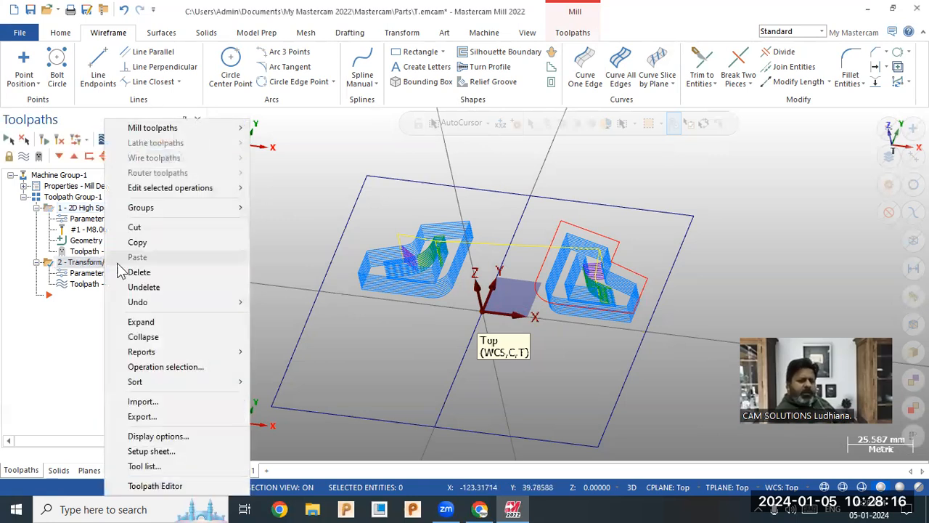
left_click(131, 272)
left_click(509, 302)
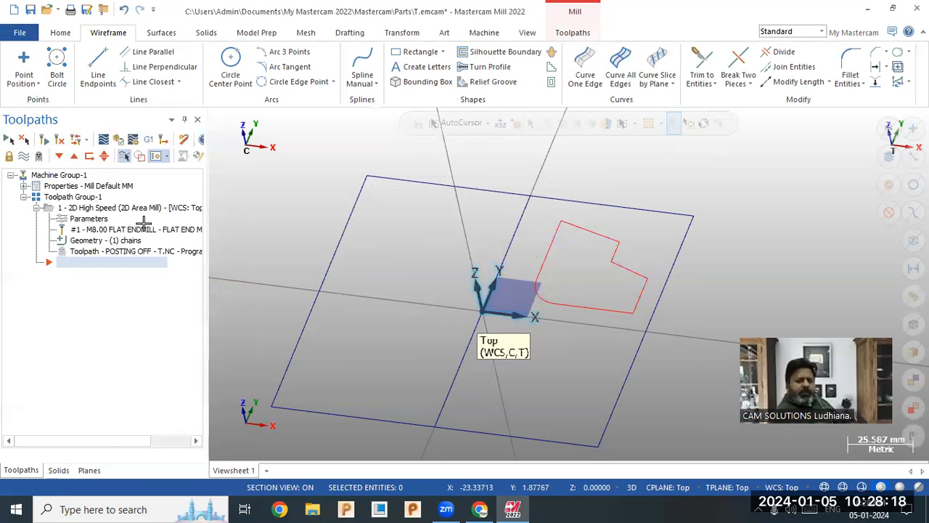
Rotate the Area Mill toolpath about the origin with a Transform operation of 4 instances over a total sweep from 0 to 360 degrees.
right_click(87, 209)
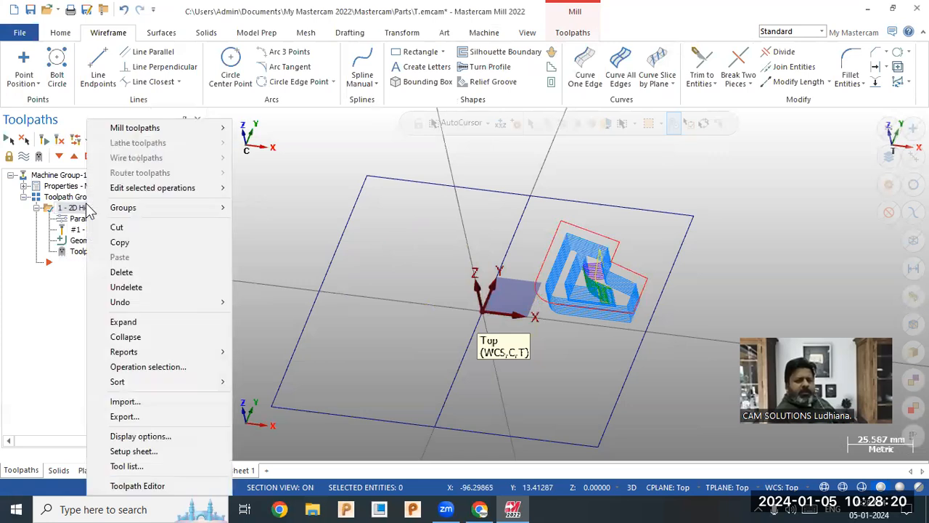
mouse_move(174, 128)
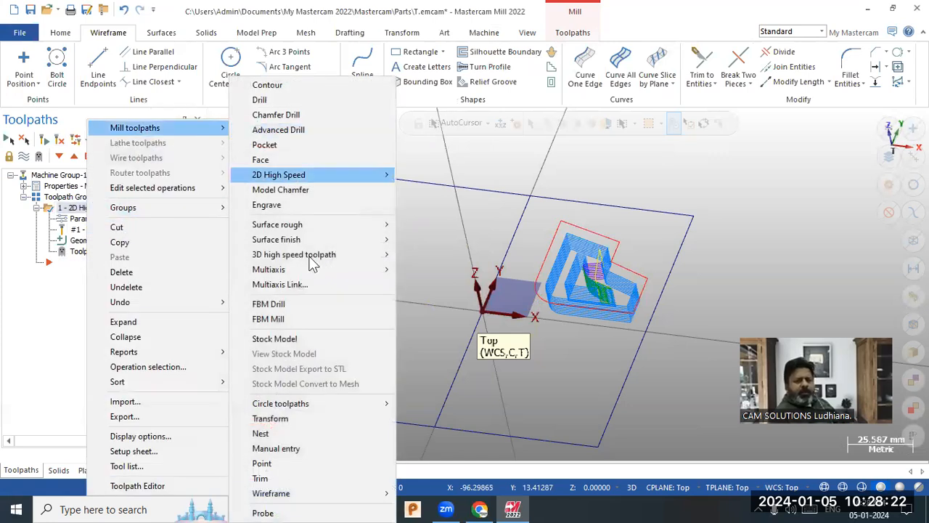
left_click(297, 418)
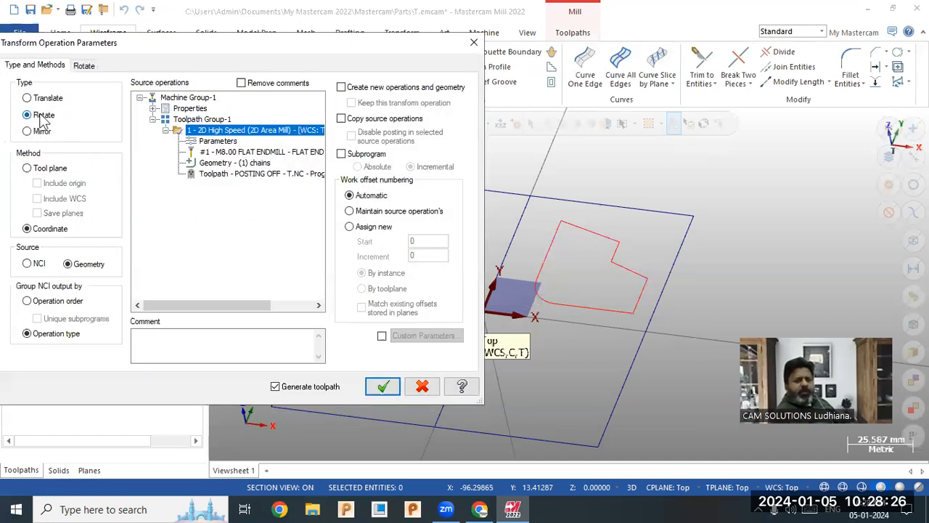
left_click(84, 65)
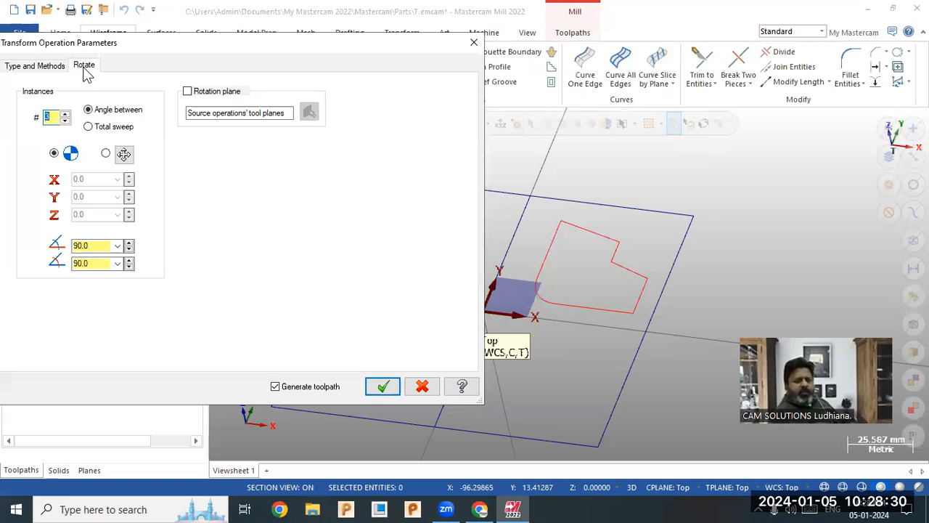
left_click(88, 127)
double_click(94, 247)
type("0")
double_click(106, 263)
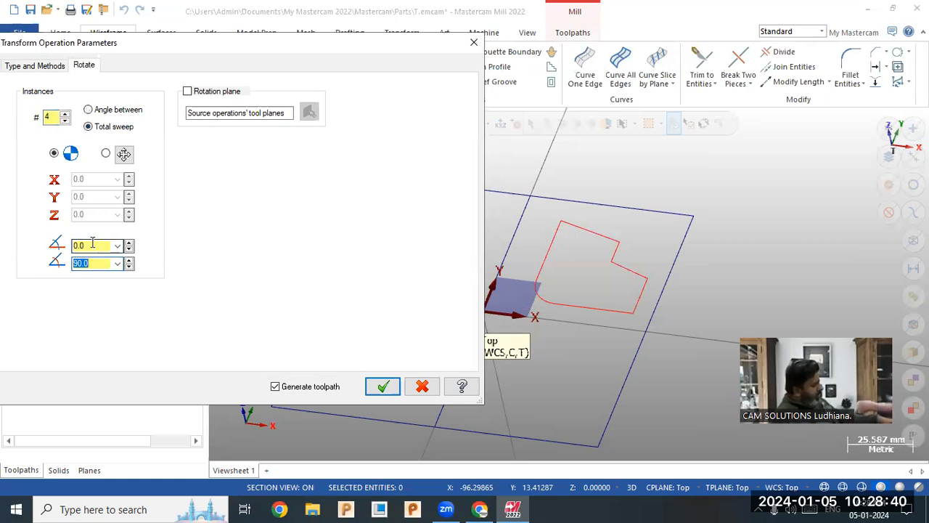
type("360")
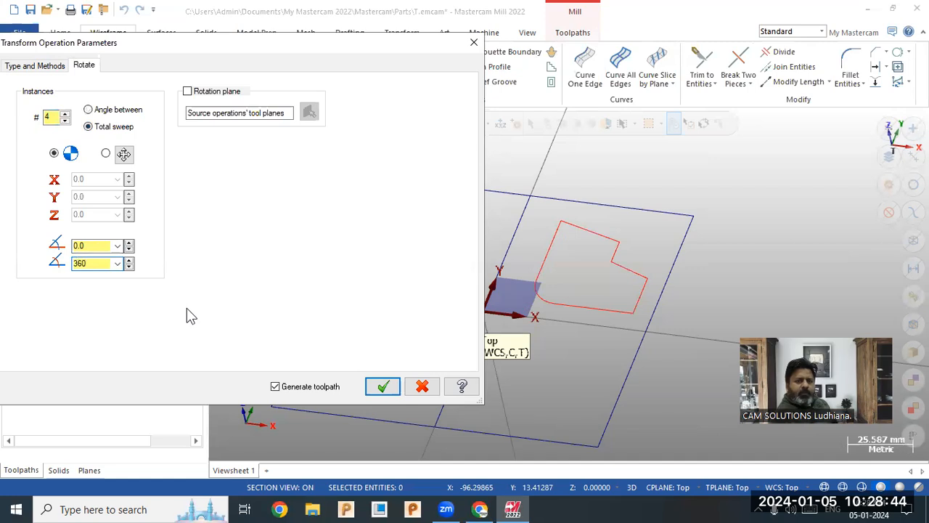
left_click(383, 385)
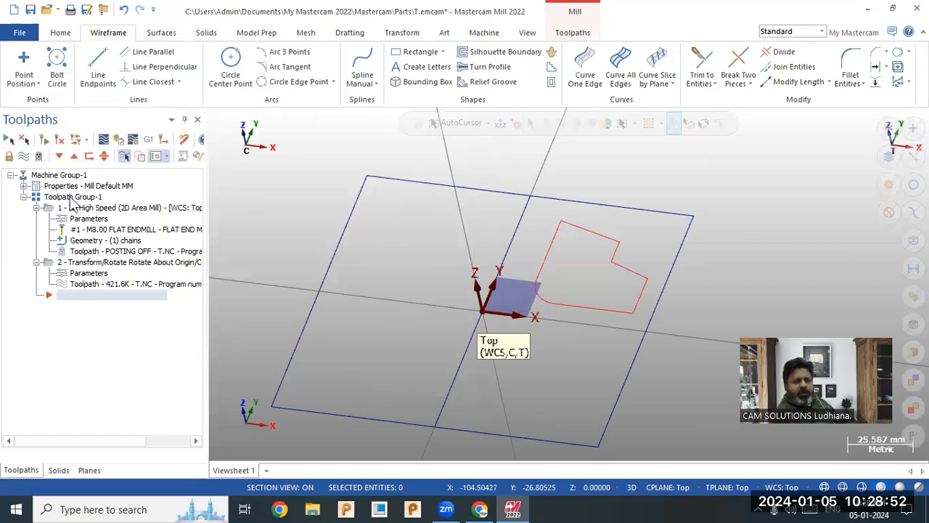
mouse_move(341, 239)
middle_mouse_down()
mouse_move(355, 275)
mouse_move(346, 266)
mouse_move(368, 267)
middle_mouse_up()
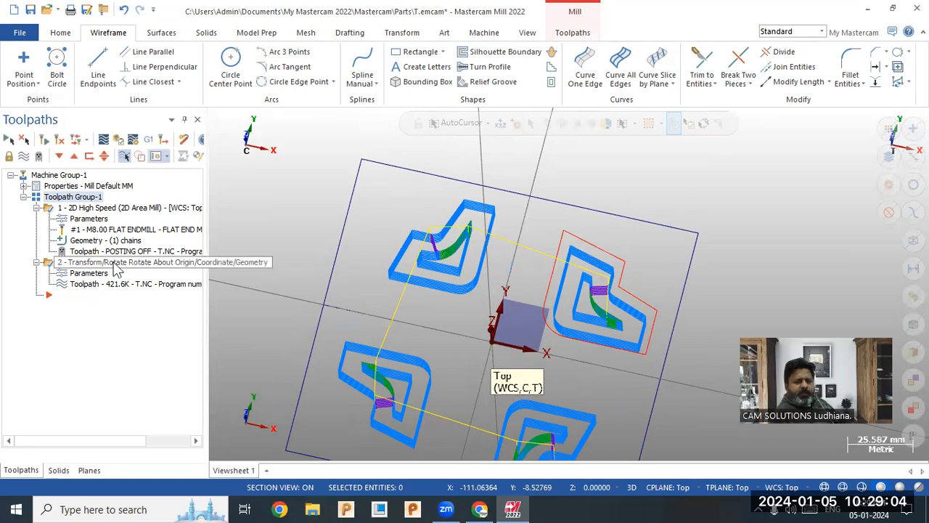
Set the rotate transform to 6 instances over the total sweep and regenerate its toolpath.
left_click(87, 273)
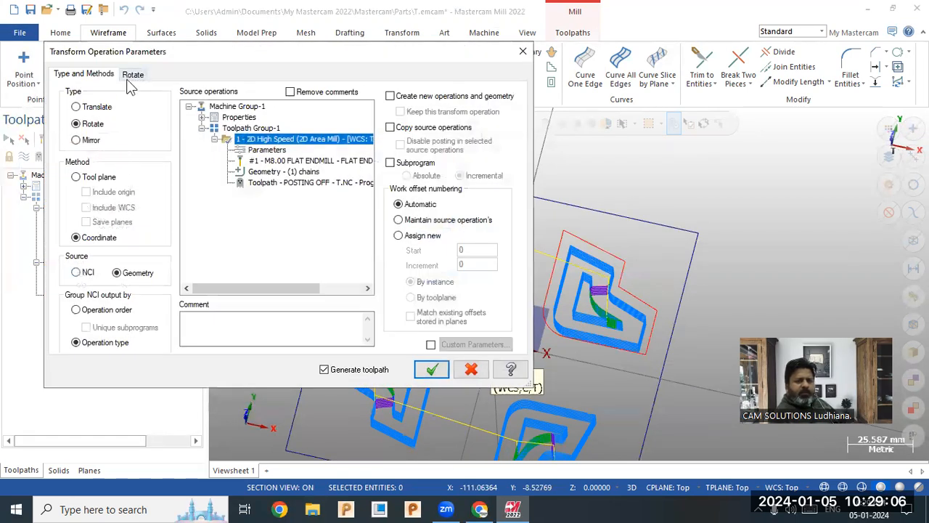
left_click(131, 75)
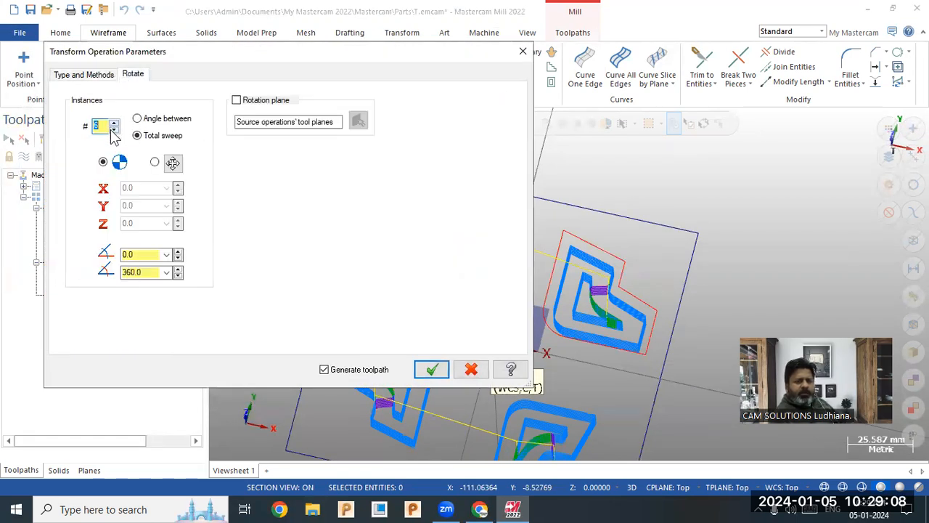
left_click(431, 369)
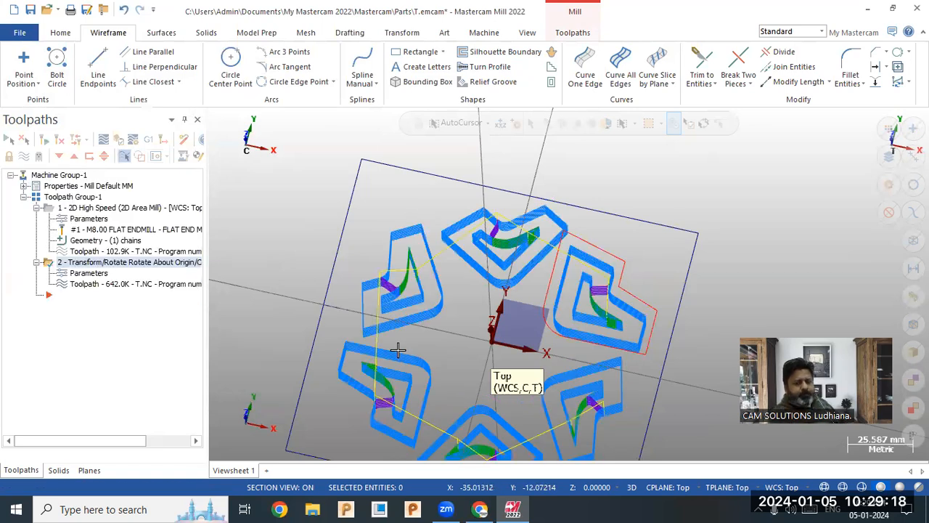
Examine the rotated pocket toolpaths around the origin from the top, isometric and oblique views.
scroll(425, 265, "up", 3)
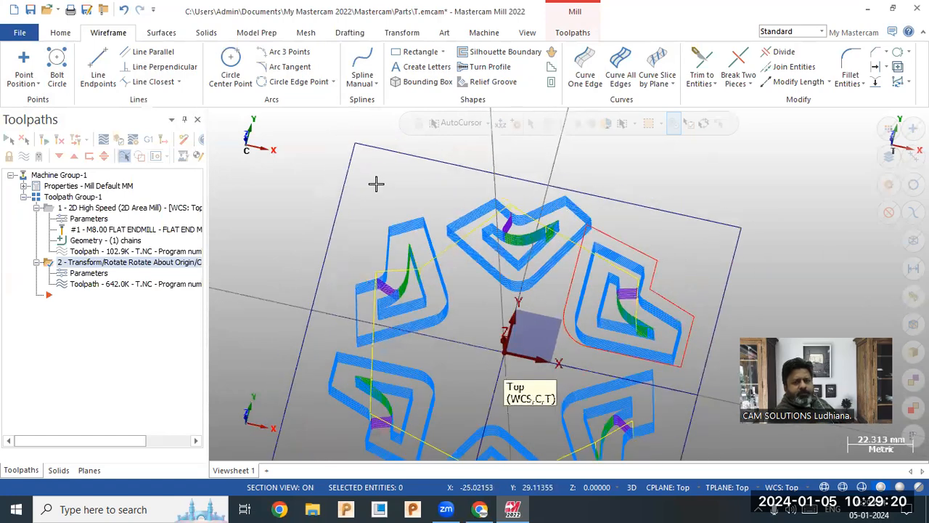
scroll(376, 182, "down", 6)
scroll(530, 314, "up", 1)
middle_click_drag(494, 308, 441, 280)
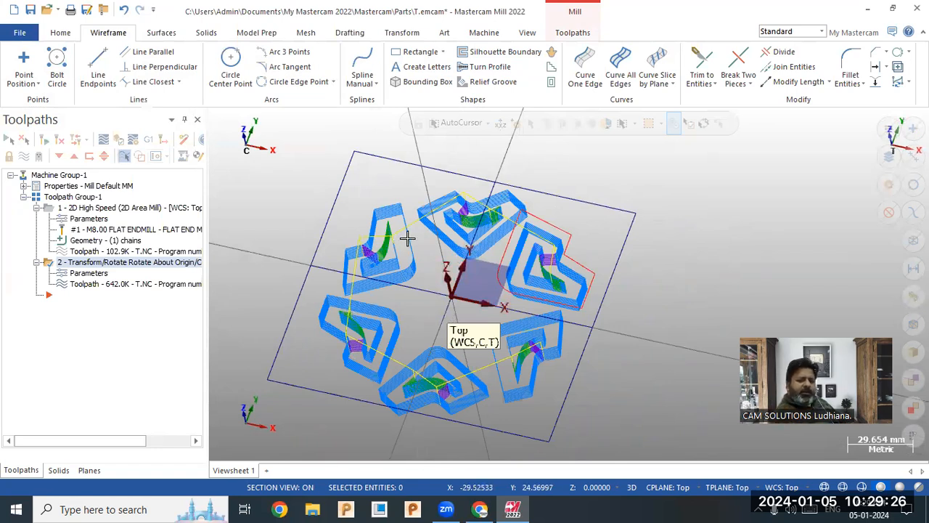
middle_click_drag(403, 245, 471, 343)
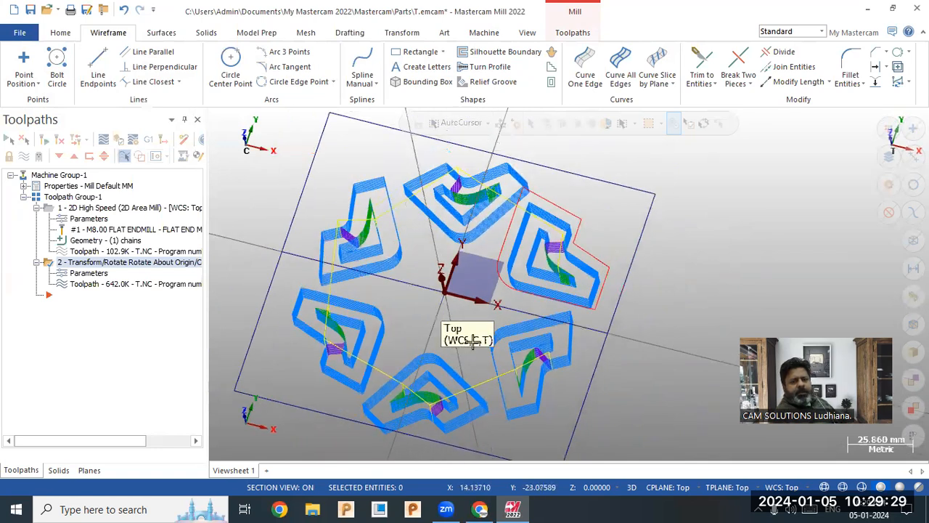
right_click(674, 218)
left_click(714, 291)
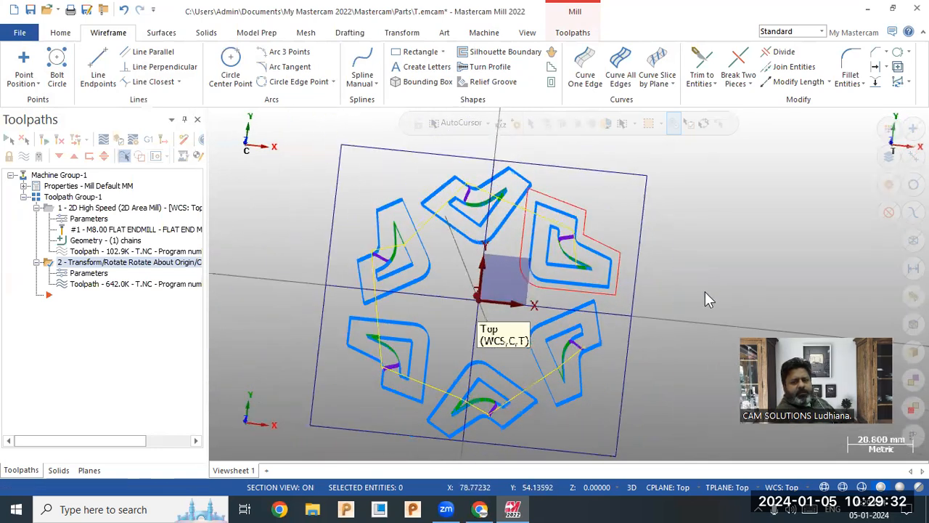
right_click(348, 233)
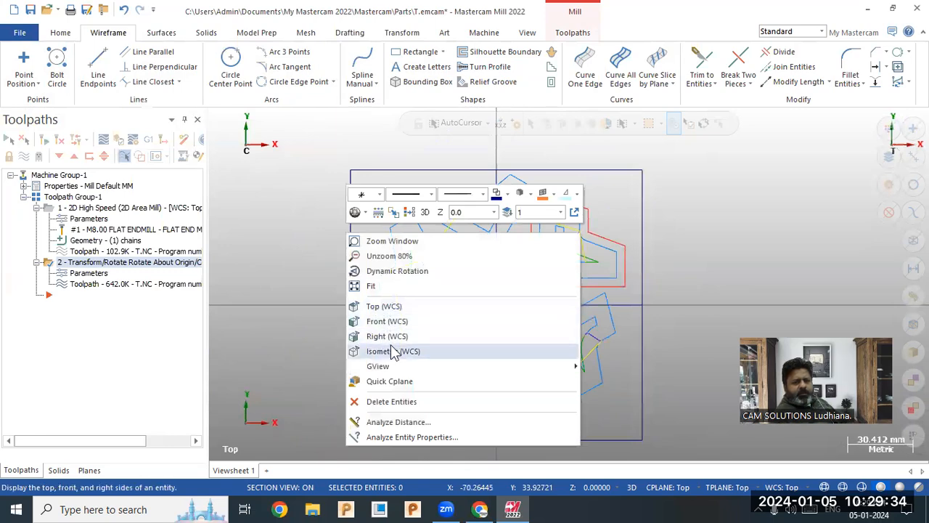
left_click(394, 352)
scroll(407, 314, "up", 3)
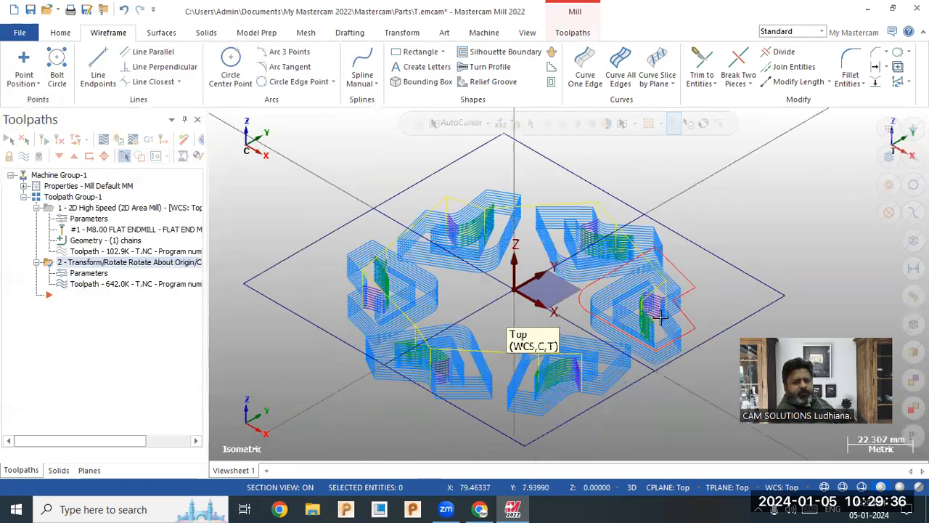
scroll(509, 279, "up", 3)
scroll(509, 279, "down", 3)
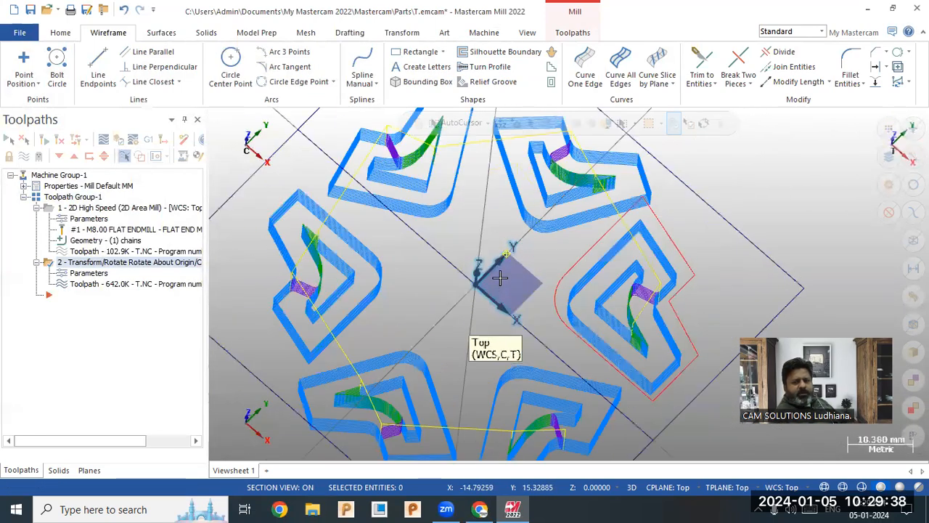
scroll(442, 268, "down", 3)
middle_click_drag(429, 282, 472, 266)
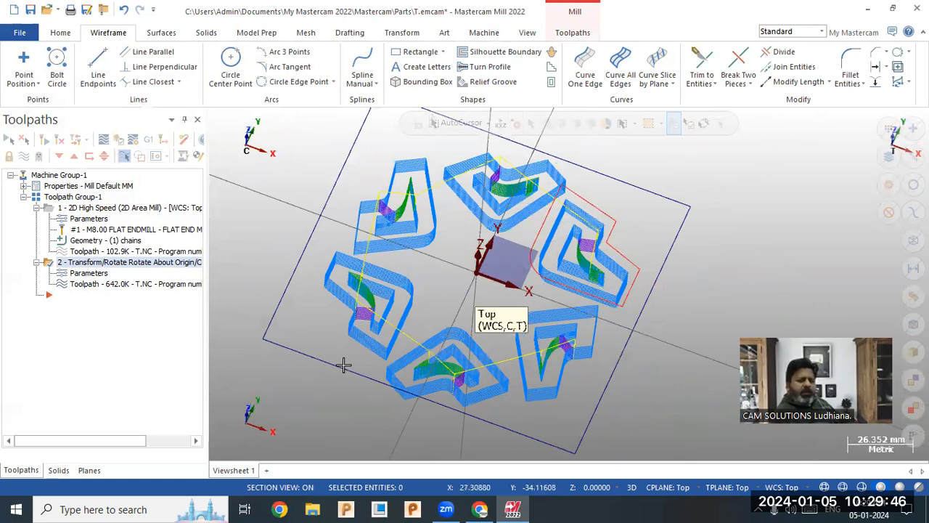
Switch the rotate transform to angle-between spacing with an angle of 30 degrees and regenerate its toolpath.
left_click(88, 276)
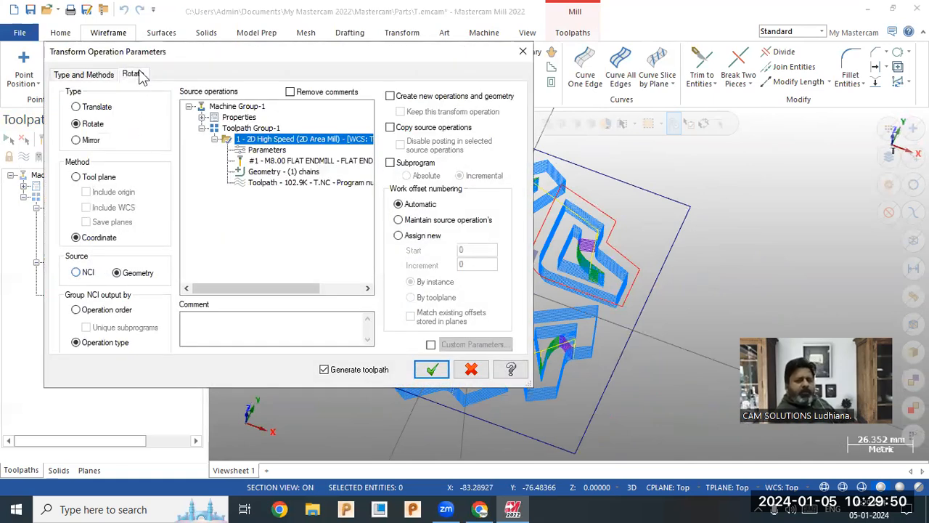
left_click(135, 74)
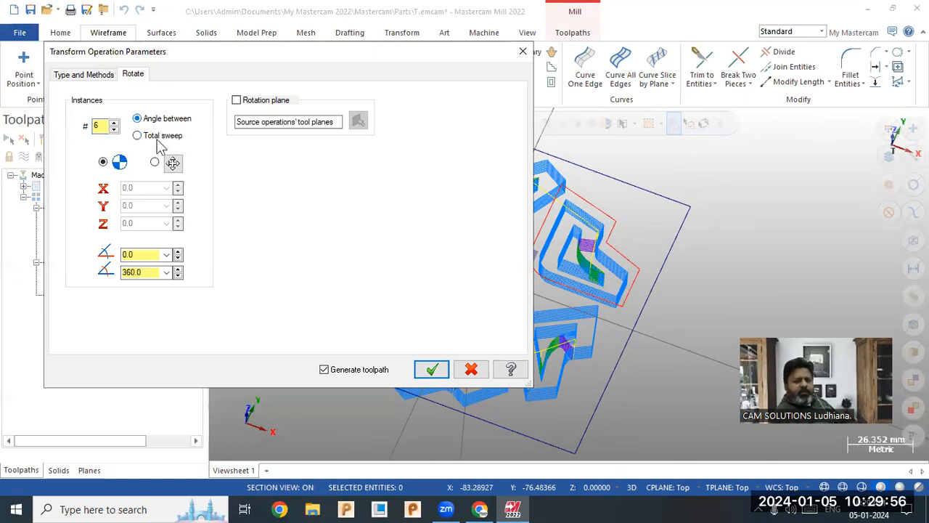
double_click(143, 271)
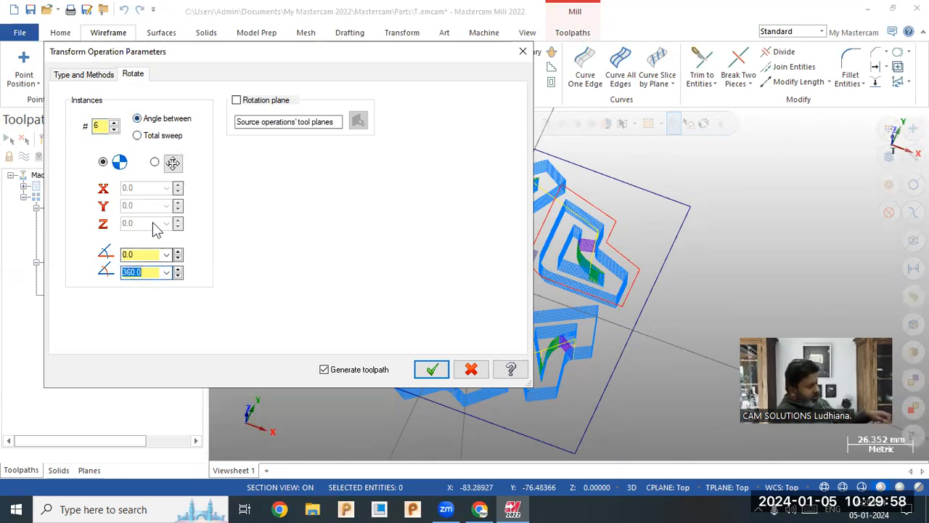
type("30")
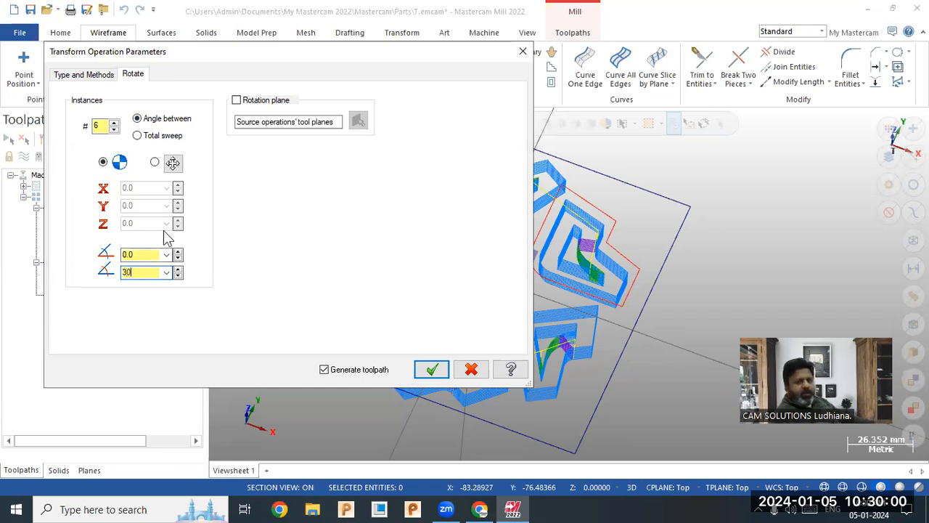
left_click(431, 369)
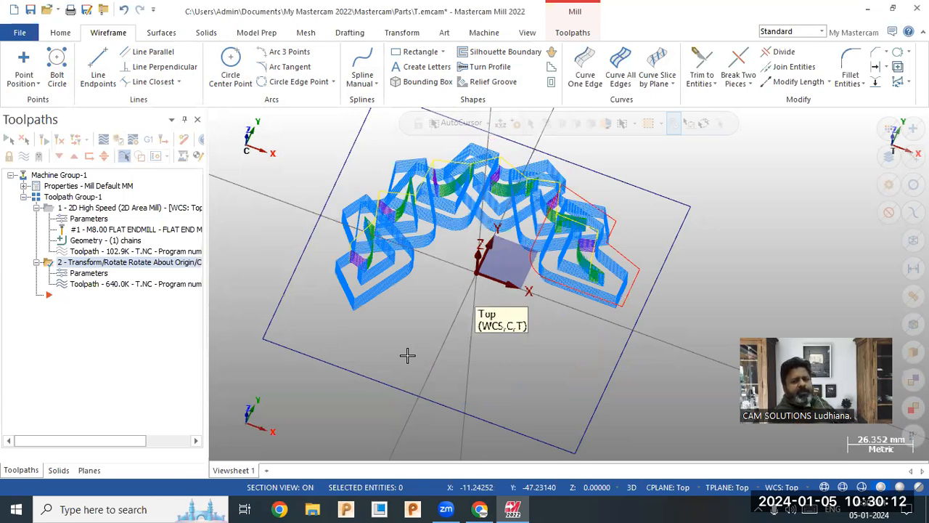
Set the rotate transform to 9 instances at the same angular spacing and regenerate its toolpath.
left_click(103, 273)
left_click(133, 73)
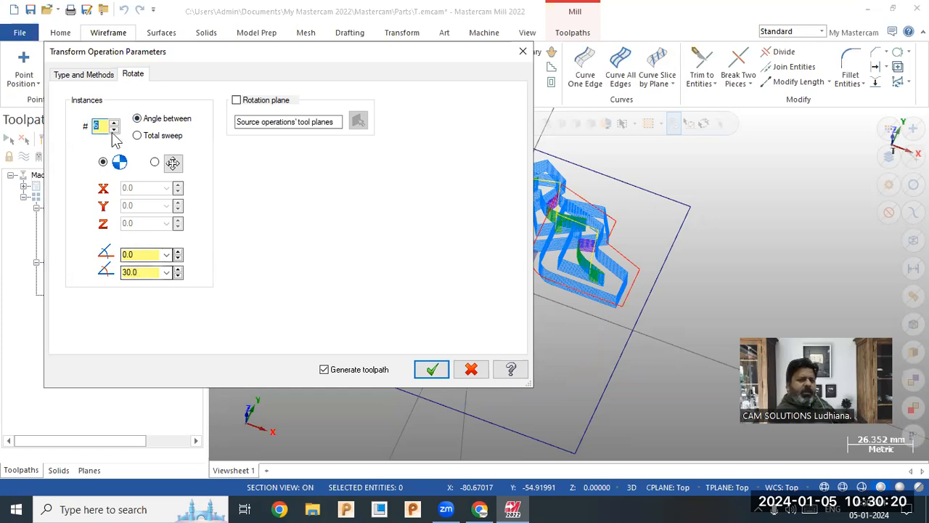
left_click(431, 369)
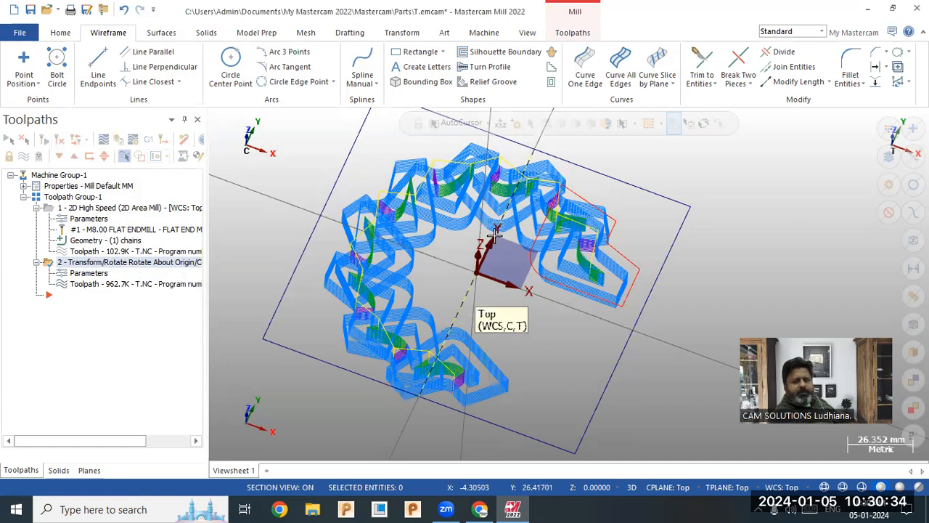
Rotate the pocket toolpath about the outer rectangle's corner at X 67.92747, Y 62.88094 and regenerate the transform.
left_click(87, 274)
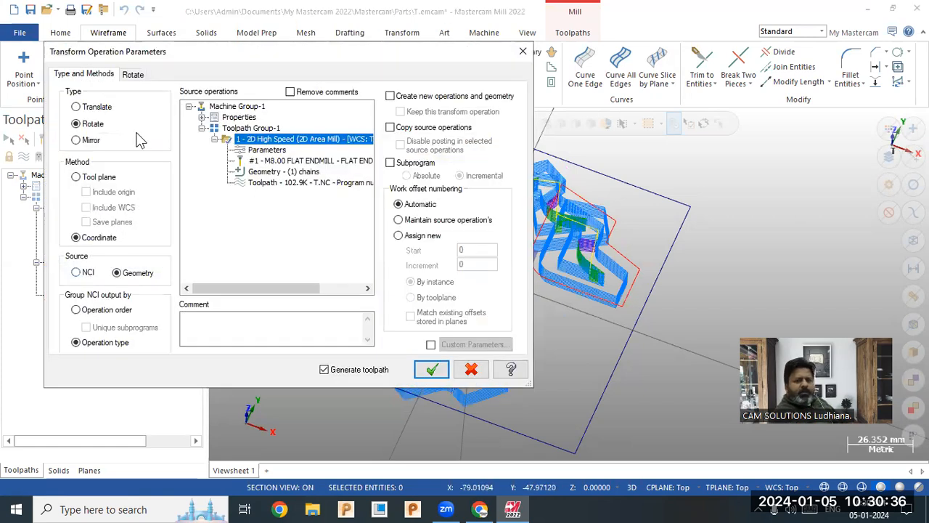
left_click(132, 76)
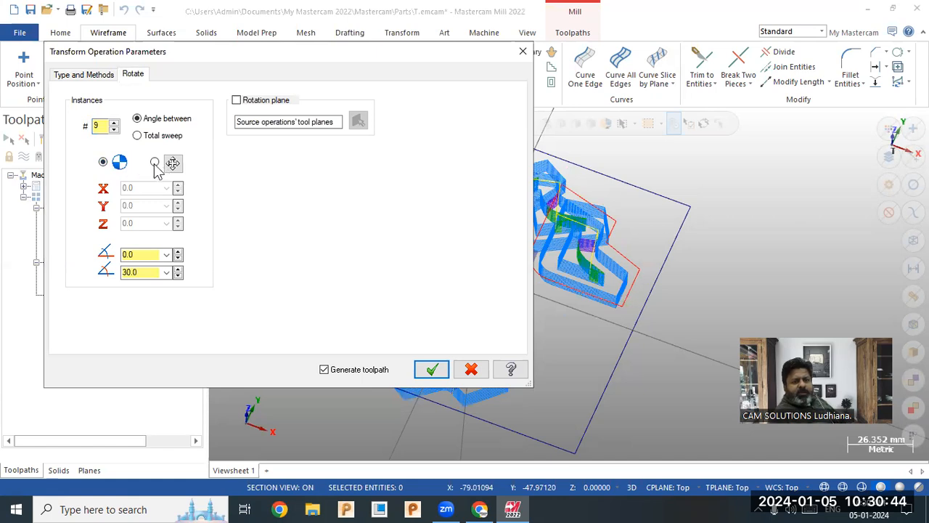
left_click(153, 162)
left_click(172, 162)
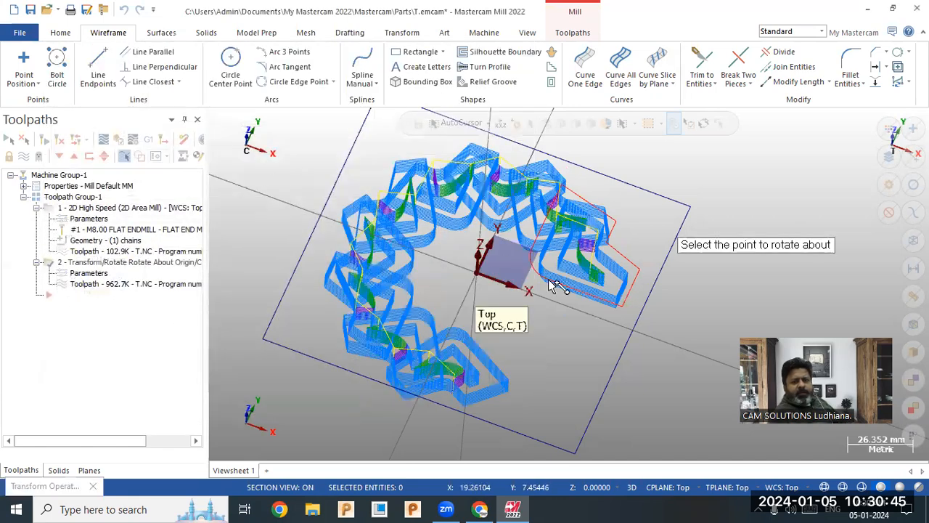
left_click(690, 207)
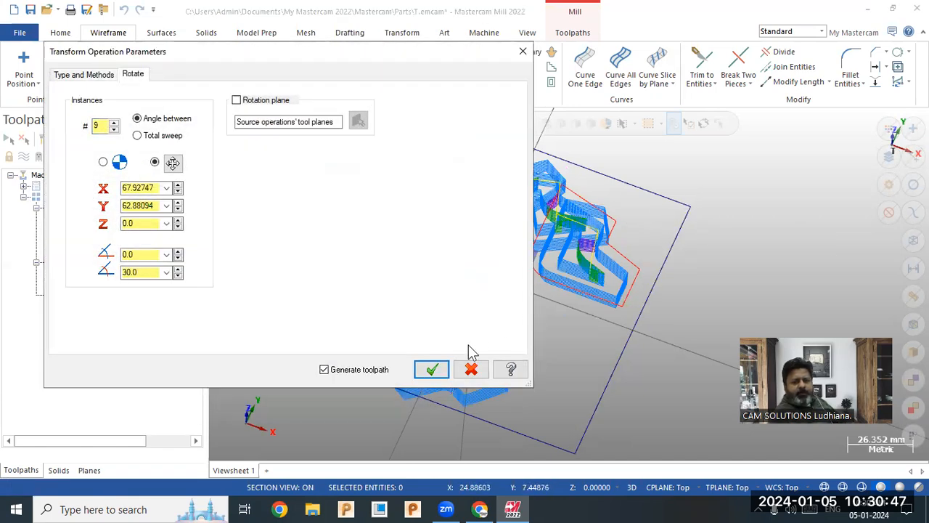
left_click(432, 369)
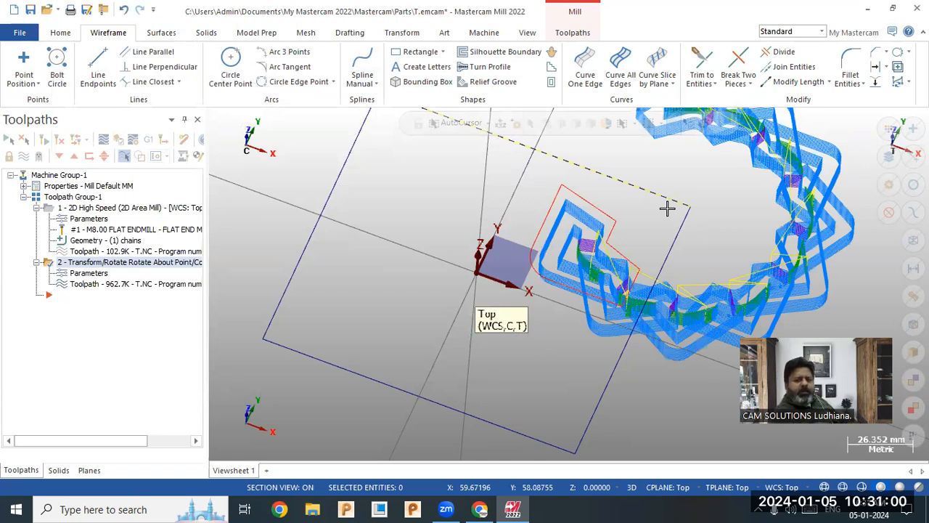
Change the rotation point to the outer rectangle's opposite corner at X -67.92747, Y -62.88094 and regenerate the rotate transform.
left_click(76, 277)
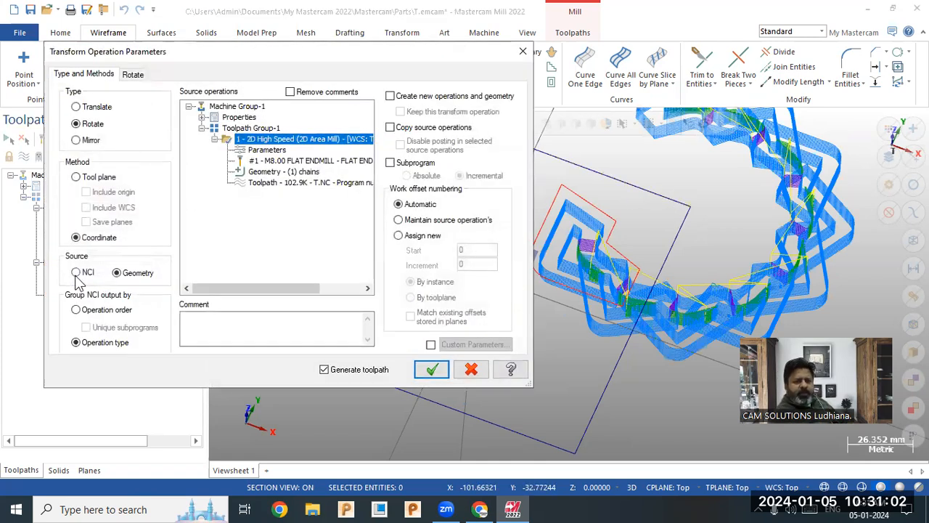
left_click(132, 75)
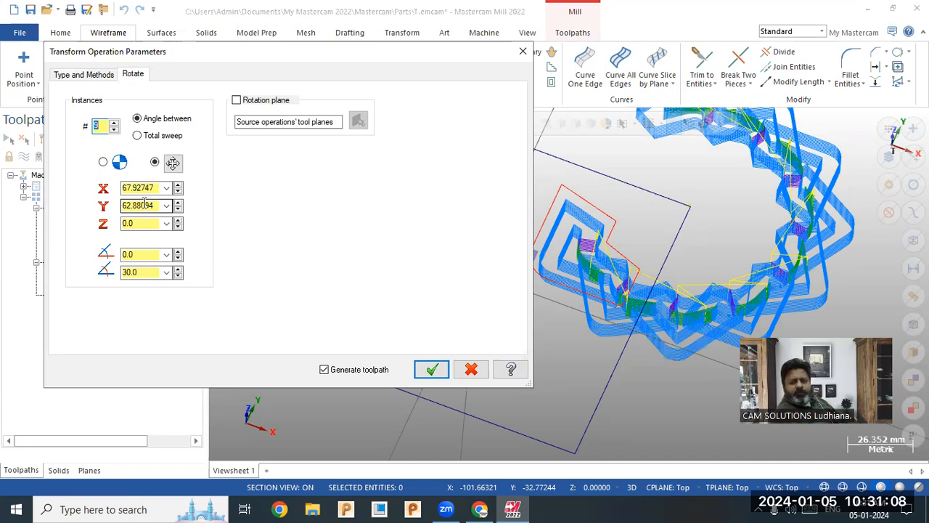
left_click(173, 161)
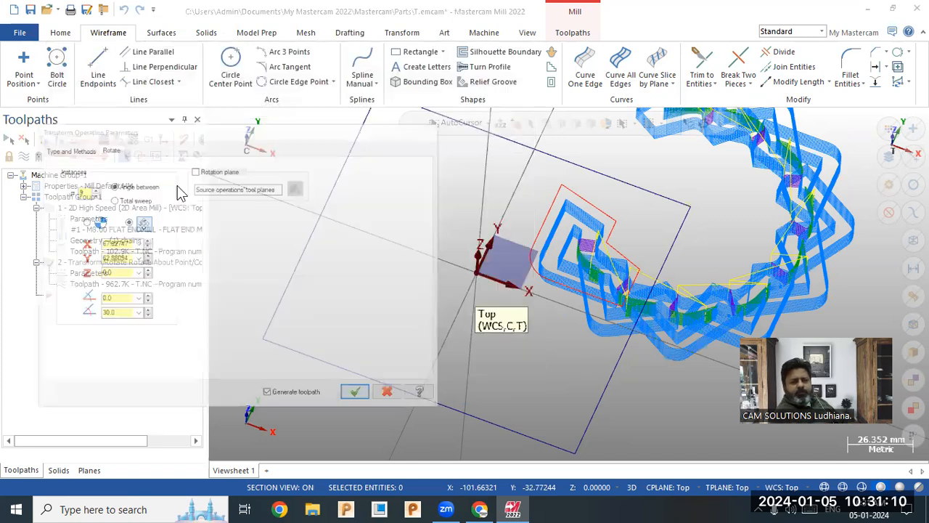
left_click(264, 339)
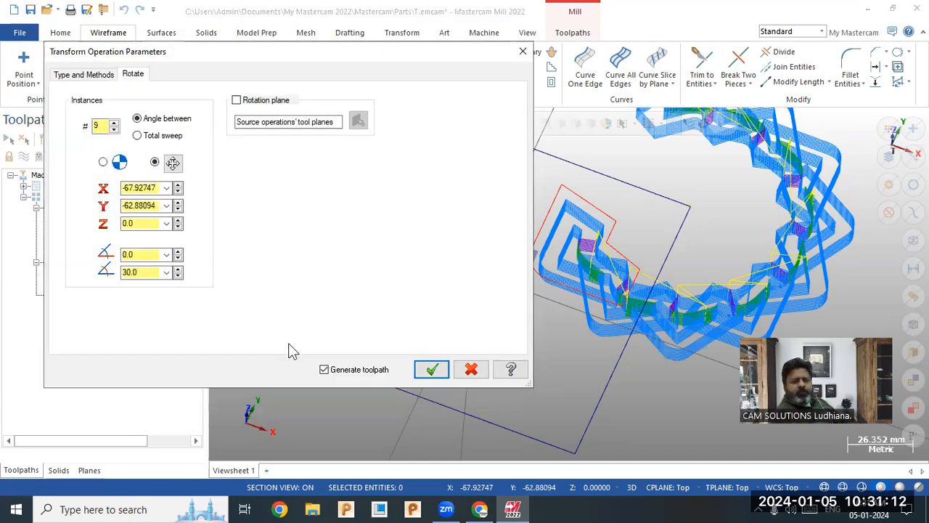
left_click(431, 371)
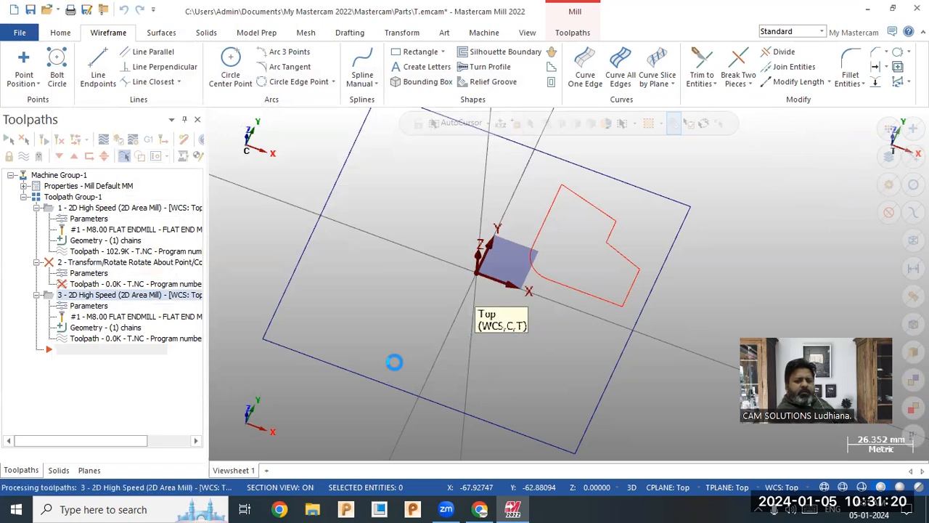
scroll(468, 345, "down", 3)
scroll(463, 341, "down", 4)
scroll(331, 260, "up", 3)
Change the rotation point to the origin at X 0, Y 0, Z 0 and regenerate the rotate transform.
left_click(90, 274)
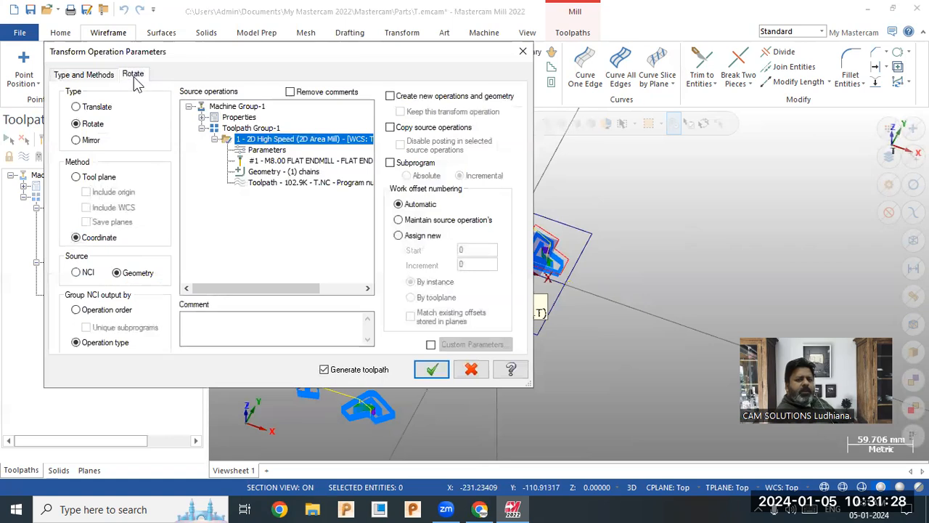
left_click(133, 74)
left_click(172, 164)
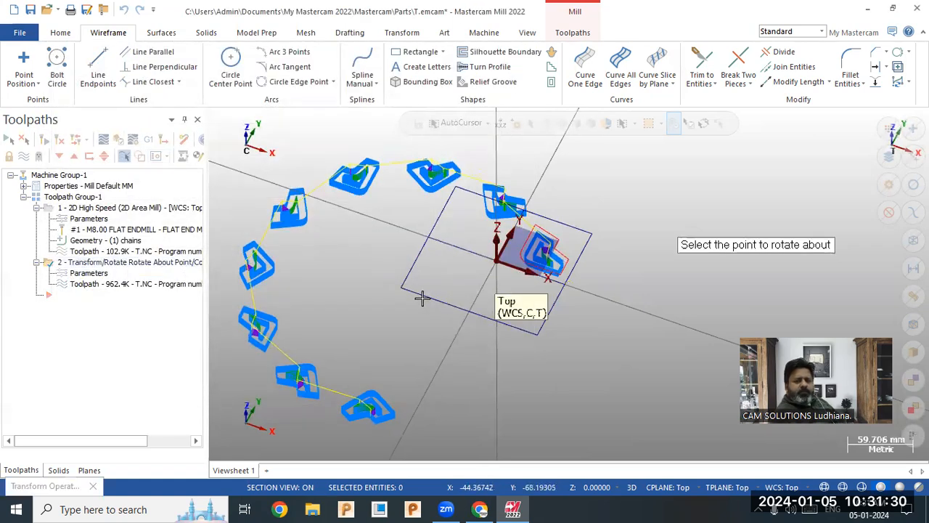
left_click(497, 263)
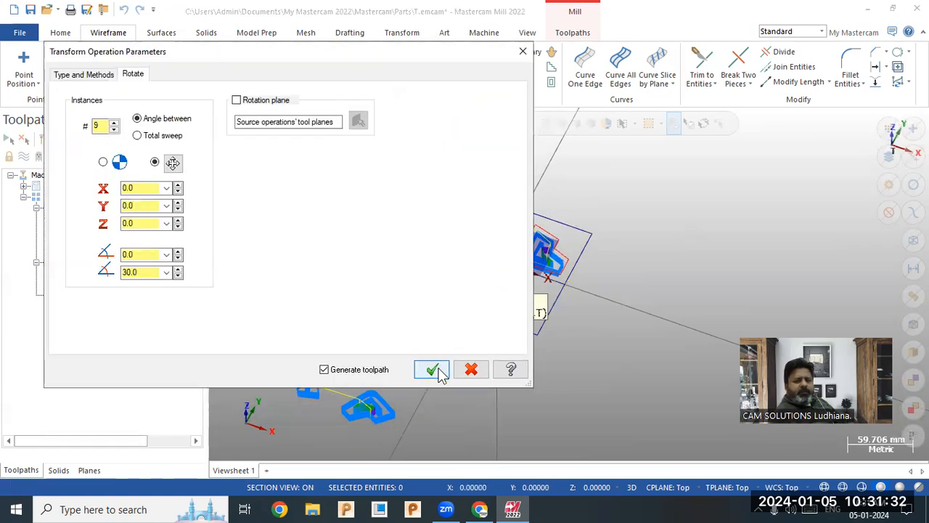
left_click(433, 369)
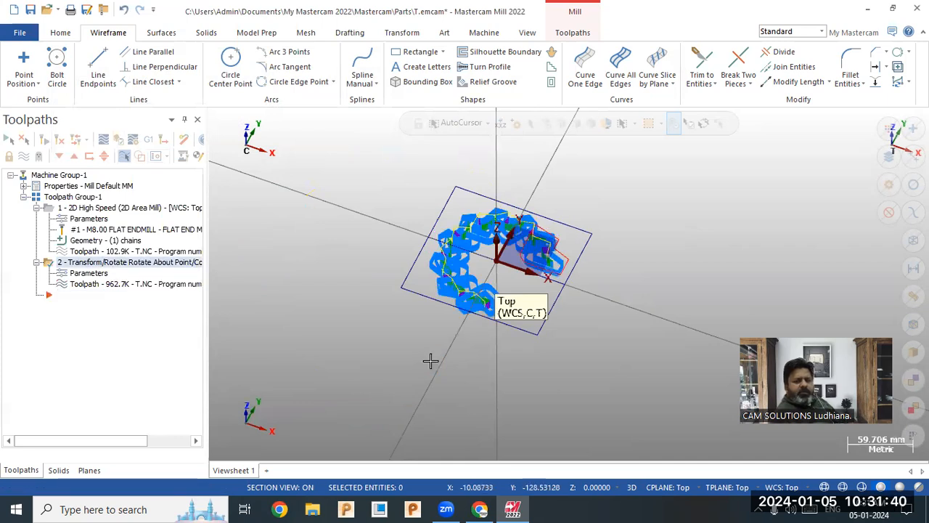
scroll(573, 243, "up", 2)
scroll(451, 240, "up", 4)
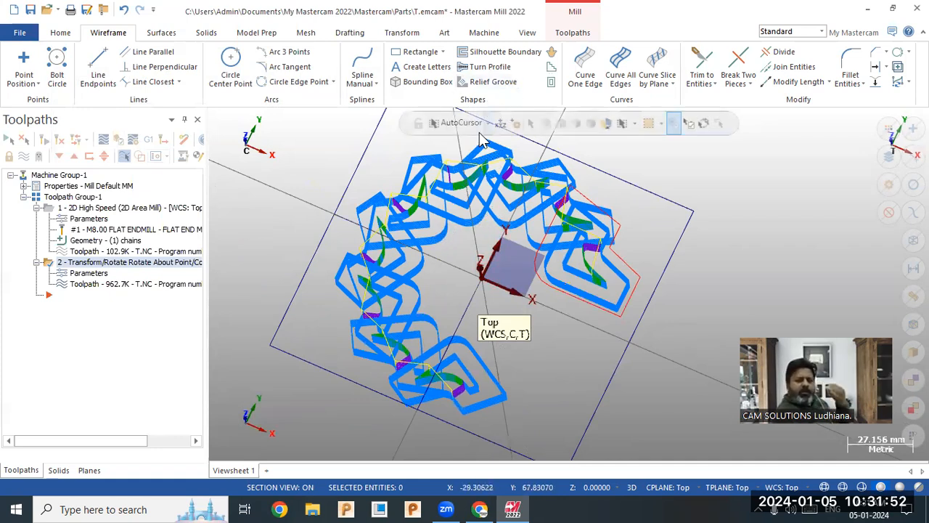
Delete the rotate transform operation and select the original 2D Area Mill operation.
right_click(141, 263)
left_click(161, 270)
left_click(487, 302)
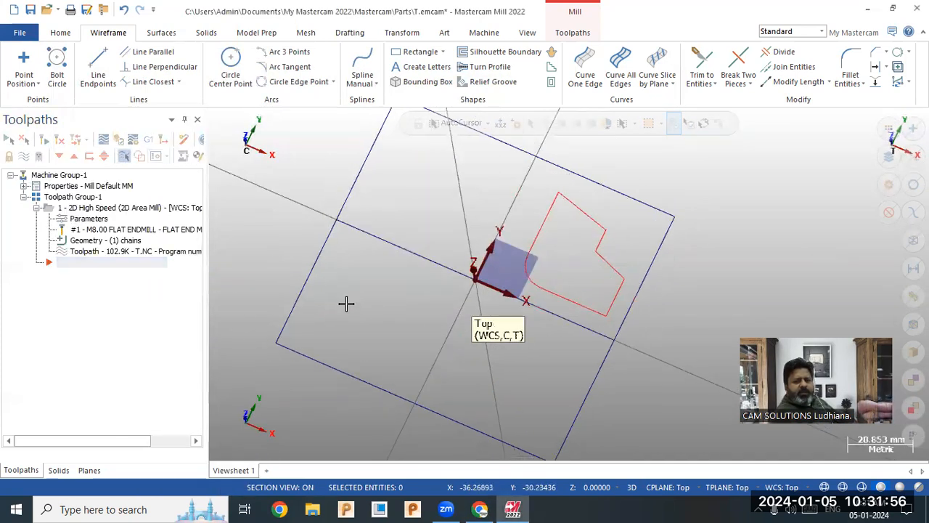
left_click(93, 208)
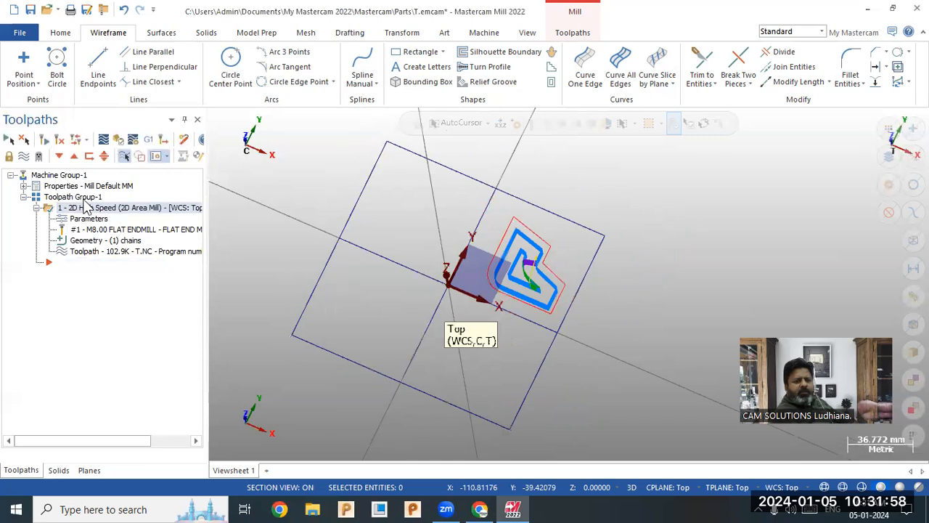
Add a transform operation for the Area Mill pocket toolpath and set its type to Translate.
middle_click_drag(508, 240, 435, 247)
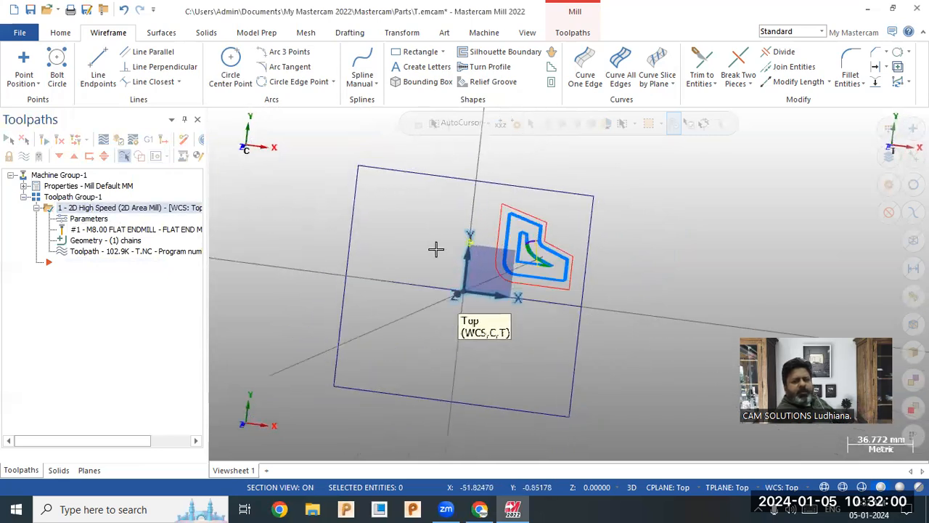
right_click(436, 247)
left_click(464, 314)
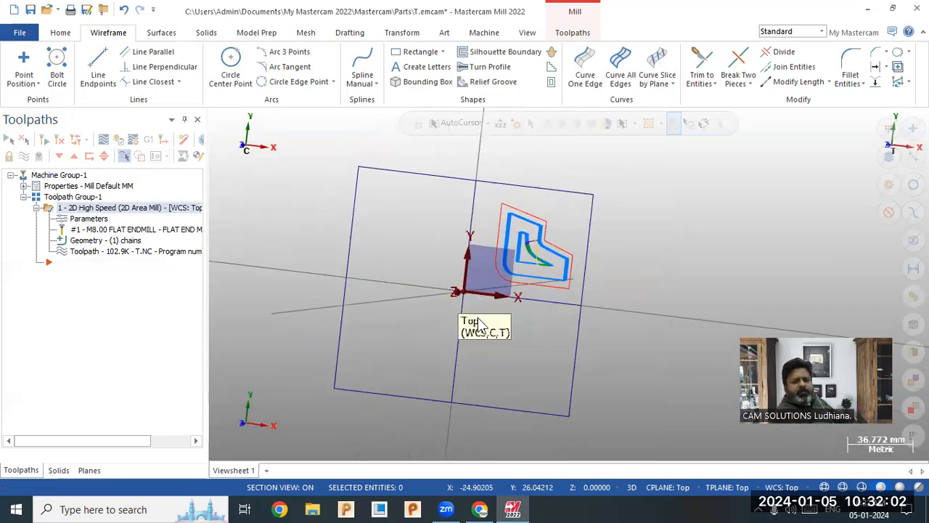
scroll(693, 226, "up", 4)
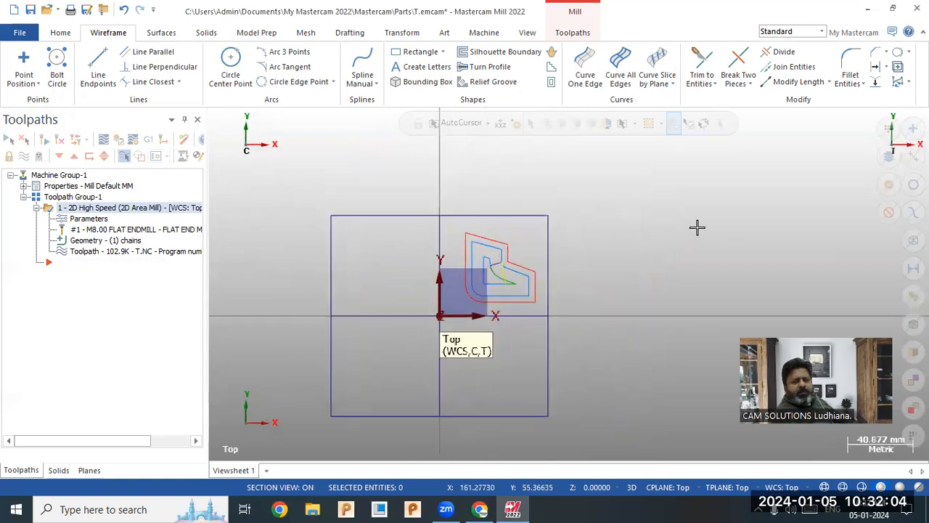
scroll(661, 302, "down", 3)
scroll(559, 299, "down", 3)
scroll(612, 236, "up", 2)
scroll(341, 262, "down", 1)
right_click(116, 210)
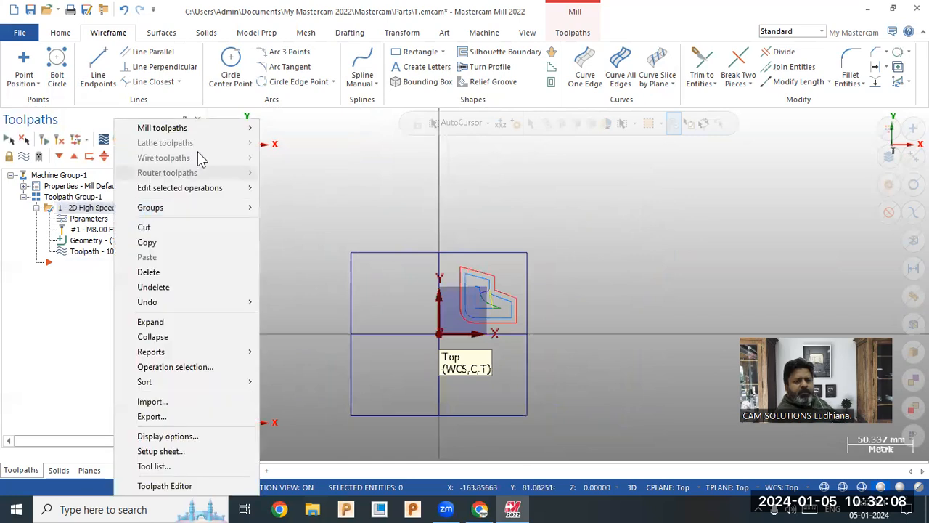
mouse_move(210, 127)
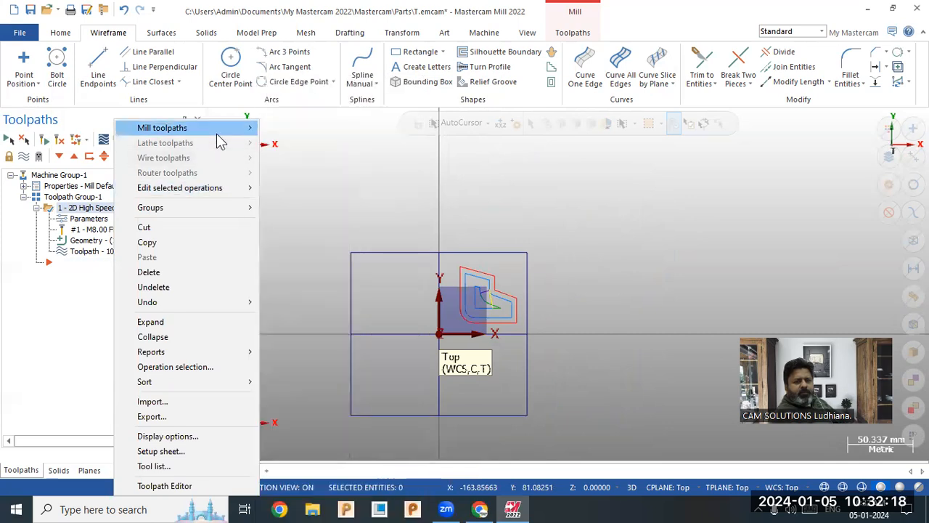
left_click(319, 420)
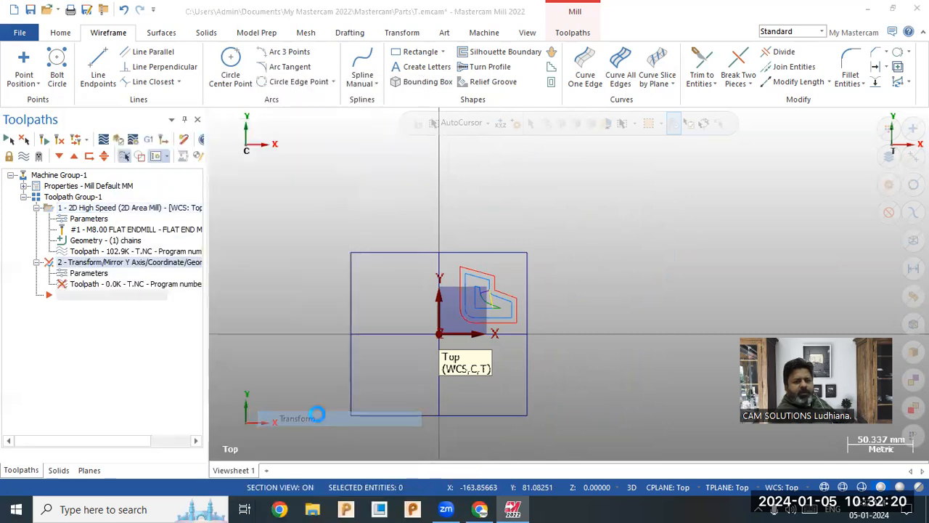
left_click(47, 97)
left_click(88, 65)
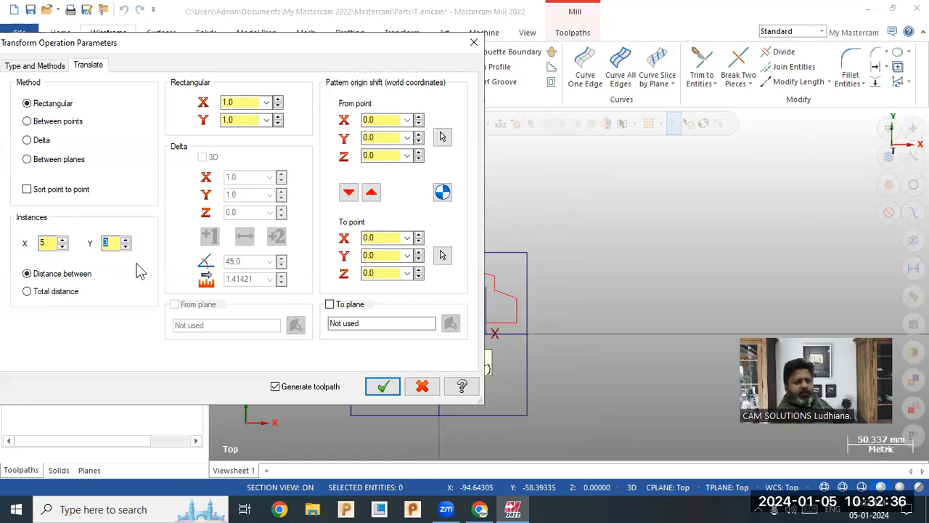
Set the spacing of the 5 by 3 rectangular translate pattern to 100 mm in X and Y, and generate its toolpath.
left_click(241, 102)
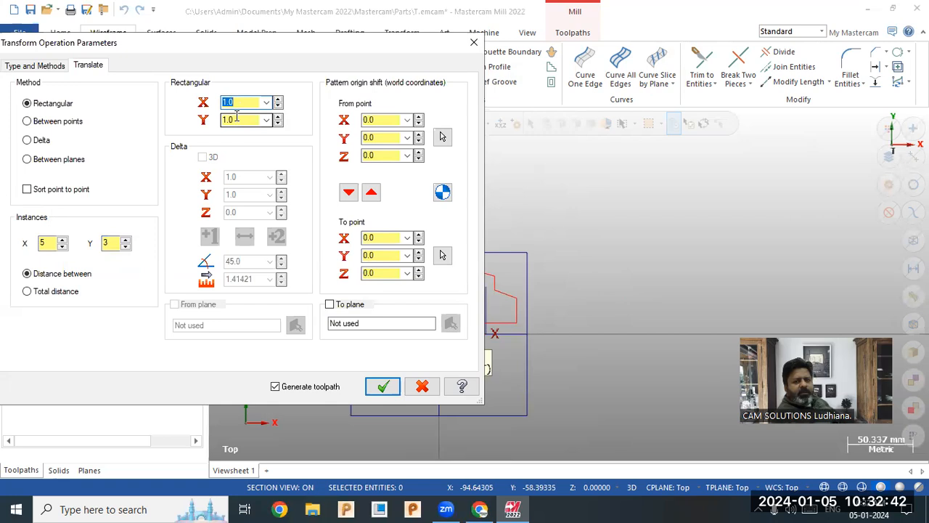
right_click(250, 108)
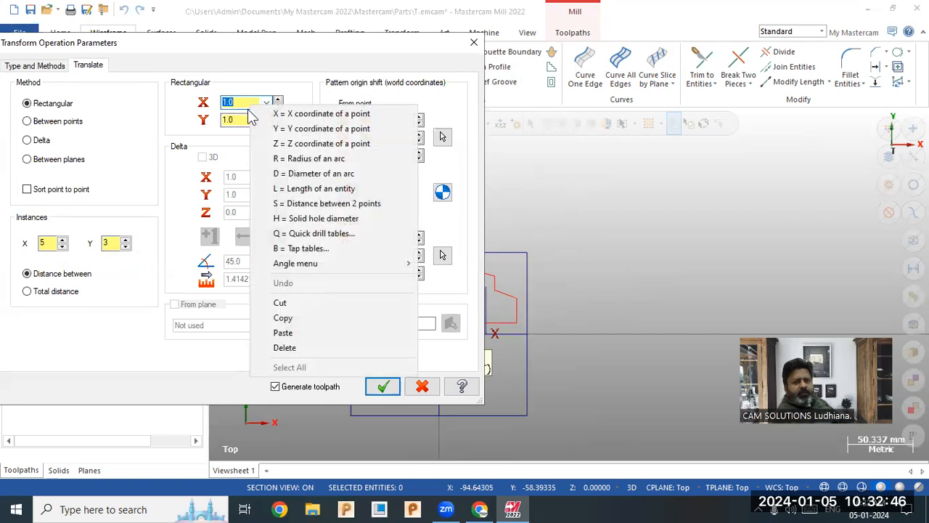
key("Escape")
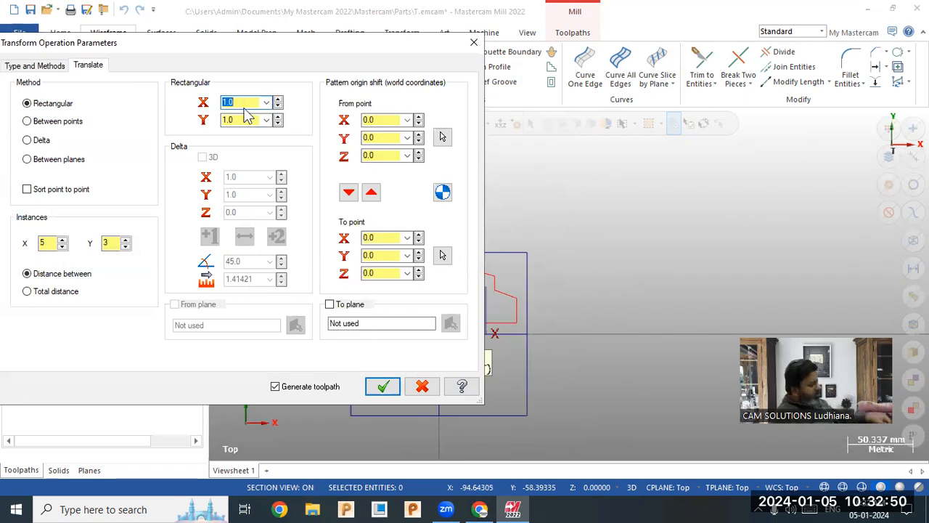
type("1")
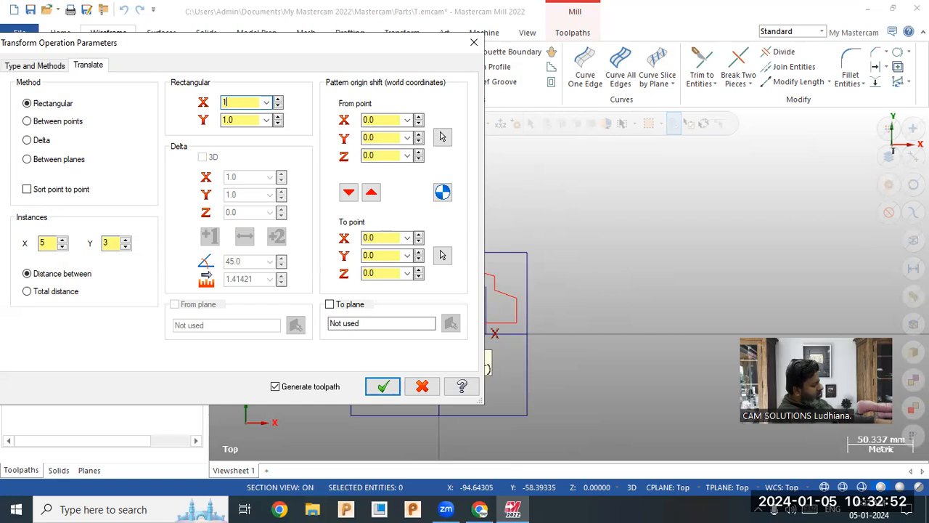
type("00")
key("Tab")
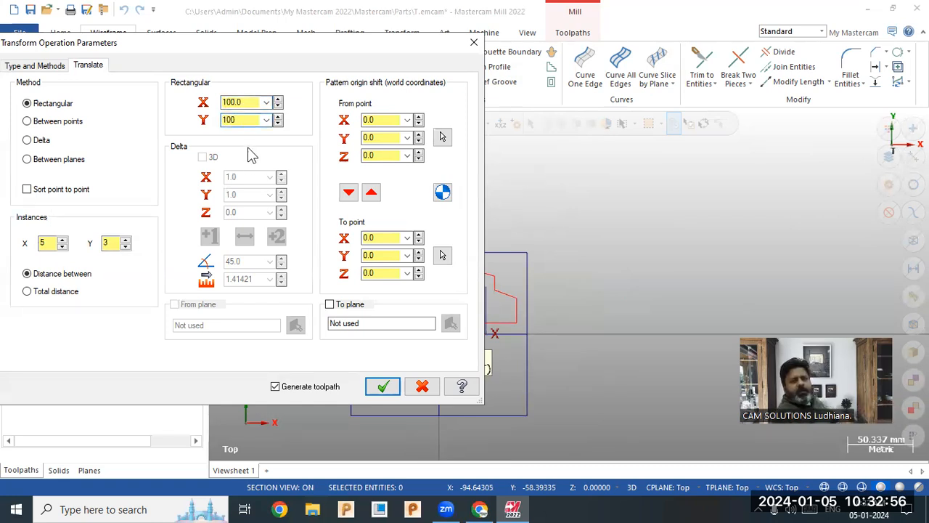
double_click(245, 103)
double_click(245, 119)
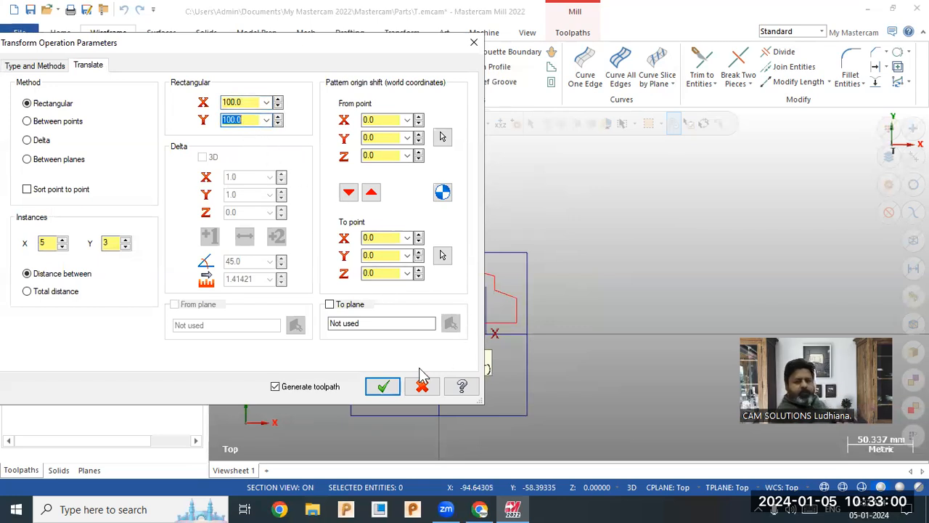
left_click(382, 386)
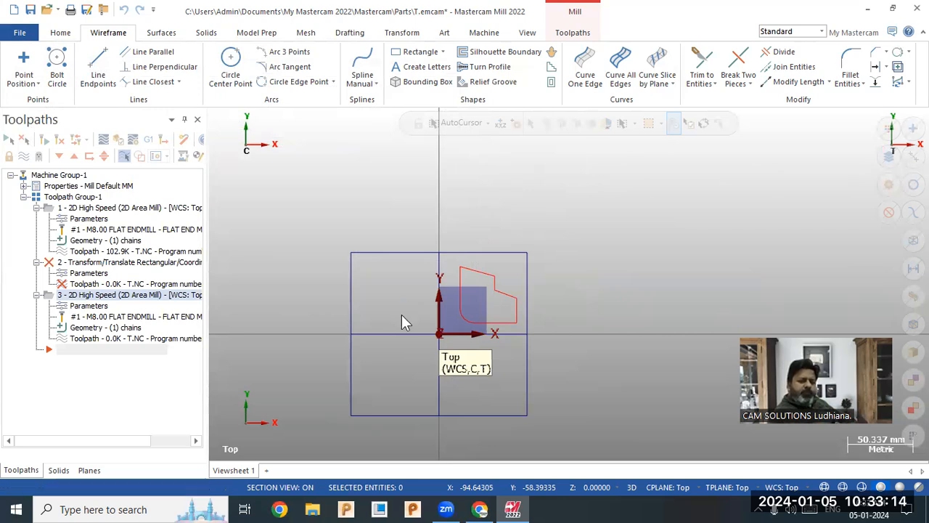
Select Toolpath Group-1 to display the source pocket toolpath together with its 5 by 3 translated pattern.
left_click(89, 200)
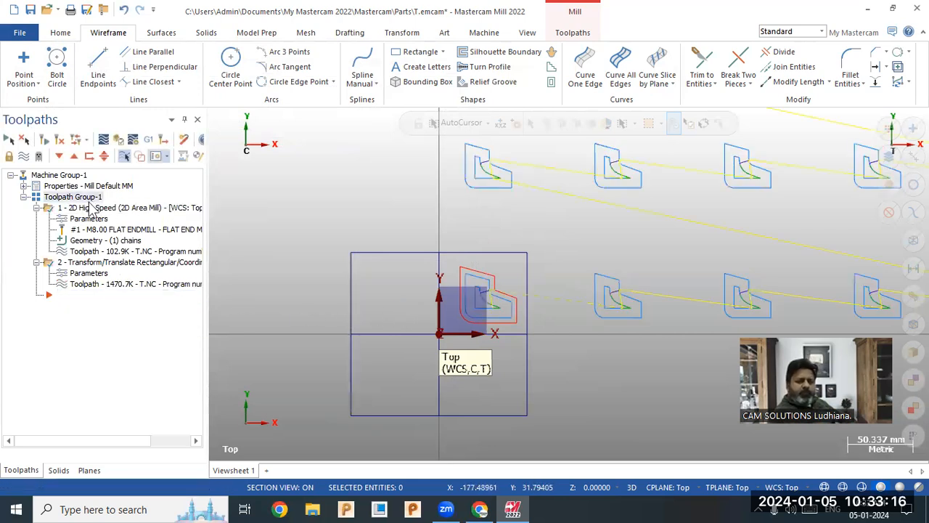
scroll(307, 288, "down", 3)
scroll(475, 234, "up", 1)
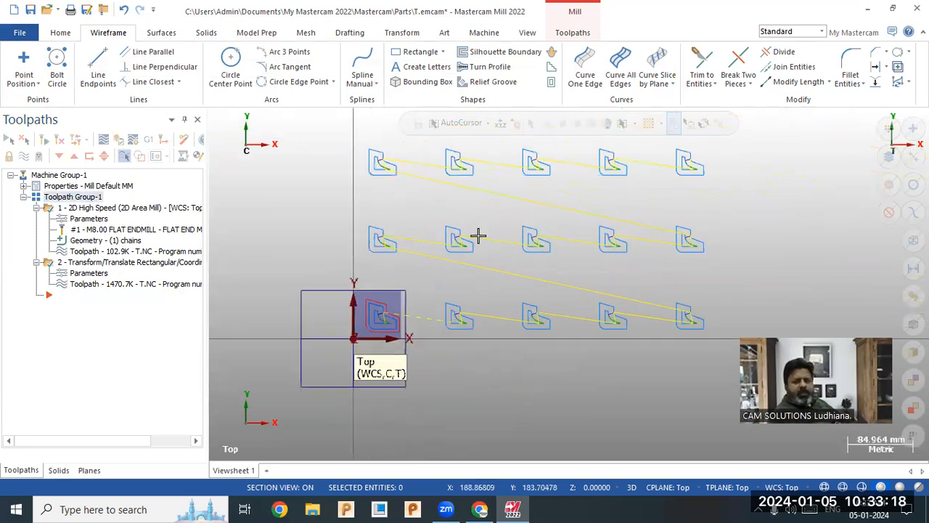
scroll(445, 324, "up", 2)
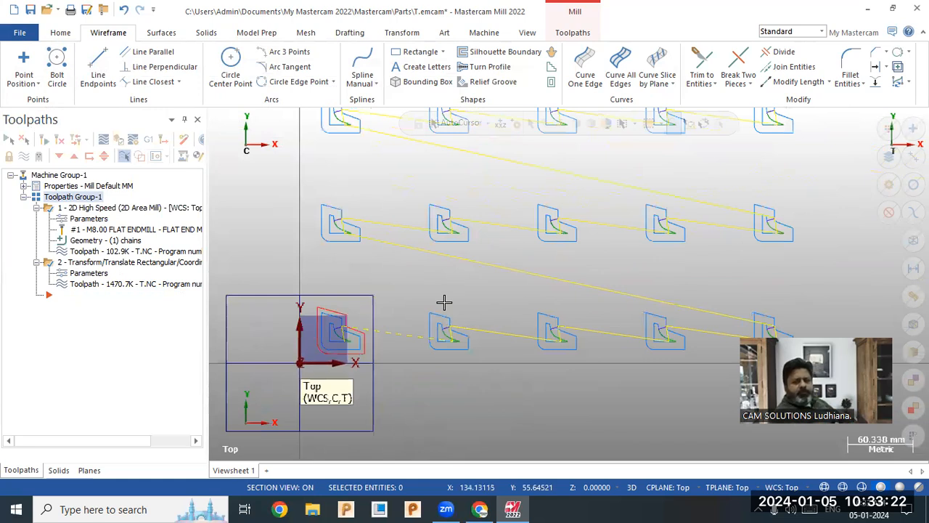
Set the X spacing of the rectangular translate pattern to 60 mm and regenerate the toolpath.
left_click(86, 280)
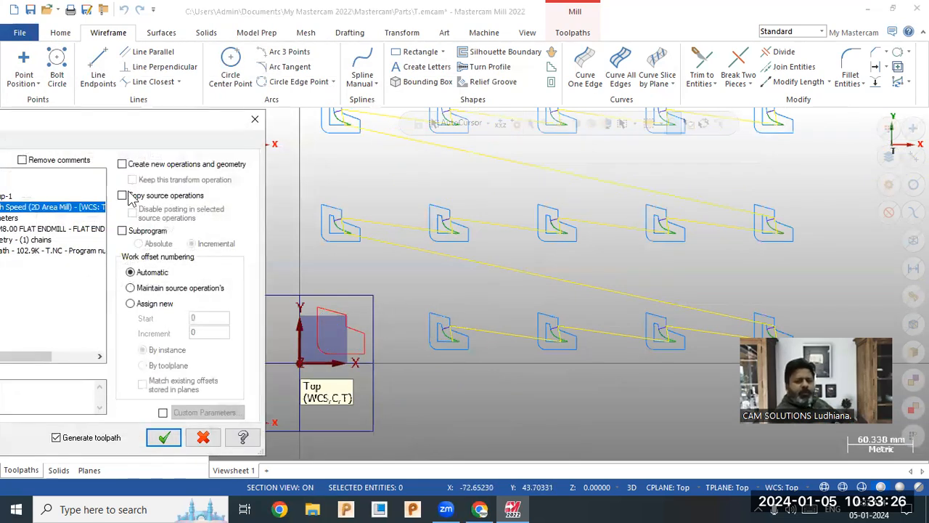
left_click(124, 128)
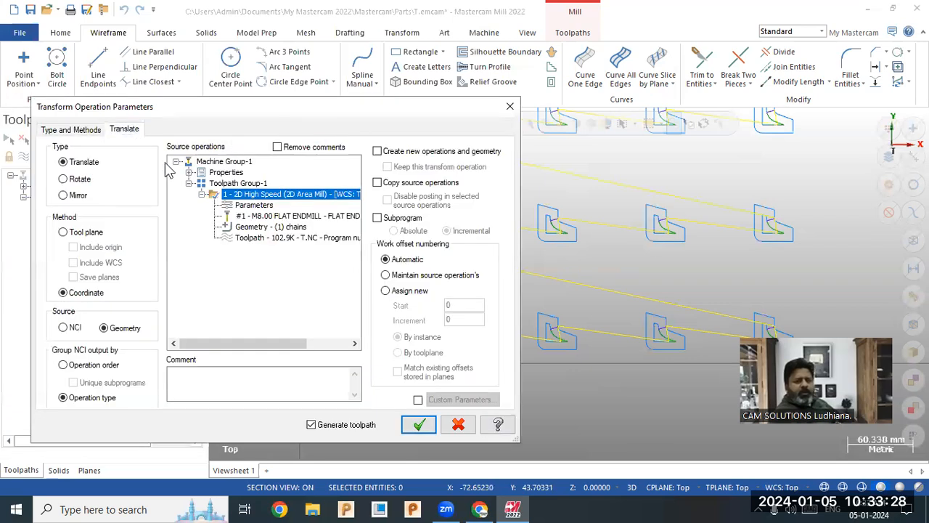
left_click_drag(282, 167, 193, 173)
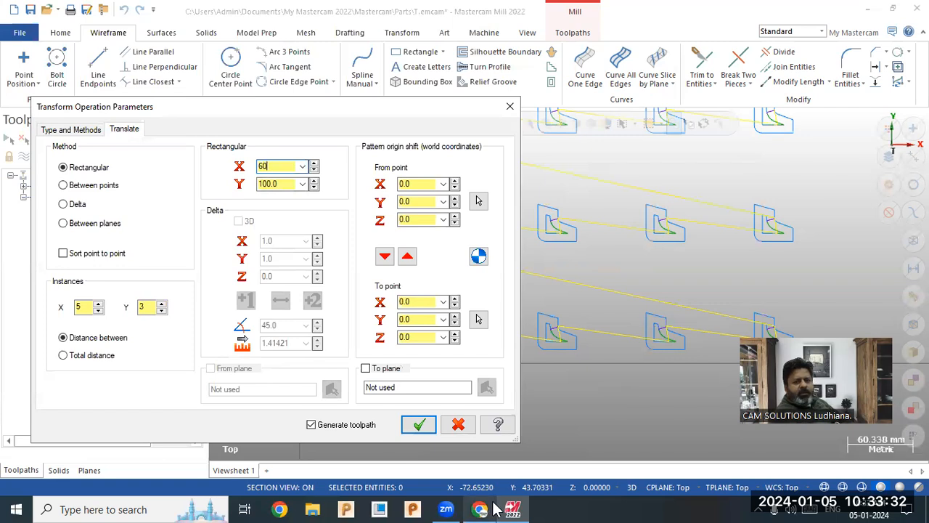
left_click(428, 426)
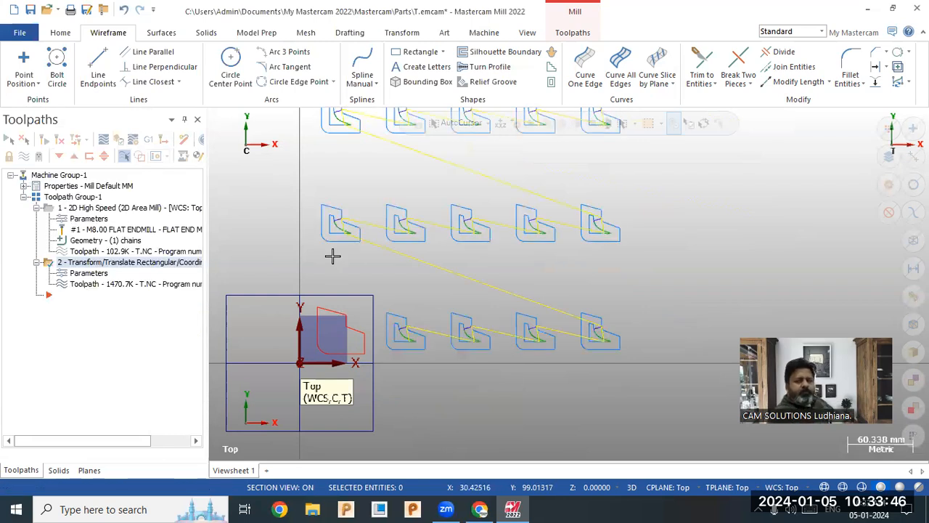
Shift the translate pattern's origin 100 mm in X through its To point and regenerate the toolpath.
scroll(409, 328, "down", 3)
scroll(471, 217, "up", 2)
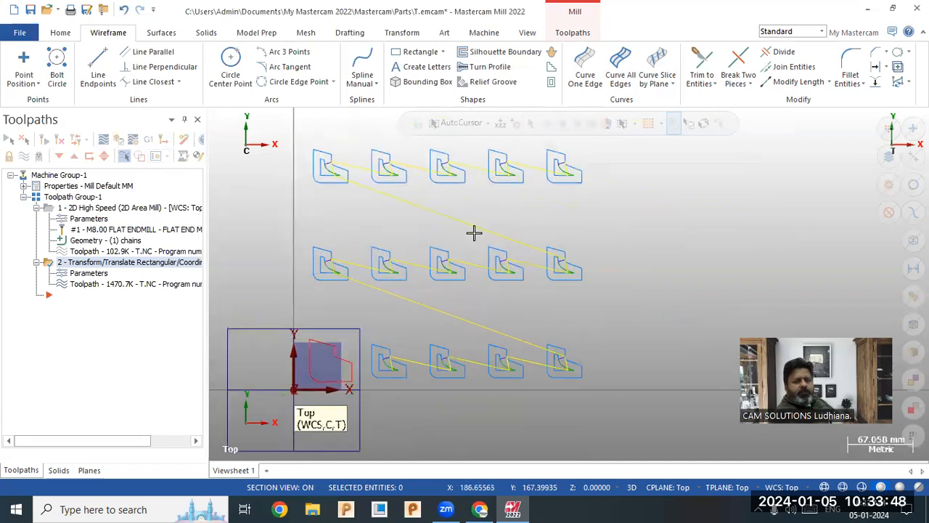
left_click(93, 274)
left_click(129, 132)
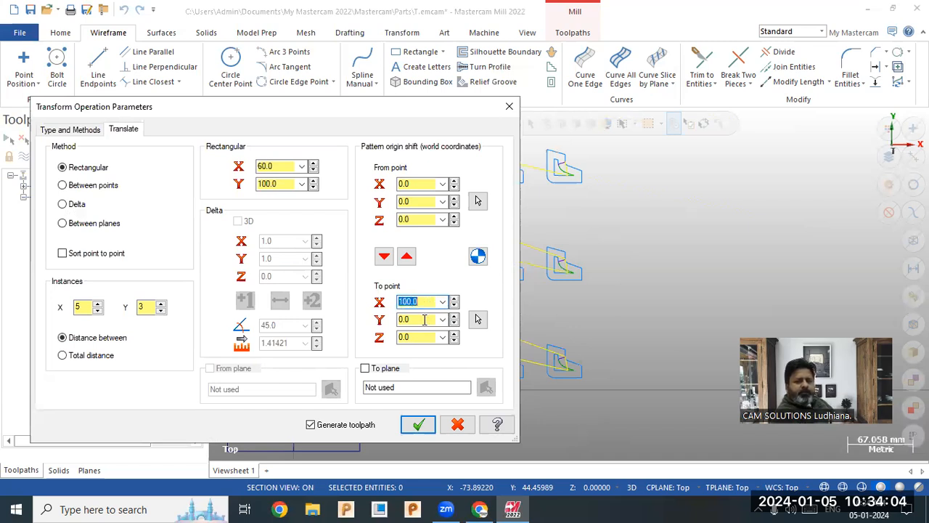
left_click(418, 424)
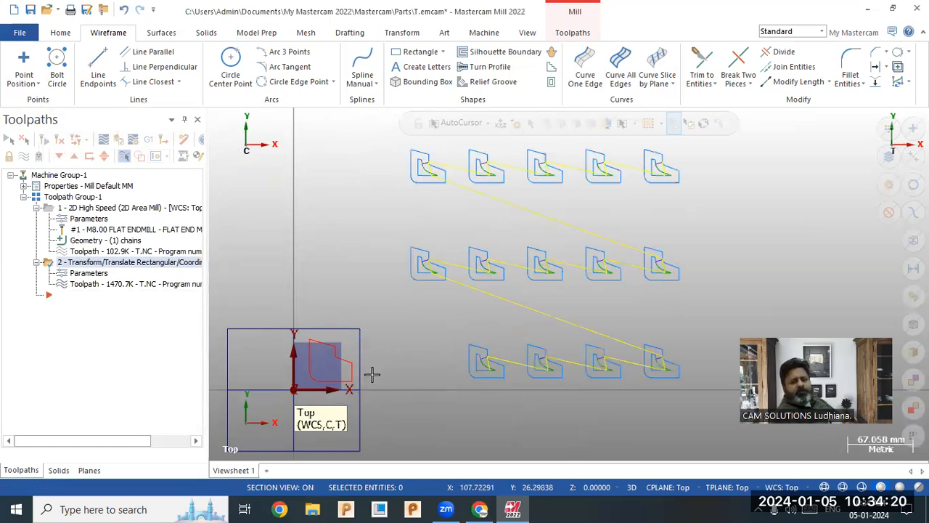
Set the Y value of the pattern origin shift's To point to 100 mm and regenerate the toolpath.
scroll(376, 373, "down", 1)
scroll(375, 372, "up", 1)
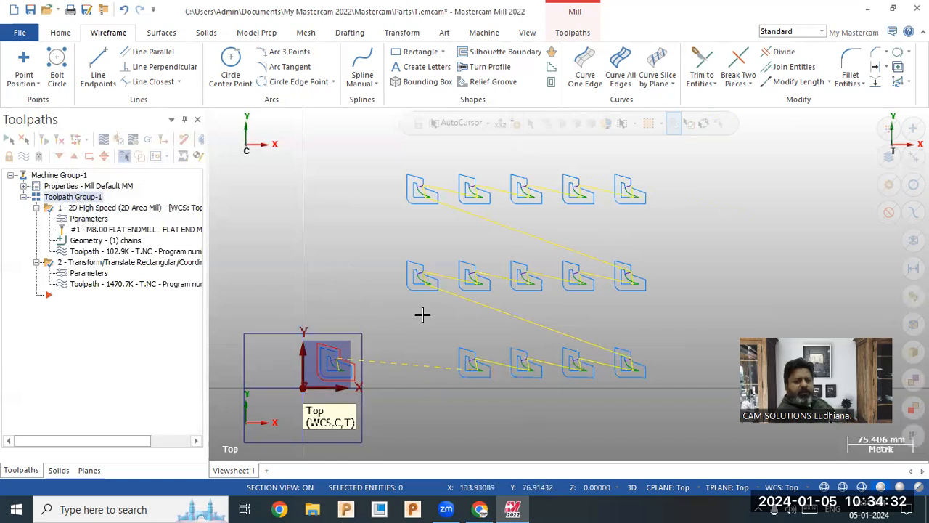
left_click(88, 273)
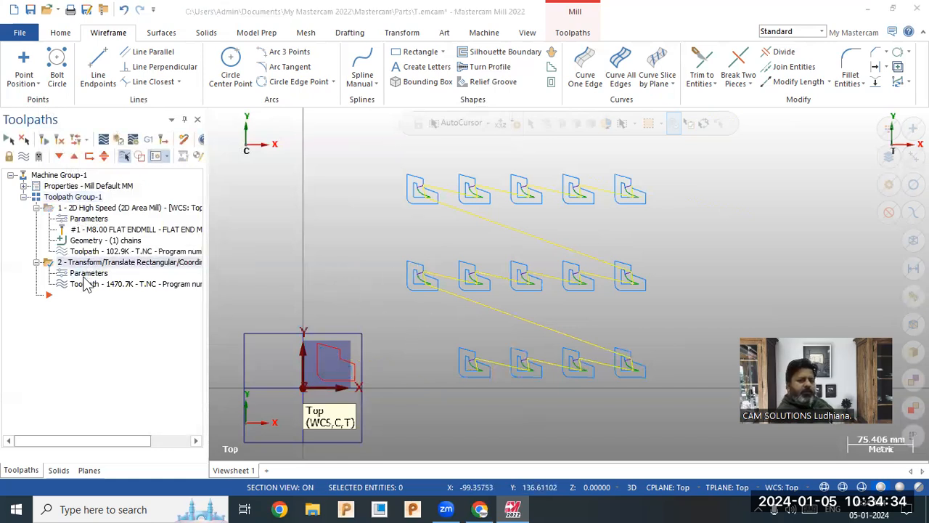
left_click(128, 135)
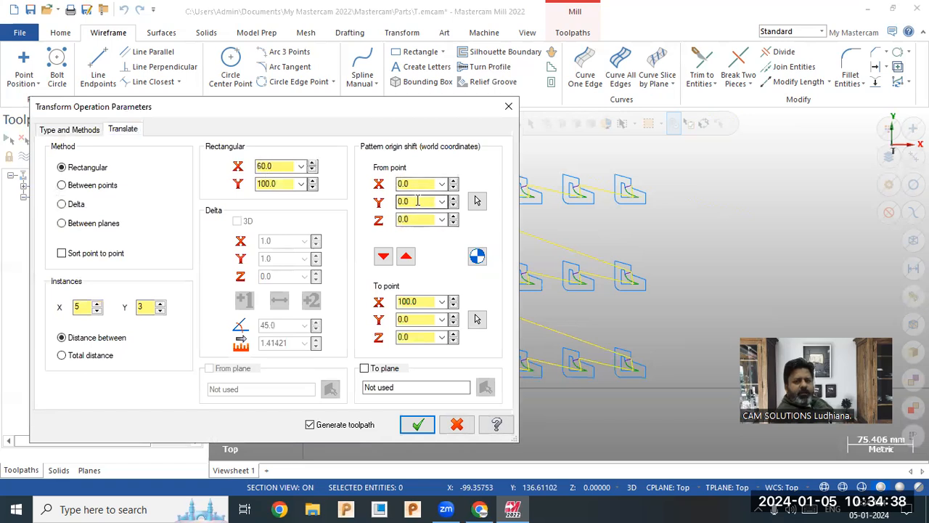
left_click(415, 320)
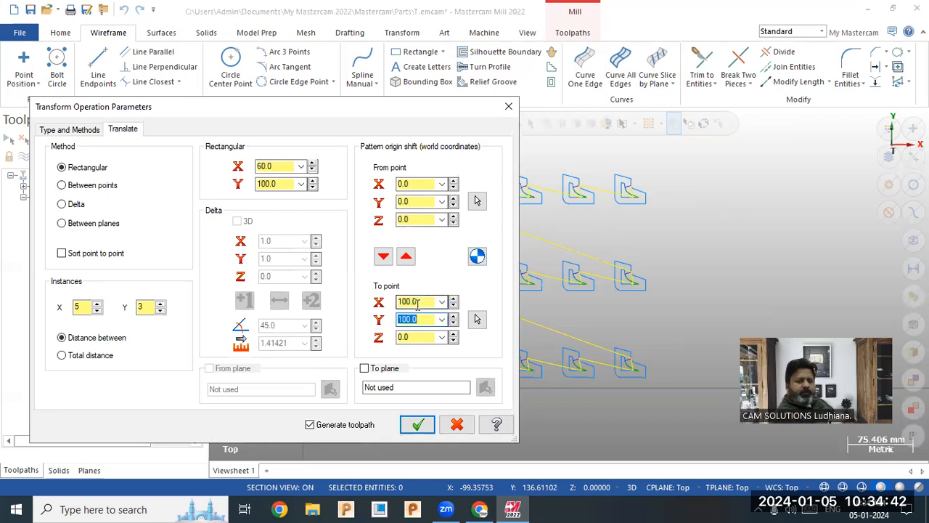
left_click(418, 425)
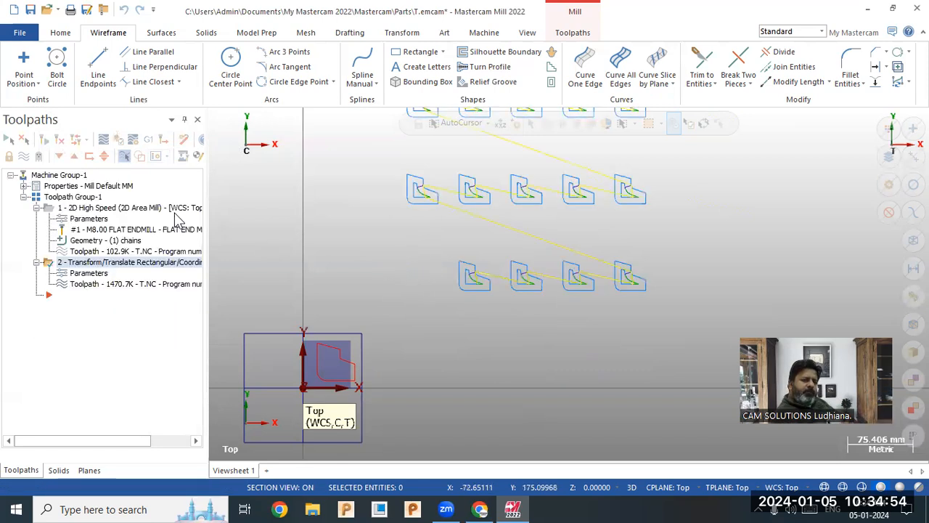
Reset the To point of the pattern origin shift by picking the WCS origin in the graphics area.
scroll(616, 348, "down", 3)
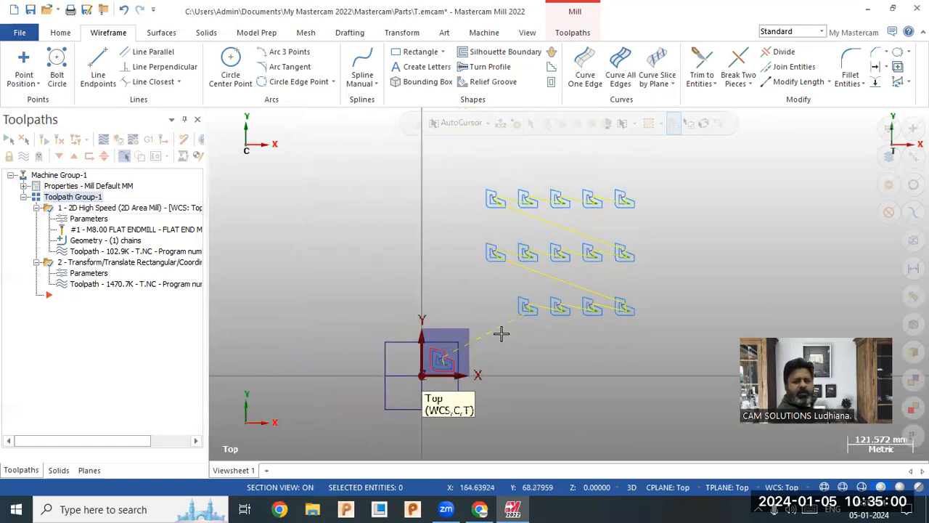
scroll(599, 241, "up", 1)
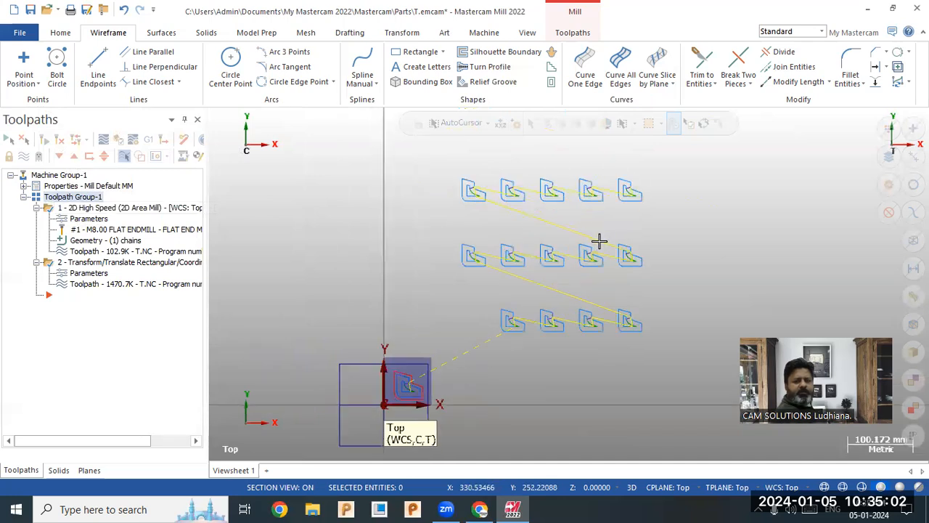
scroll(589, 289, "up", 1)
left_click(83, 273)
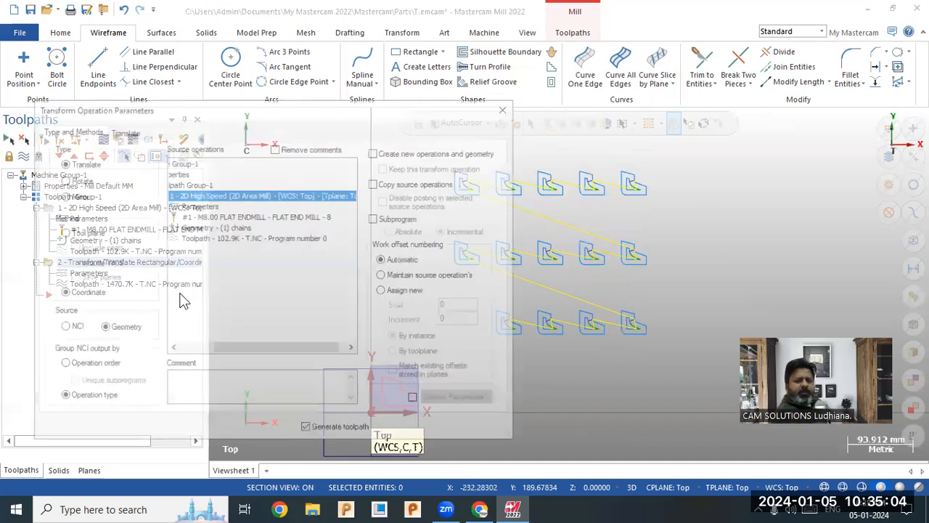
double_click(415, 301)
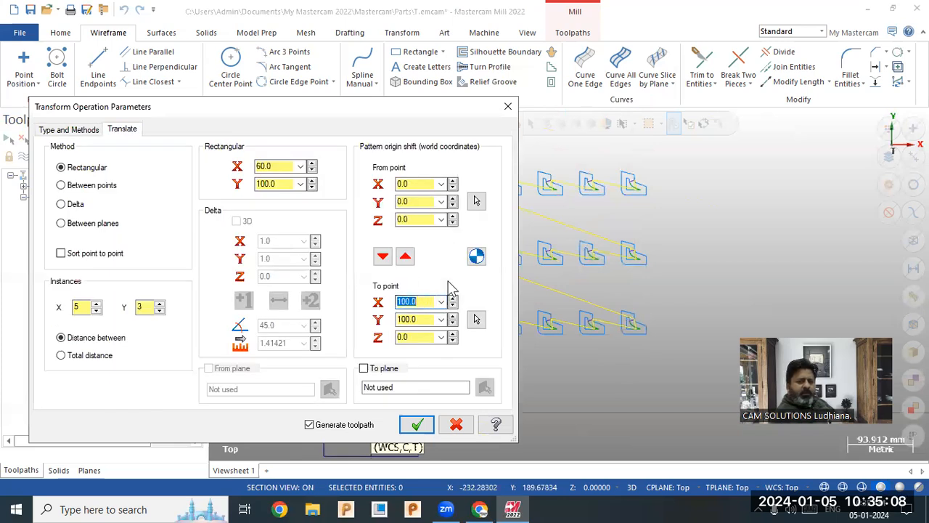
left_click(476, 319)
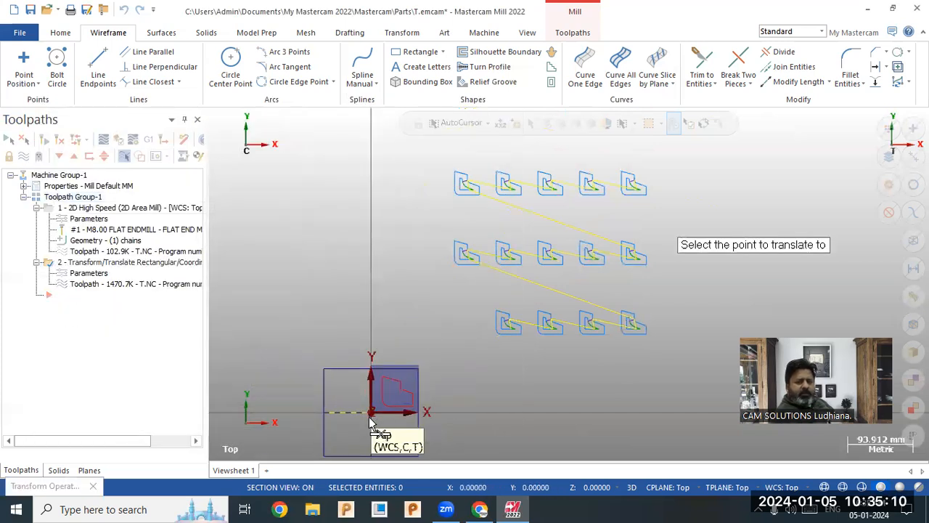
left_click(370, 421)
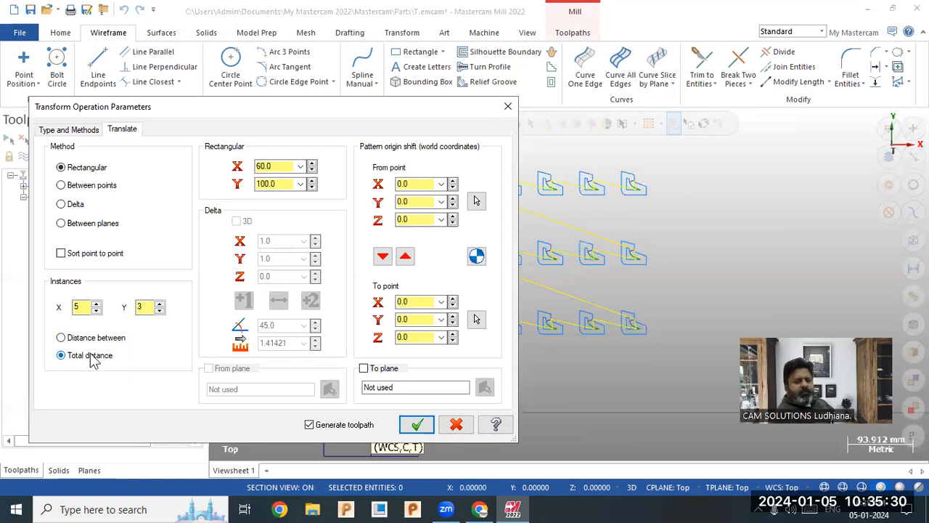
Switch the instances to total distance, set 500 mm in X and Y, and regenerate the translate toolpath.
double_click(263, 166)
type("500")
double_click(285, 185)
type("5")
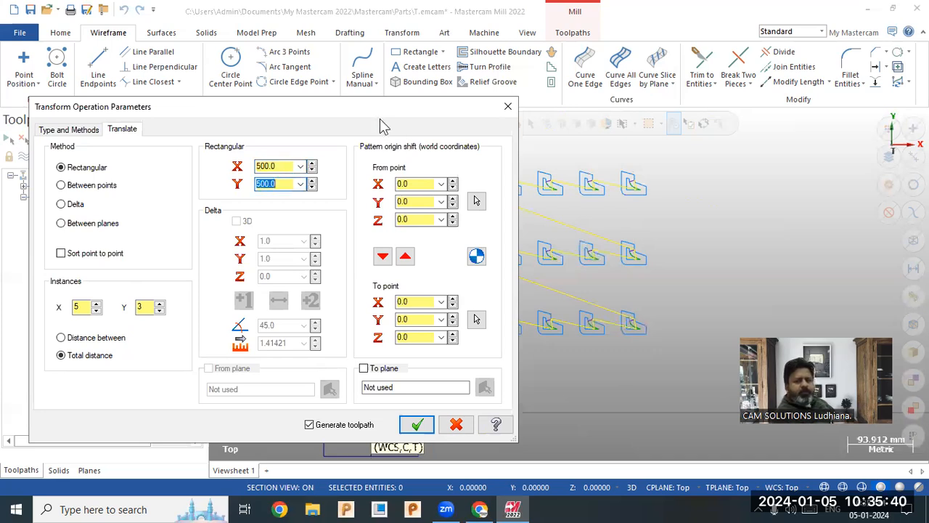
left_click(418, 423)
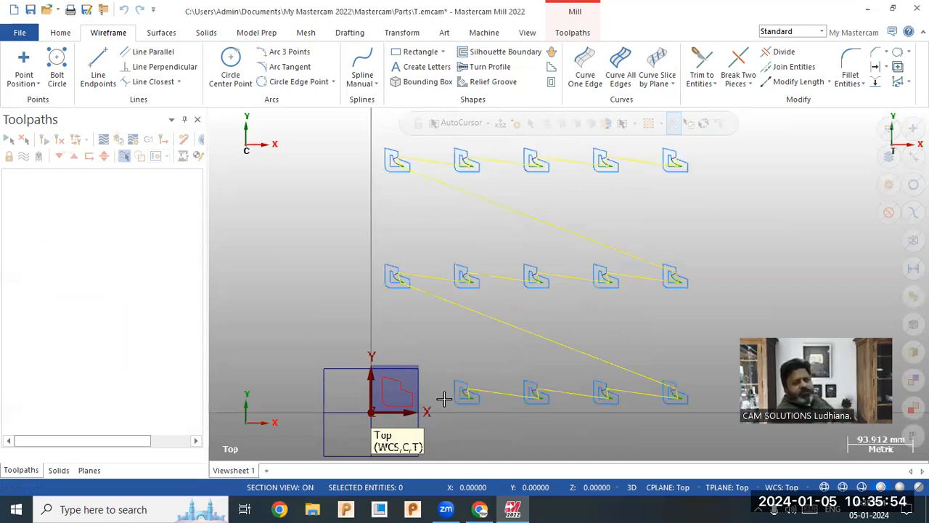
Set the total distance of the rectangular translate pattern to 50 mm in X and Y and regenerate the toolpath.
scroll(463, 366, "down", 3)
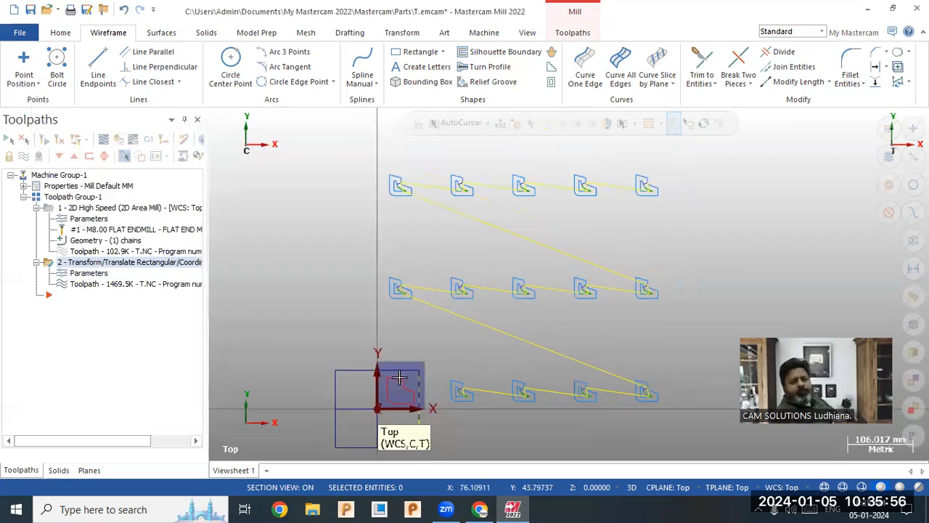
scroll(441, 388, "up", 2)
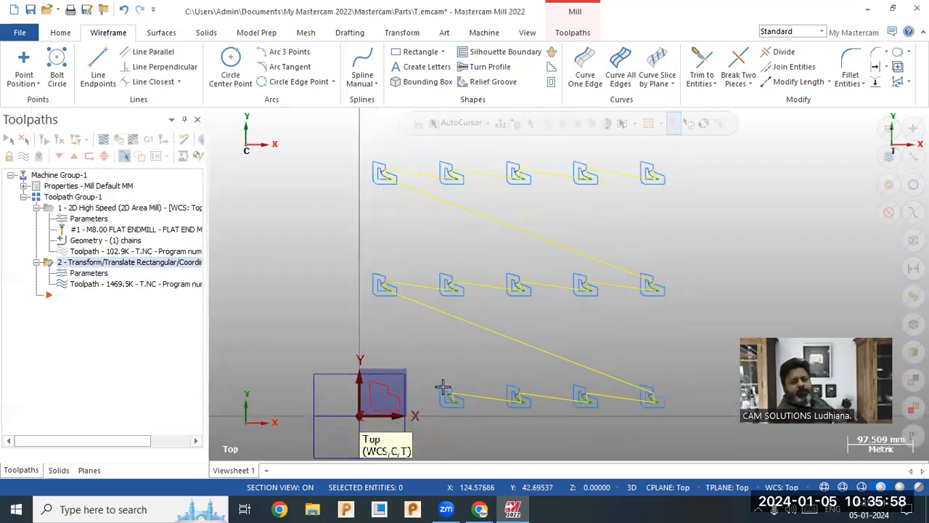
left_click(90, 275)
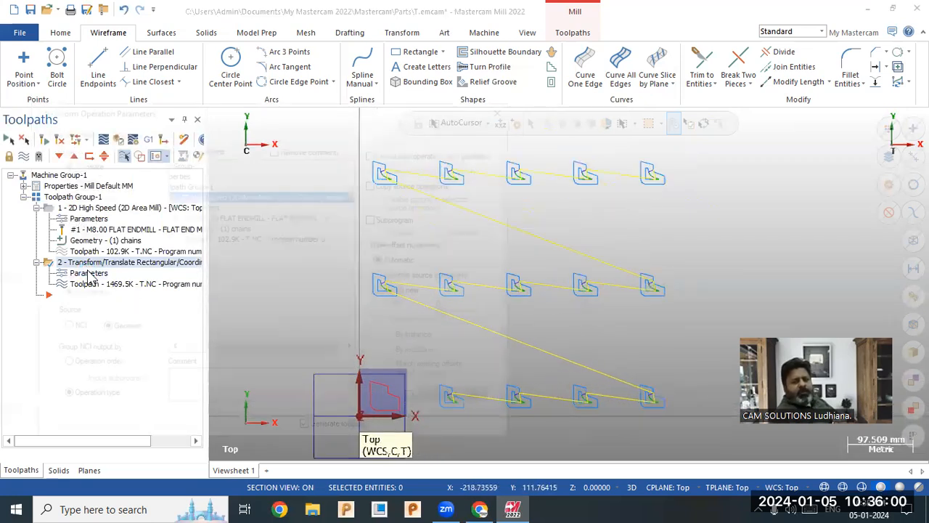
left_click(124, 133)
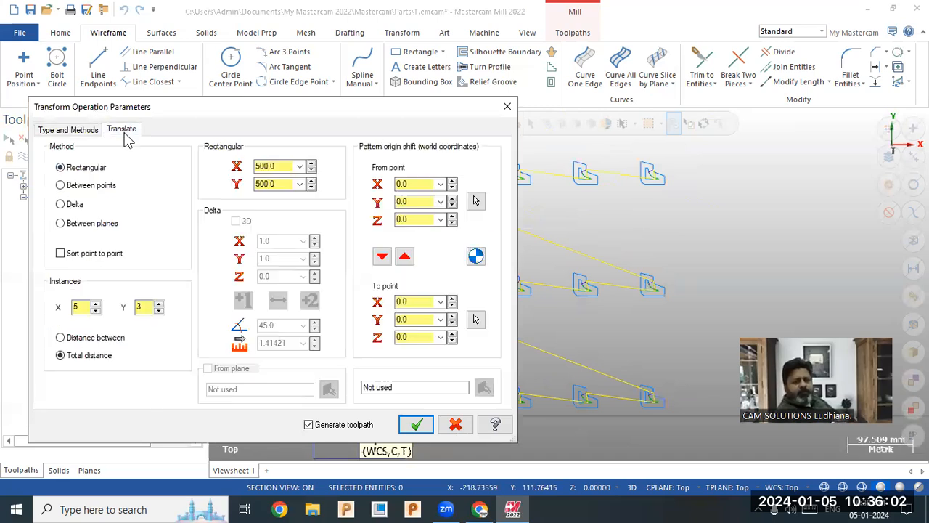
double_click(275, 183)
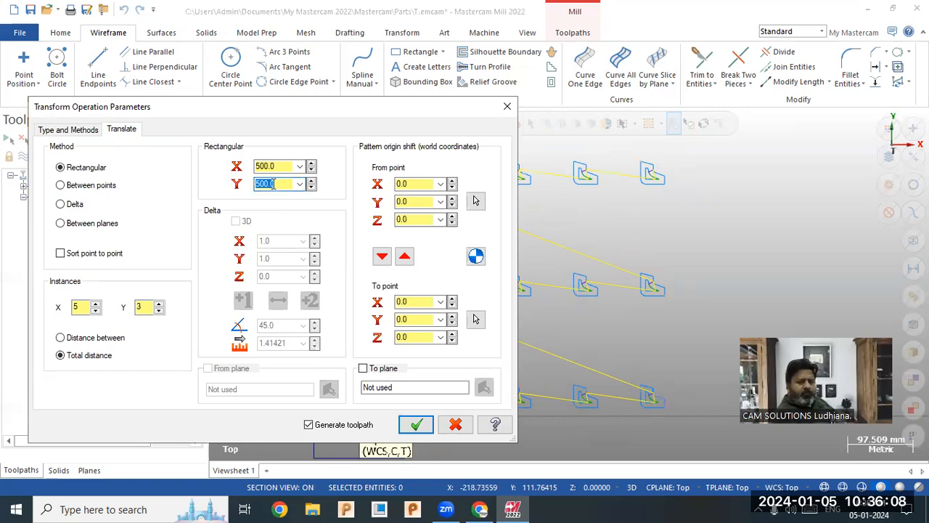
type("50")
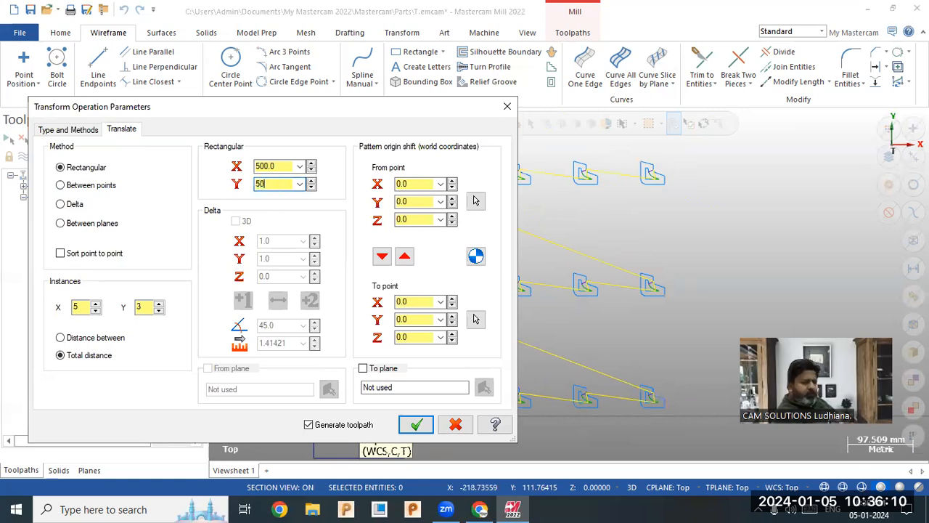
double_click(274, 165)
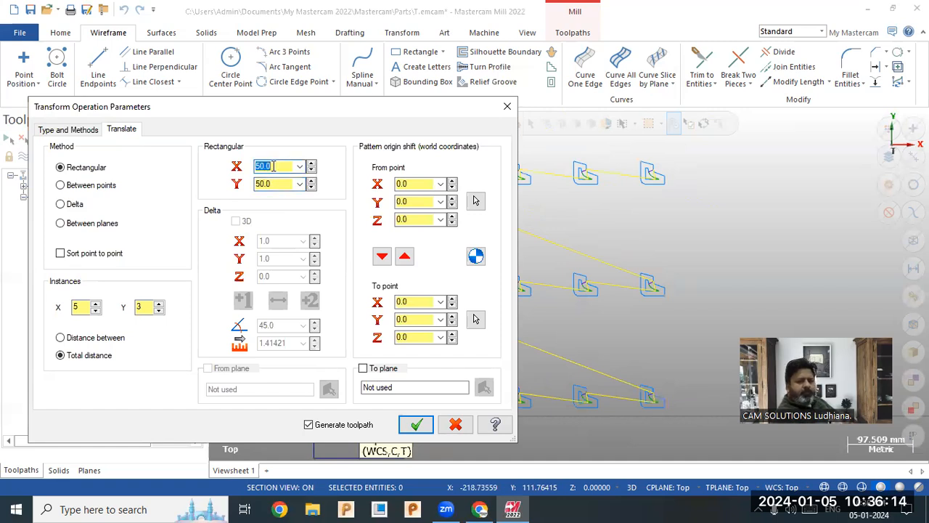
left_click(408, 424)
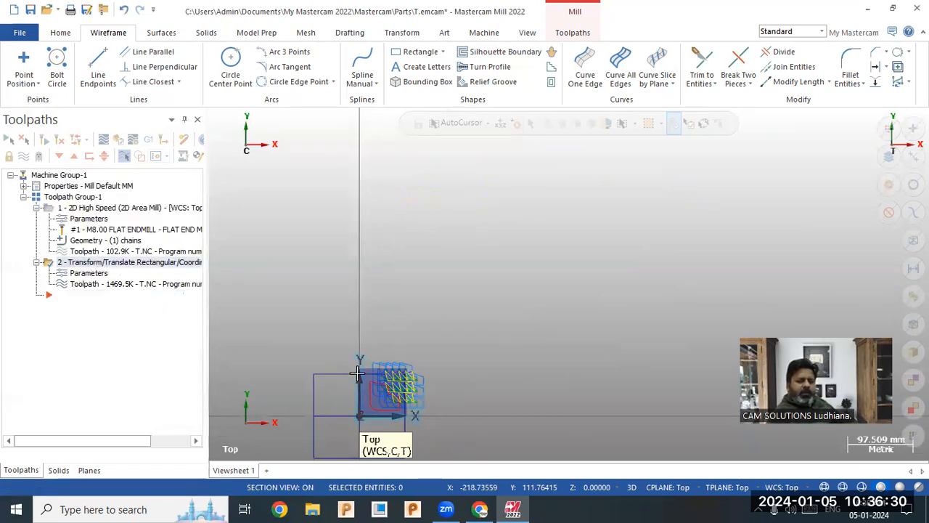
Examine the spacing of the 5 by 3 pocket toolpath copies relative to the source pocket near the origin.
scroll(471, 358, "up", 1)
scroll(346, 434, "up", 5)
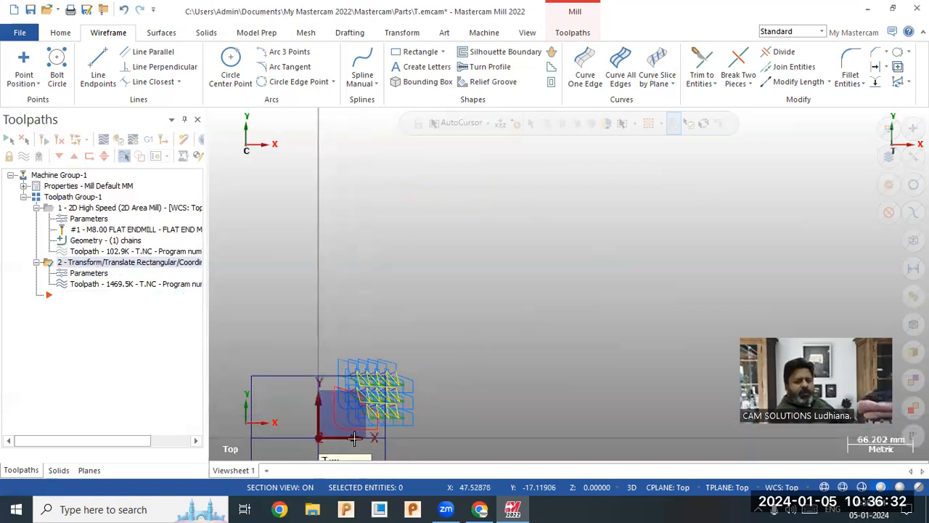
scroll(346, 434, "up", 2)
scroll(439, 271, "down", 1)
scroll(477, 290, "up", 1)
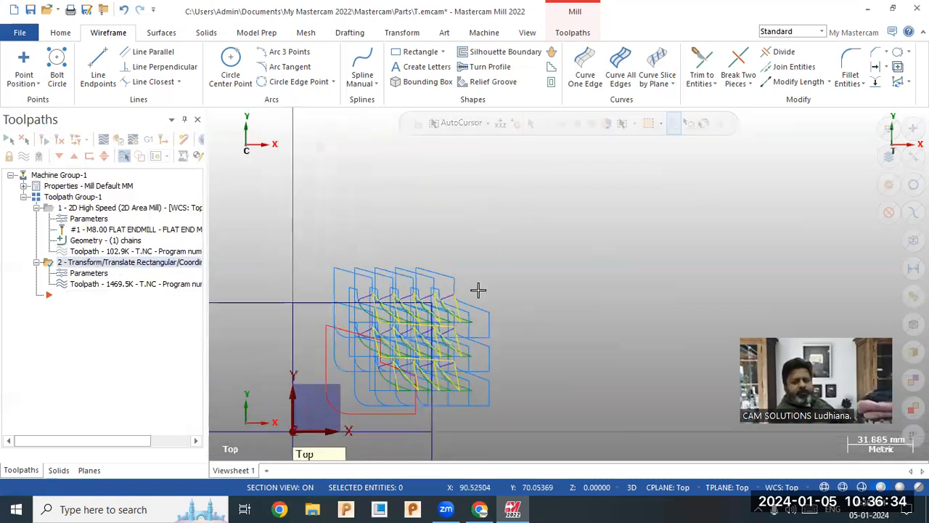
scroll(487, 267, "down", 1)
scroll(443, 344, "up", 1)
scroll(417, 390, "up", 1)
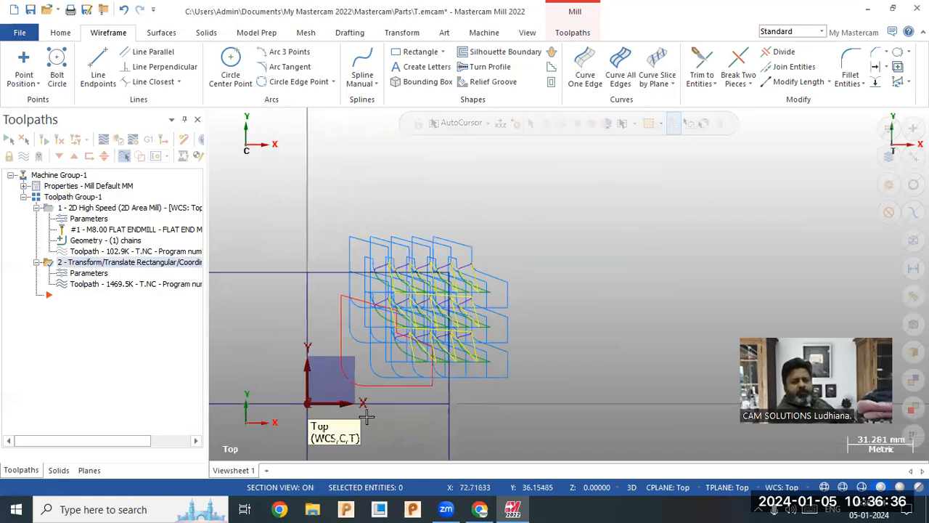
scroll(352, 412, "up", 2)
scroll(357, 412, "up", 1)
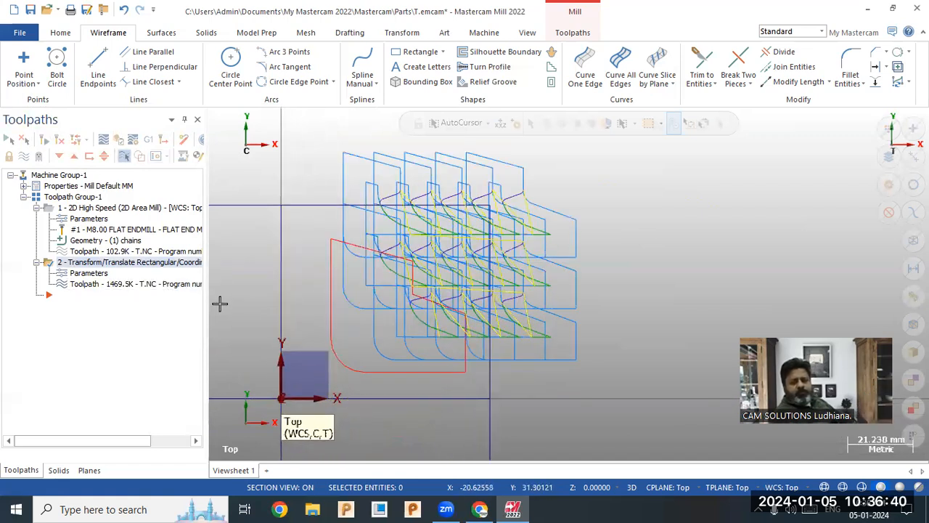
Analyze the line properties of the upper horizontal edge of the rectangle around the source pocket.
scroll(481, 207, "down", 1)
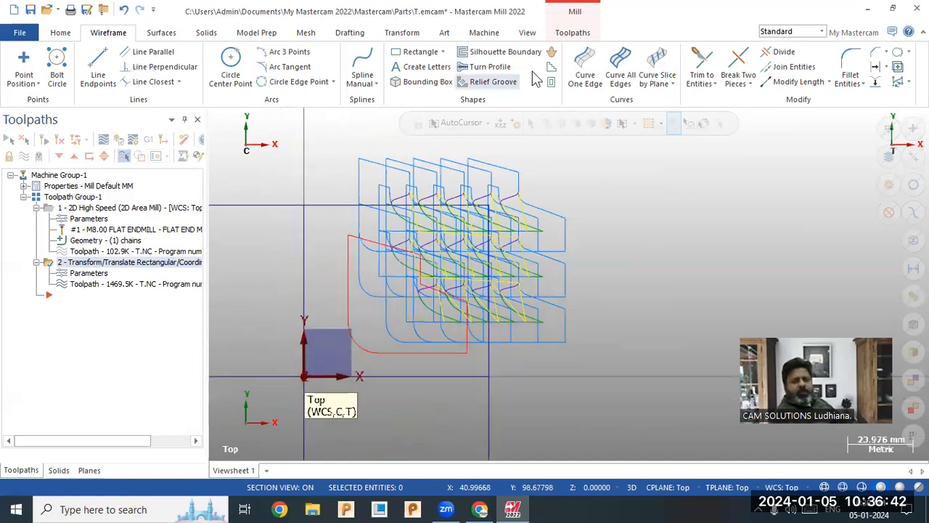
left_click(58, 35)
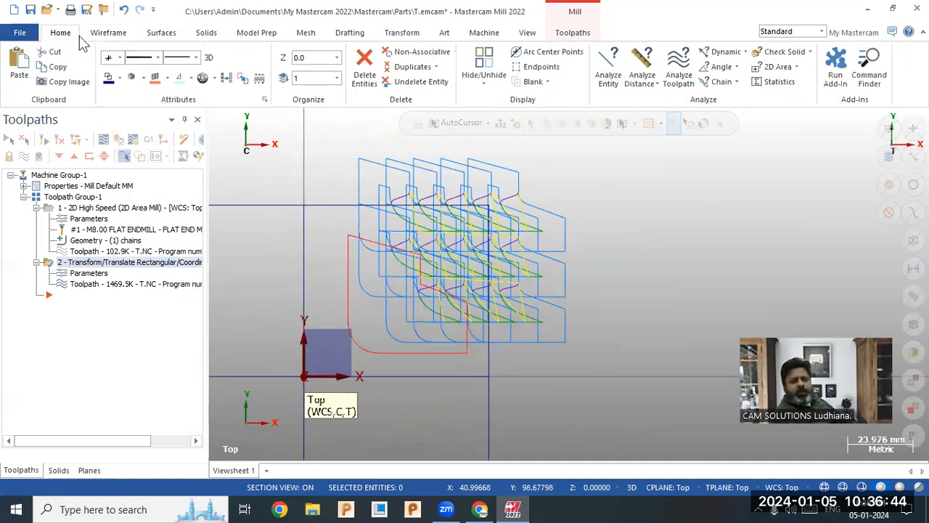
left_click(615, 64)
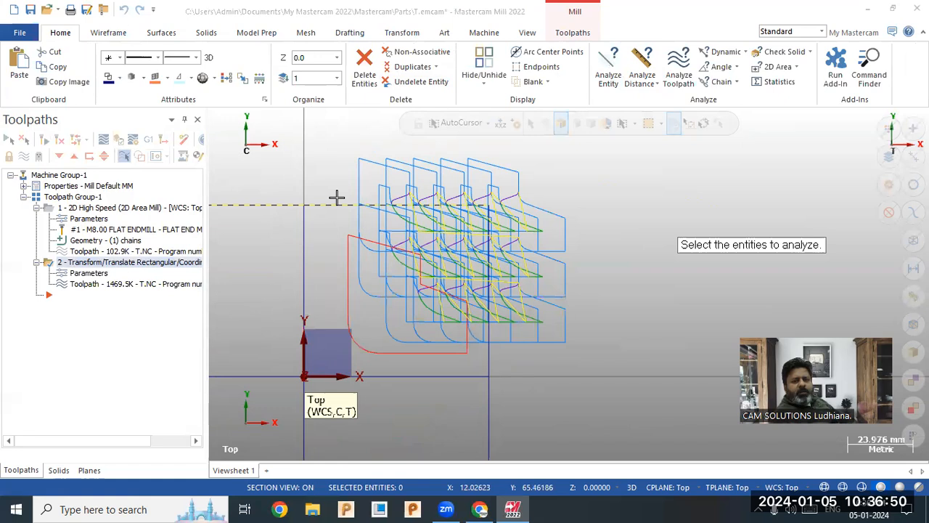
left_click(336, 199)
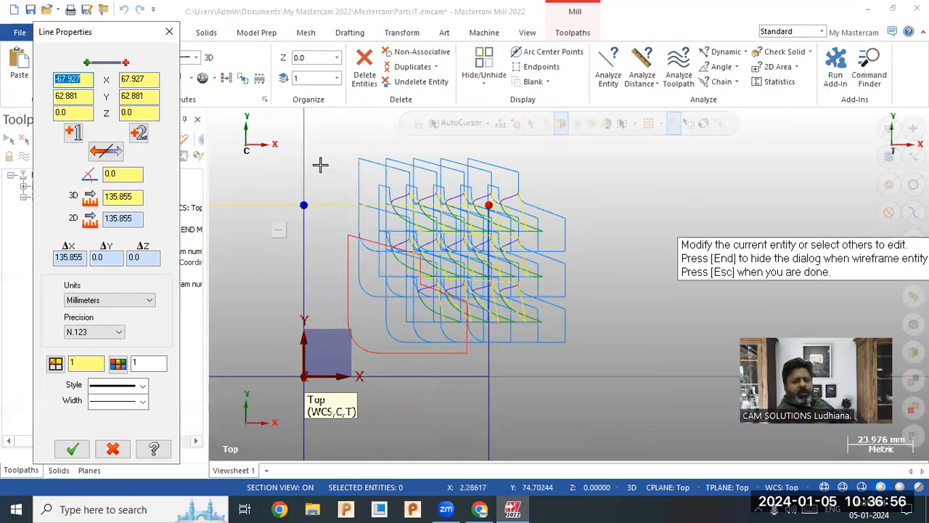
left_click(113, 449)
Set the total distance of the rectangular translate pattern to 100 mm in X and Y and regenerate the toolpath.
left_click(76, 274)
left_click(118, 134)
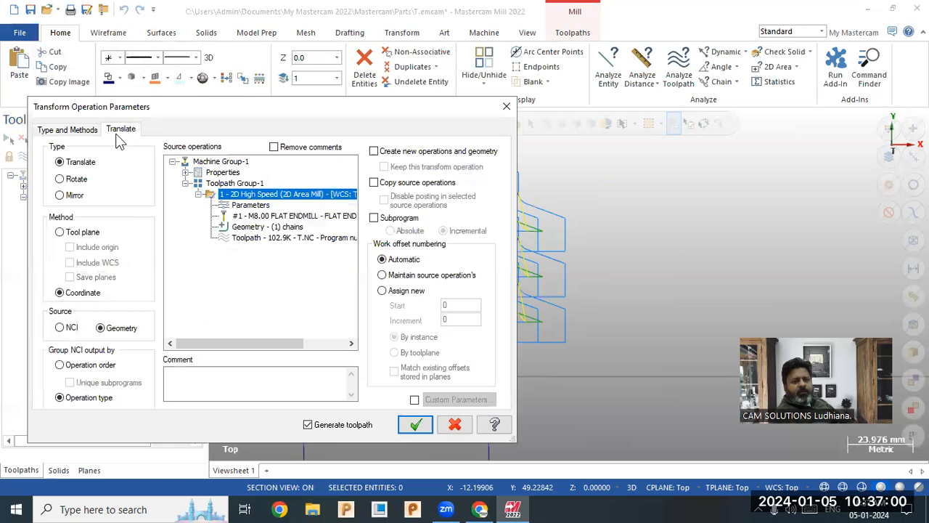
double_click(283, 167)
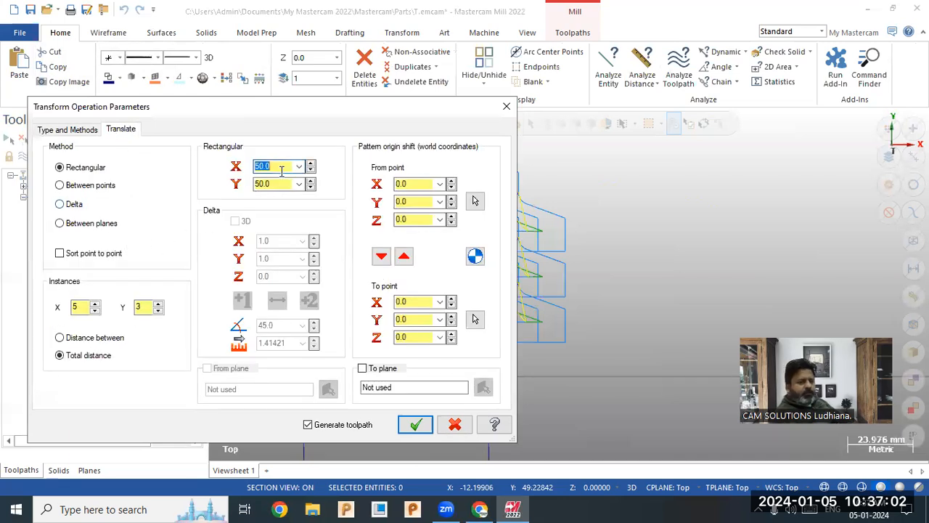
type("100")
key("Tab")
type("1")
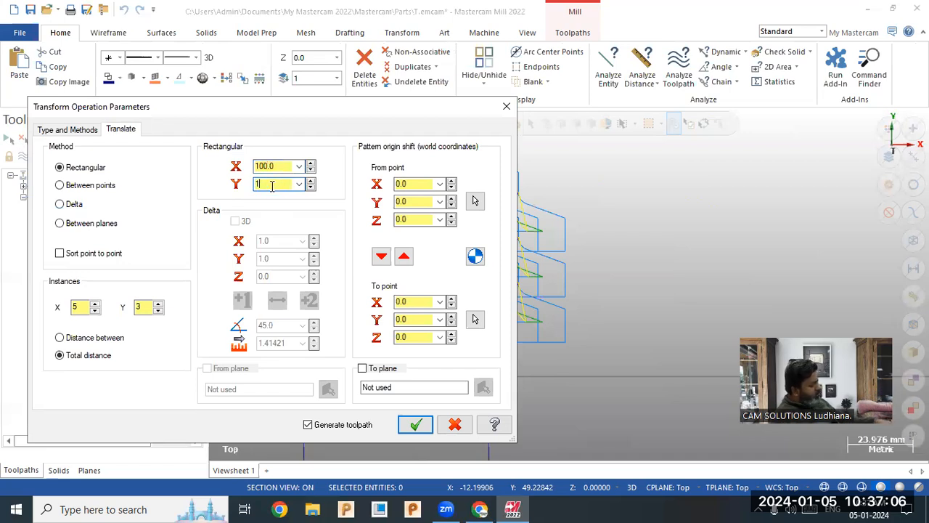
type("00")
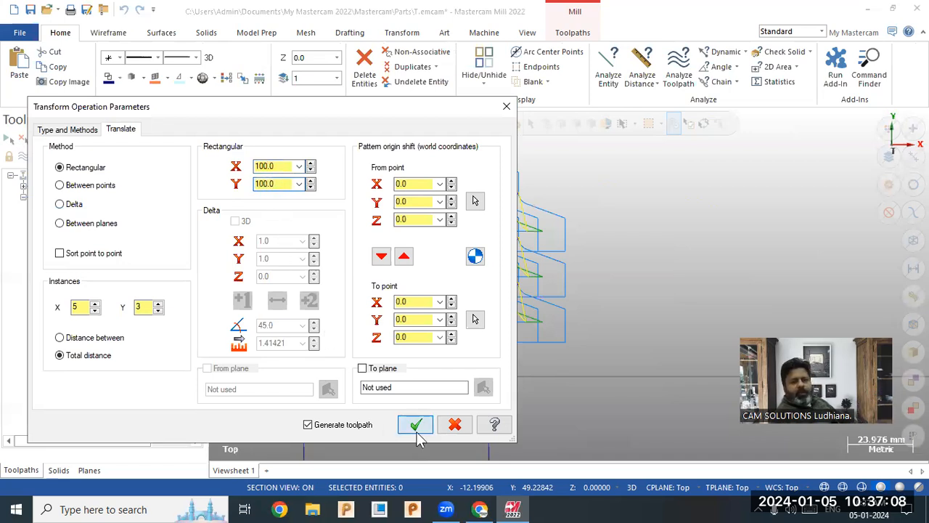
left_click(415, 426)
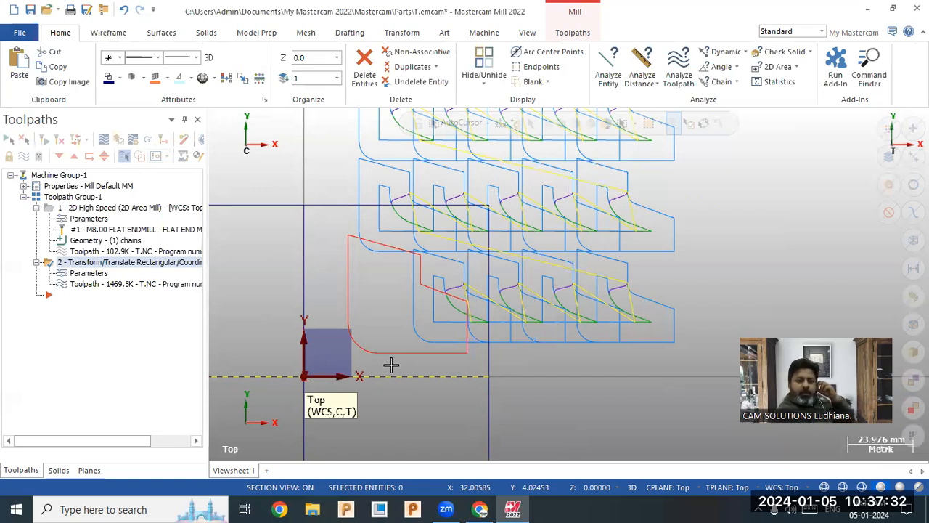
Switch the rectangular pattern's instances to distance between and regenerate the translate toolpath.
scroll(428, 333, "down", 1)
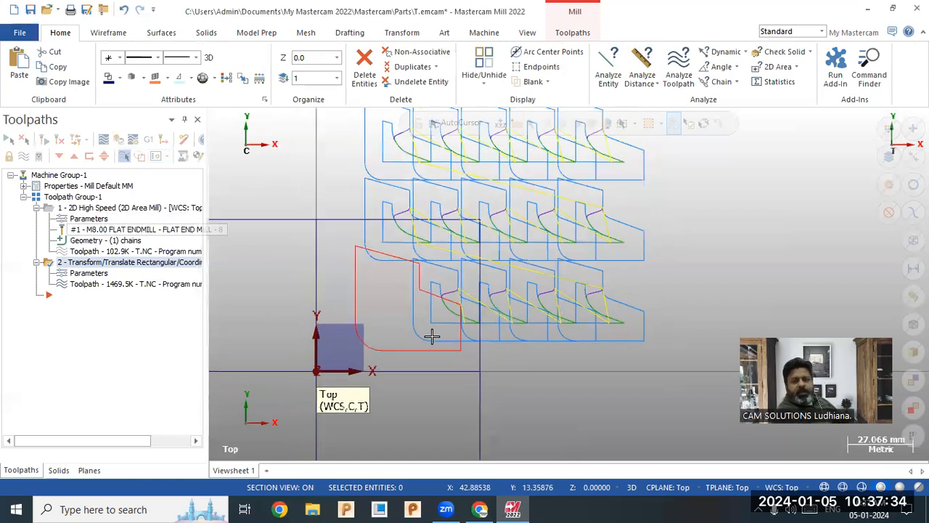
scroll(432, 336, "down", 1)
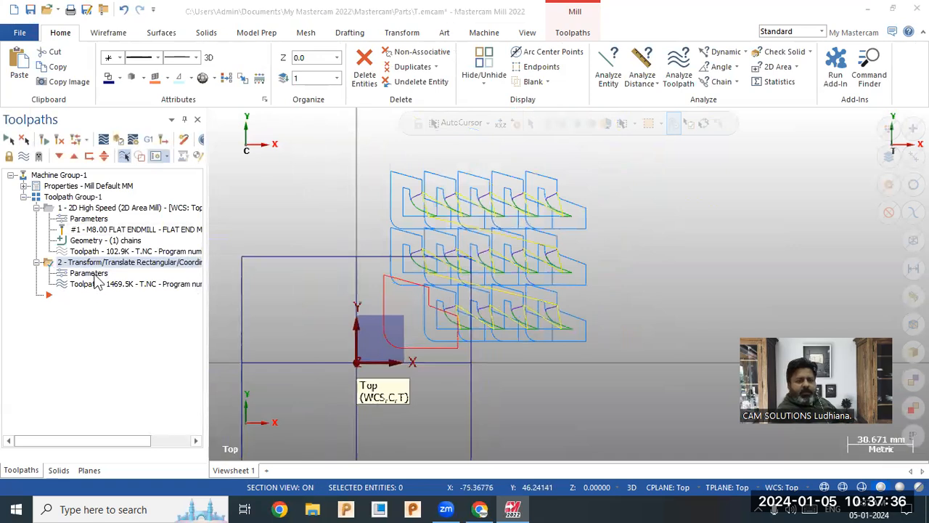
left_click(93, 275)
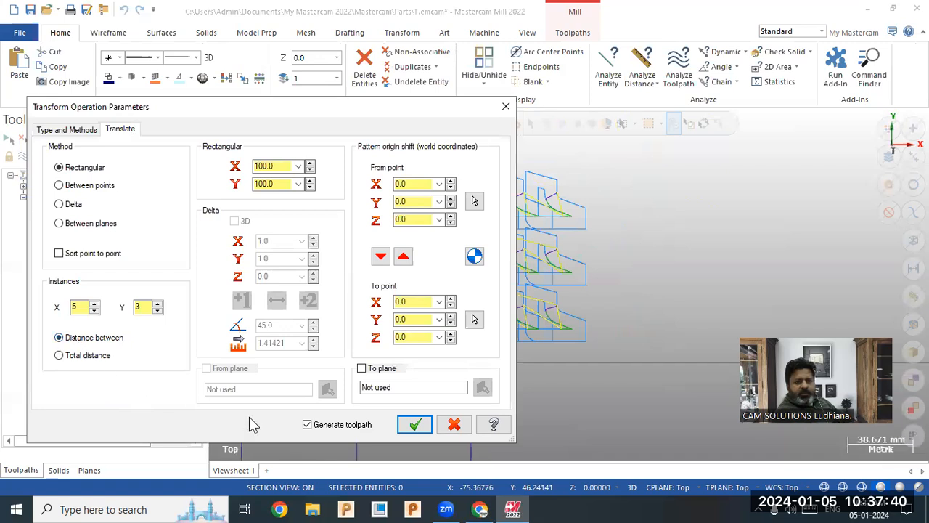
left_click(415, 425)
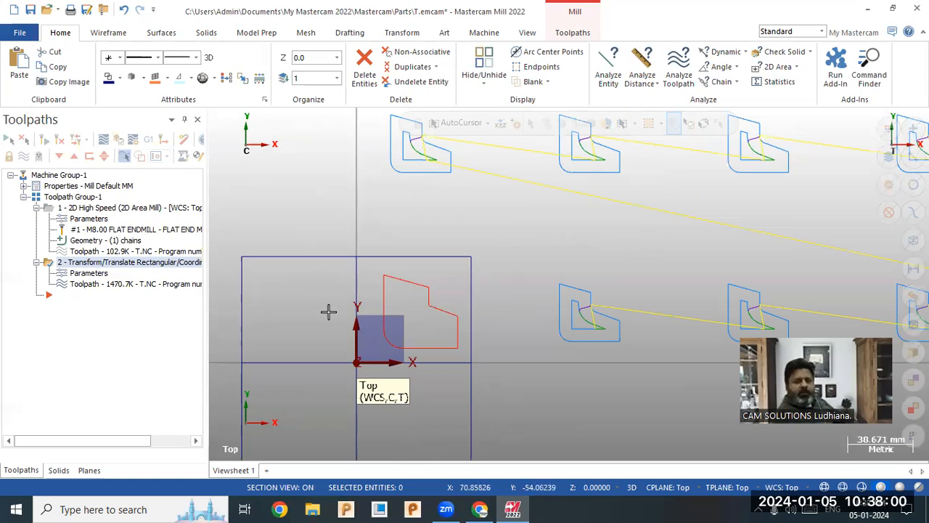
Change the translate method of the transform operation to Delta and regenerate the toolpath.
scroll(327, 311, "down", 6)
scroll(434, 284, "up", 3)
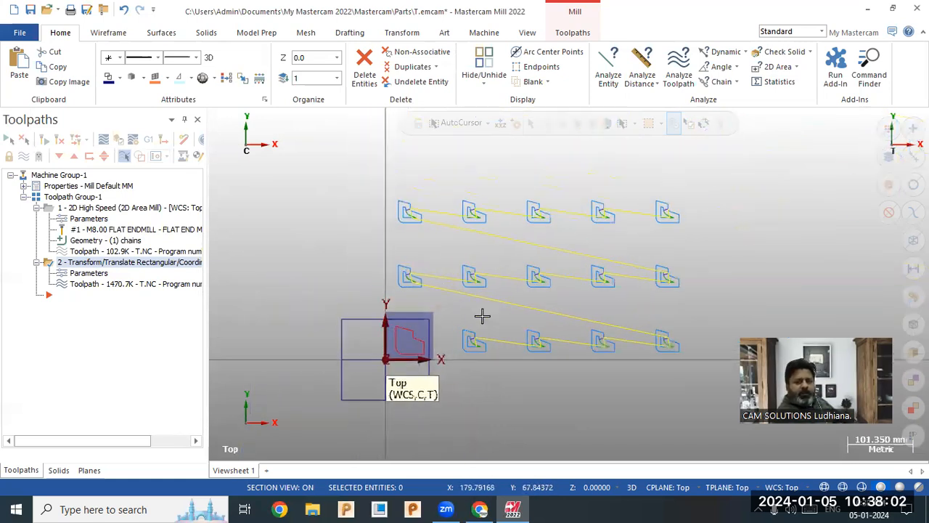
left_click(89, 274)
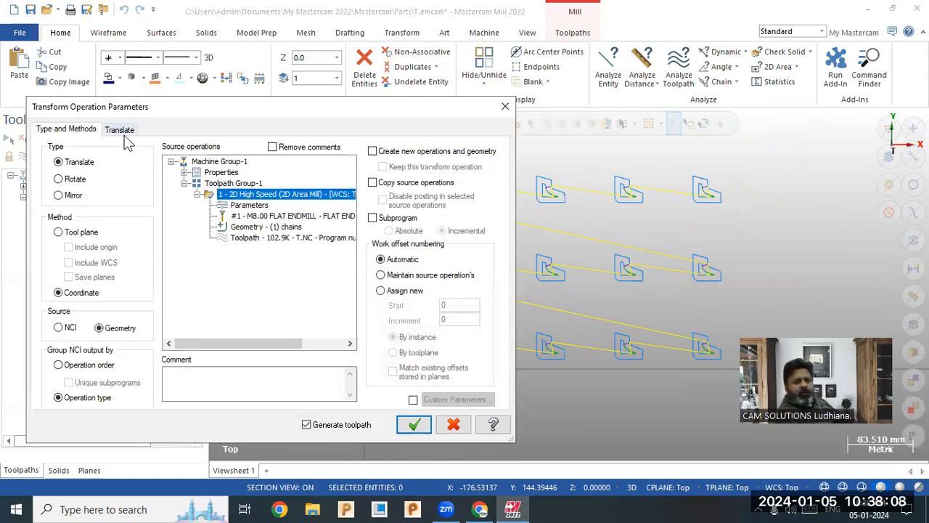
left_click(123, 132)
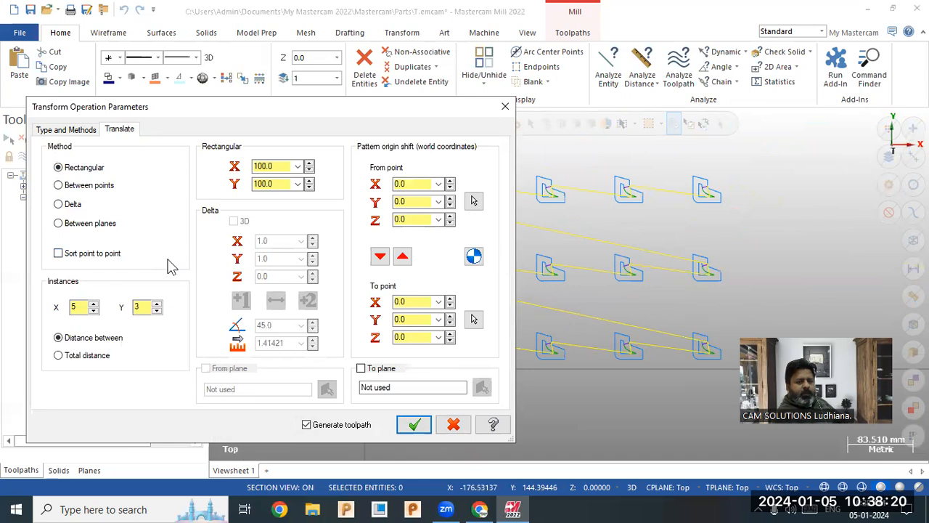
left_click(72, 205)
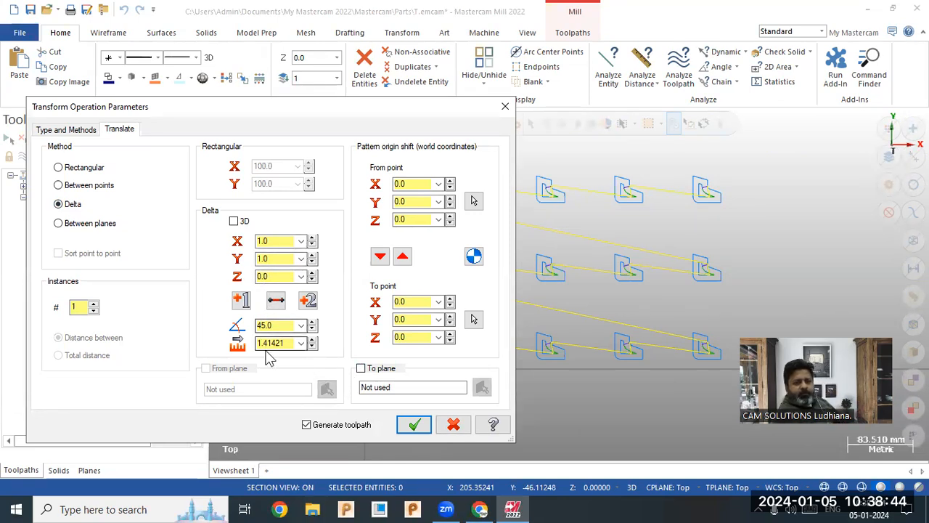
double_click(277, 326)
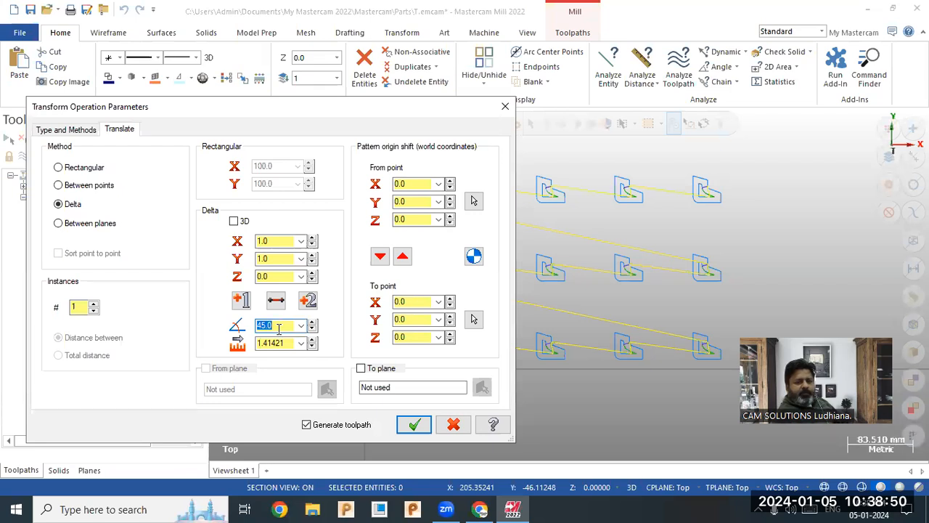
left_click(414, 426)
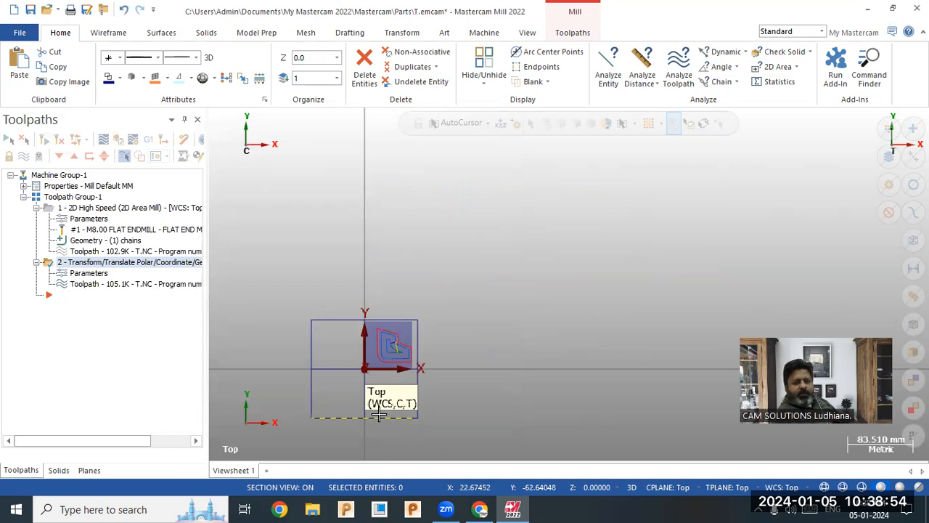
Set the delta Y offset of the translate operation to 100 mm and regenerate the toolpath.
scroll(376, 338, "up", 8)
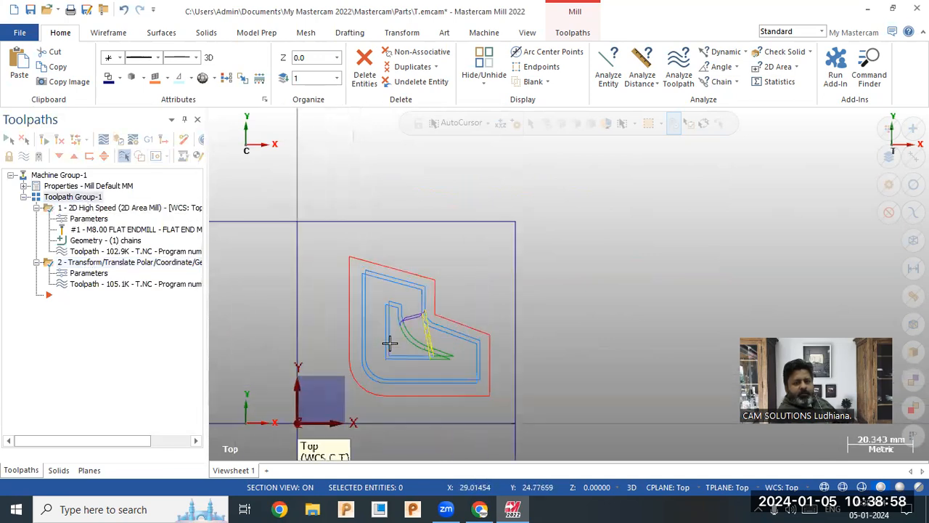
scroll(389, 344, "up", 2)
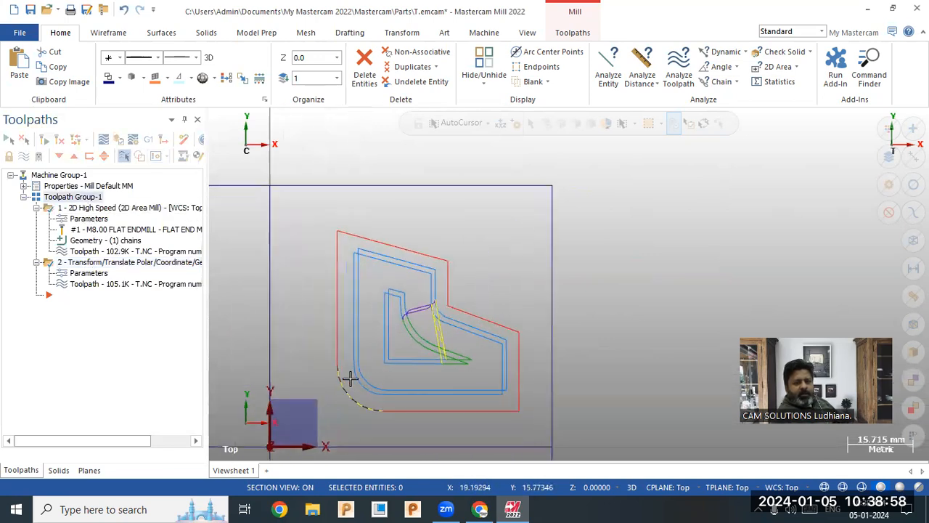
left_click(86, 273)
left_click(116, 134)
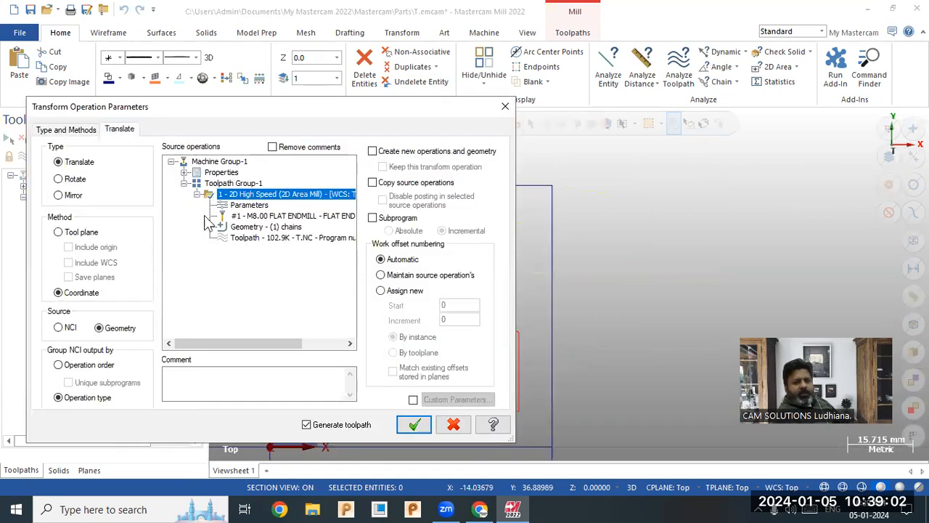
double_click(272, 259)
type("100")
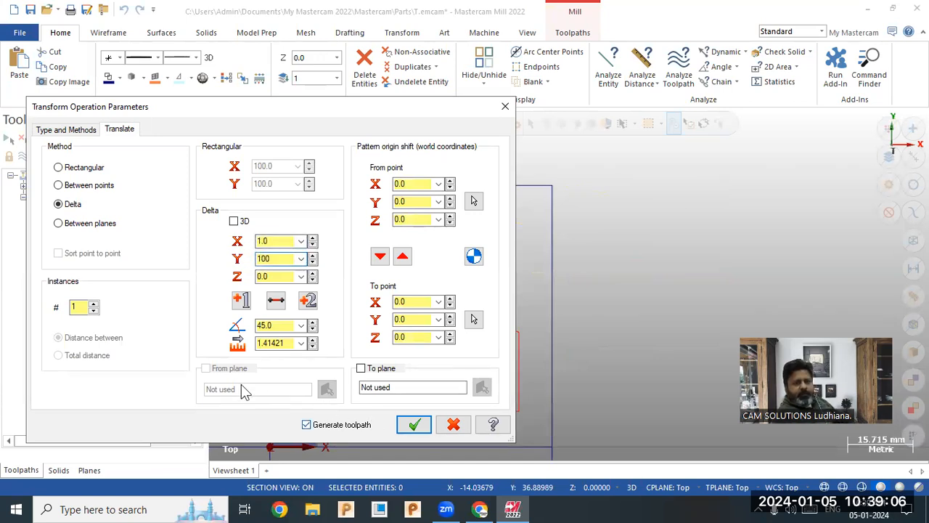
left_click(77, 308)
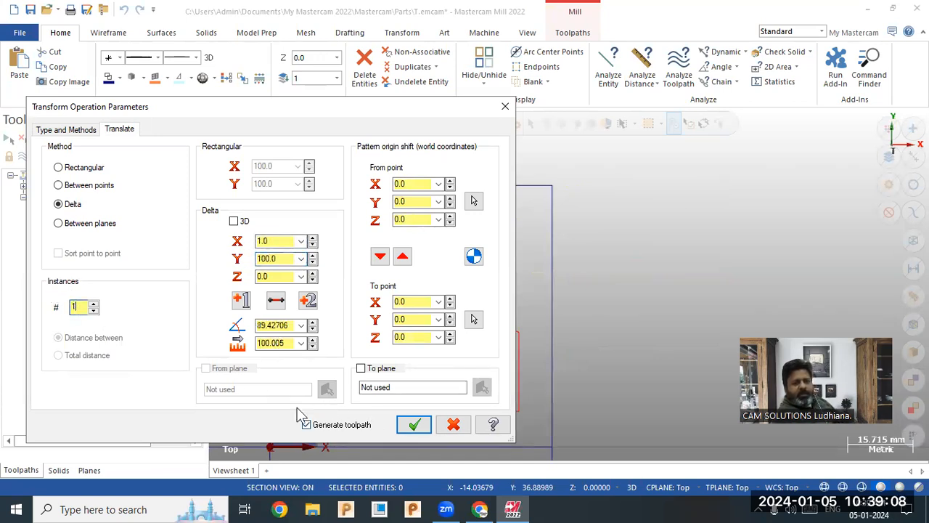
left_click(413, 427)
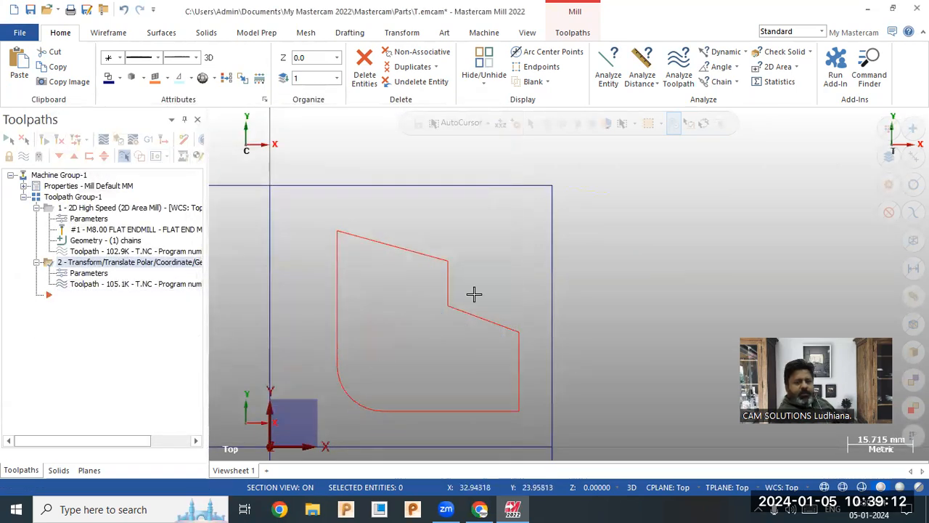
Select the whole toolpath group to compare the source pocket toolpath with its translated copy.
scroll(592, 194, "down", 2)
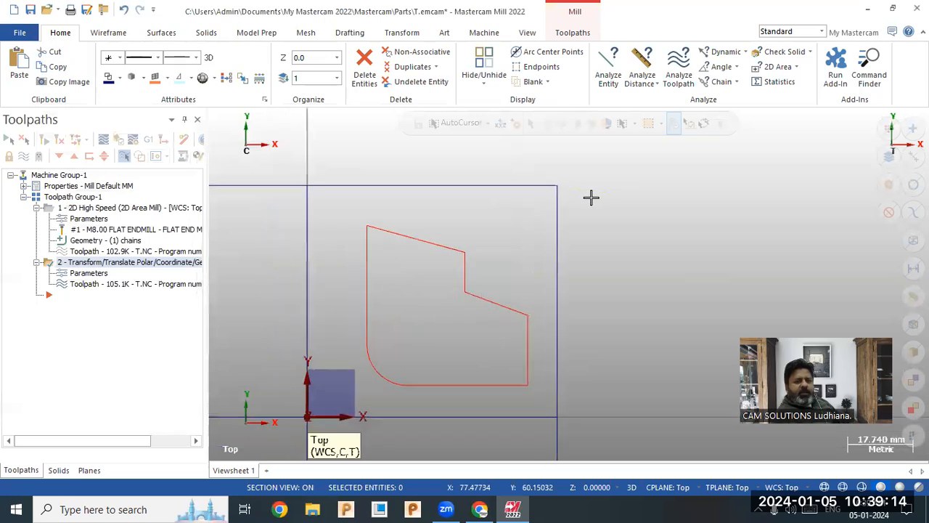
left_click(73, 197)
scroll(365, 331, "down", 3)
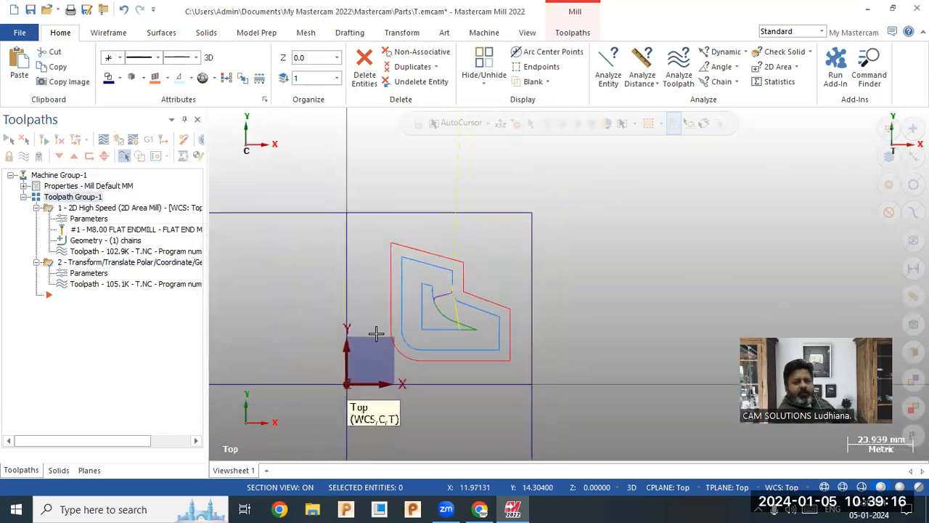
scroll(428, 210, "up", 2)
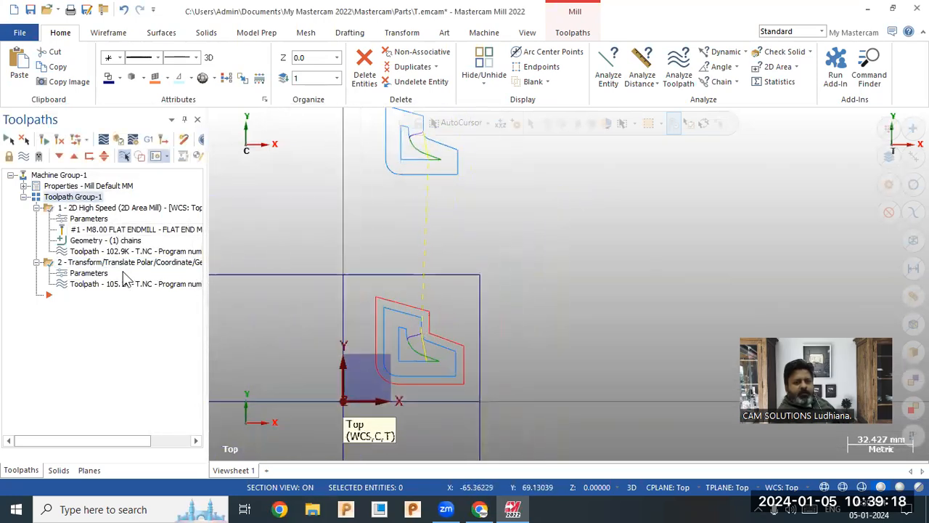
Set the delta translate angle to 45 degrees with 3 instances and regenerate the toolpath.
left_click(88, 274)
left_click(89, 274)
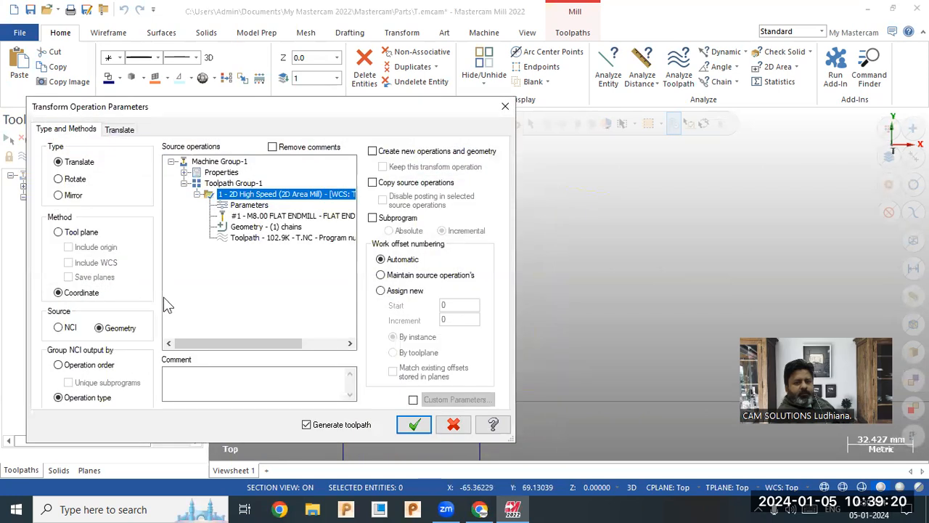
left_click(125, 131)
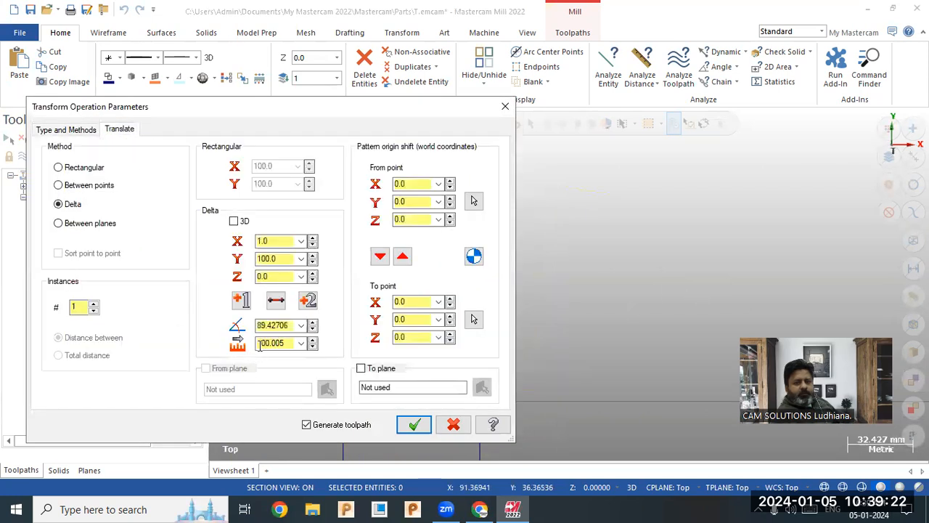
double_click(281, 260)
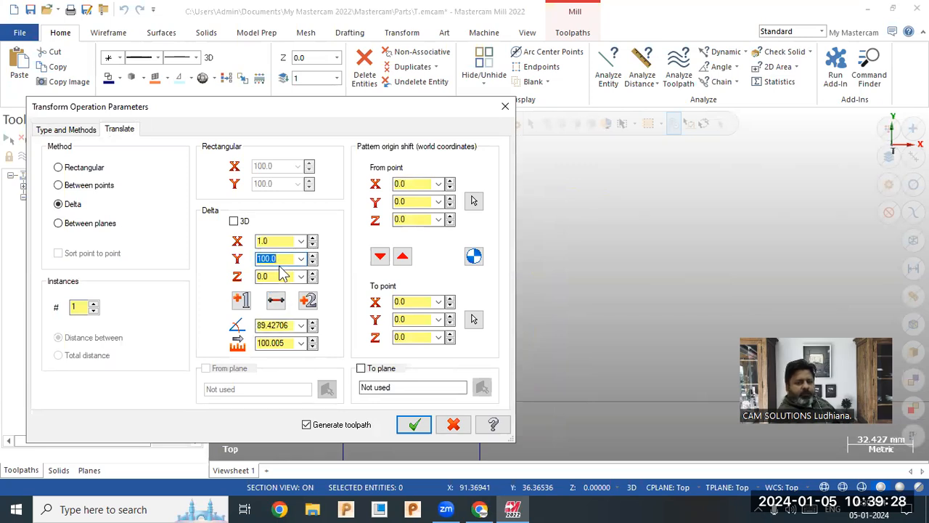
double_click(276, 327)
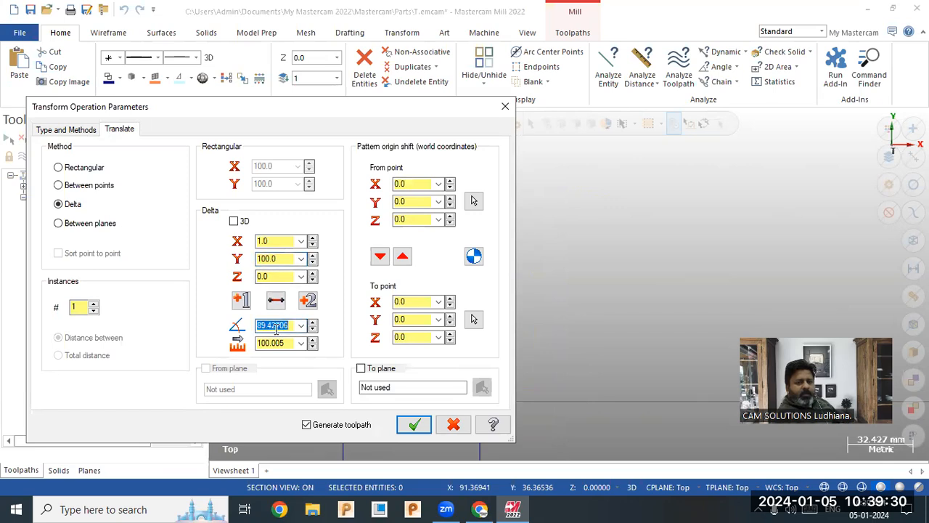
type("45")
key("Return")
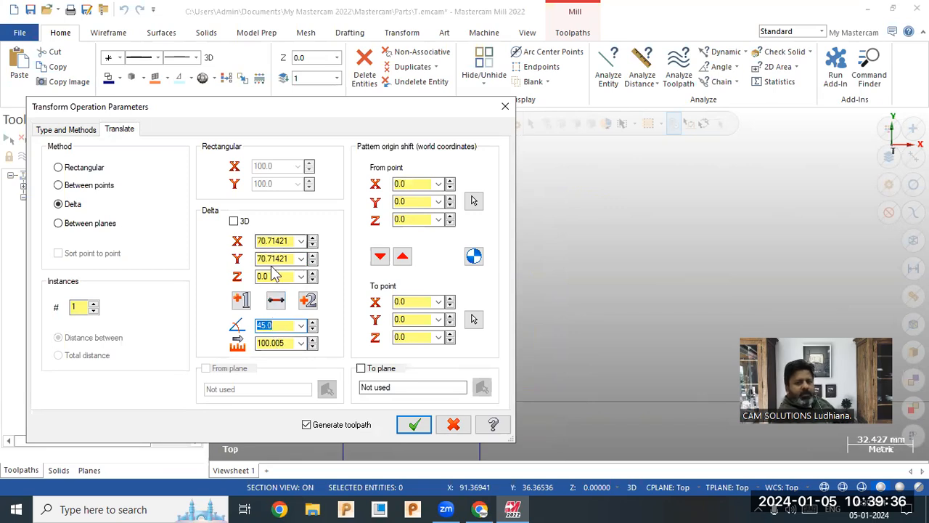
left_click(94, 304)
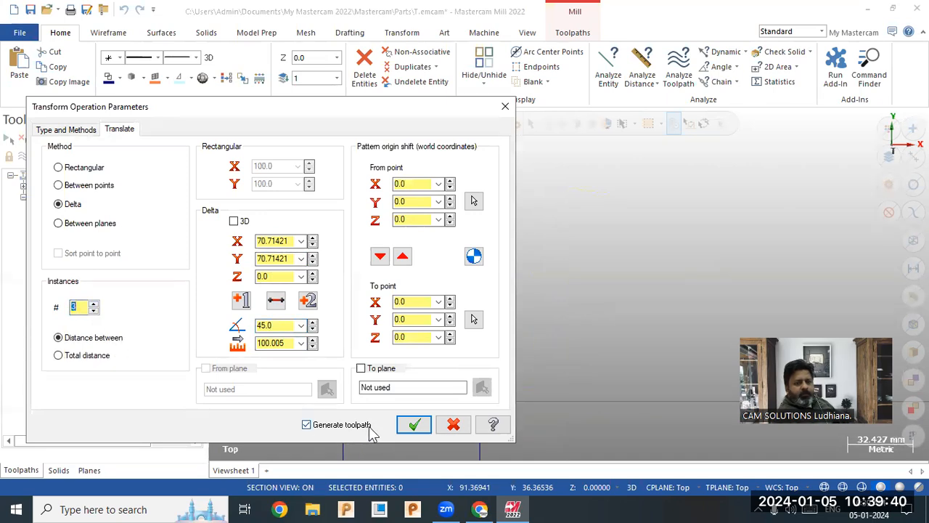
left_click(411, 425)
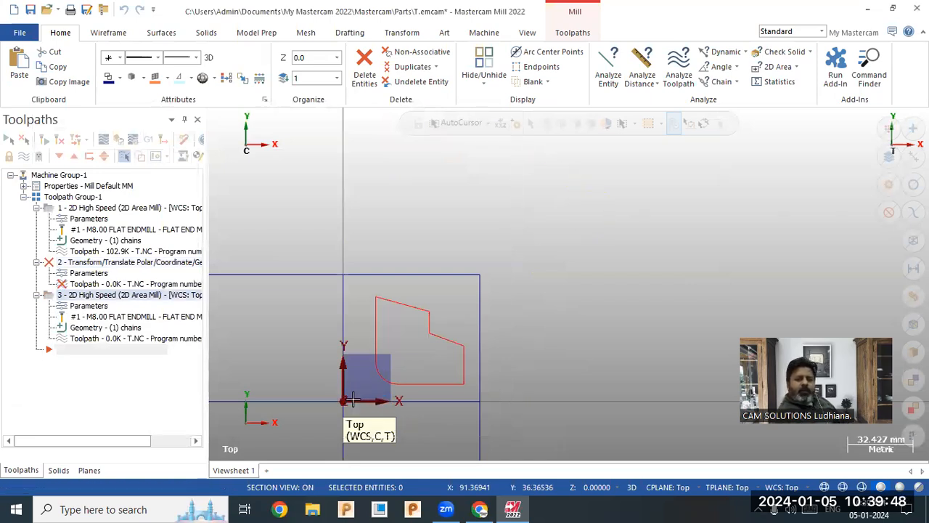
Open the translate settings of the existing transform operation.
scroll(465, 349, "down", 5)
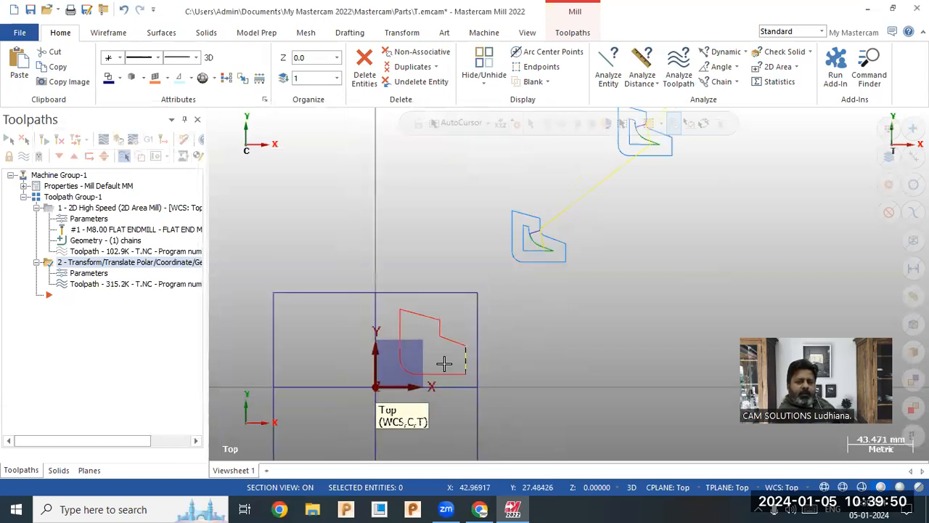
scroll(493, 305, "up", 2)
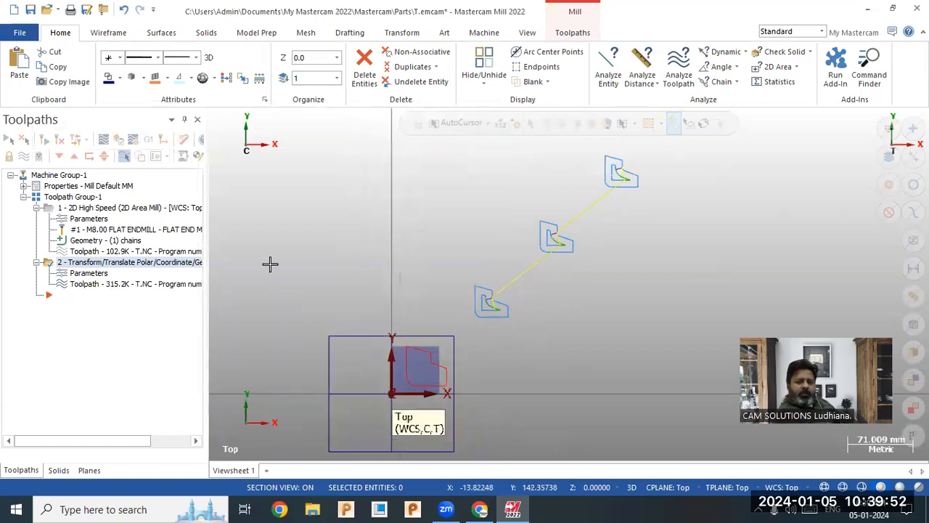
left_click(90, 273)
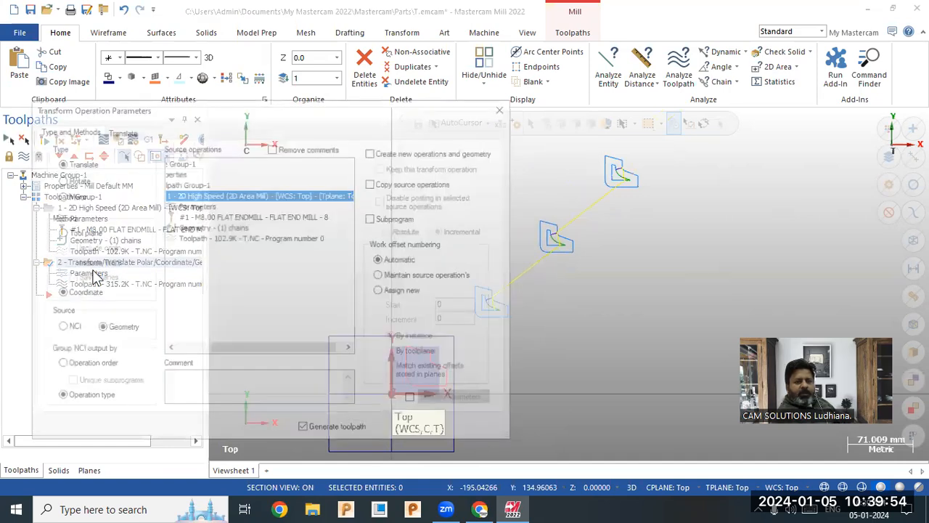
left_click(121, 132)
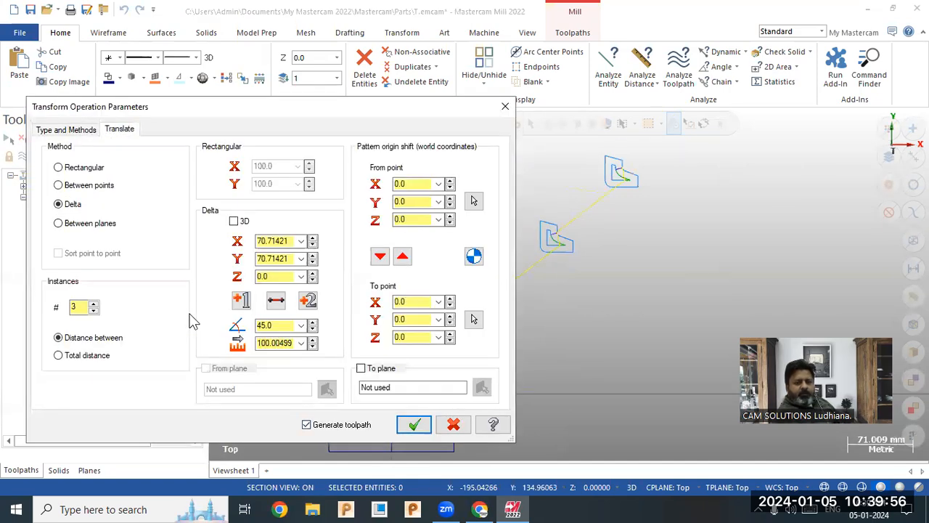
Set the delta distance of the translate operation to 50 mm, keeping the 45-degree angle.
left_click(279, 327)
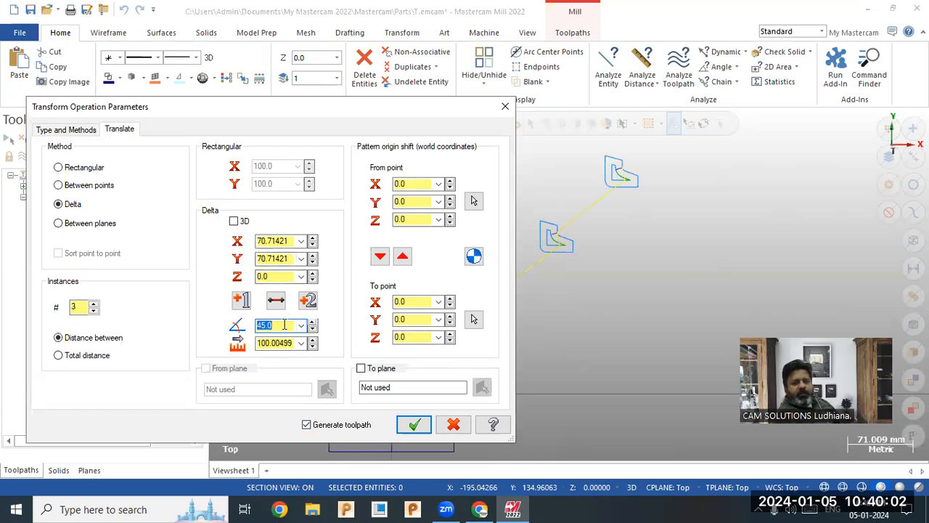
scroll(546, 320, "down", 3)
scroll(552, 319, "up", 2)
scroll(686, 290, "down", 4)
scroll(591, 326, "up", 4)
scroll(588, 326, "up", 2)
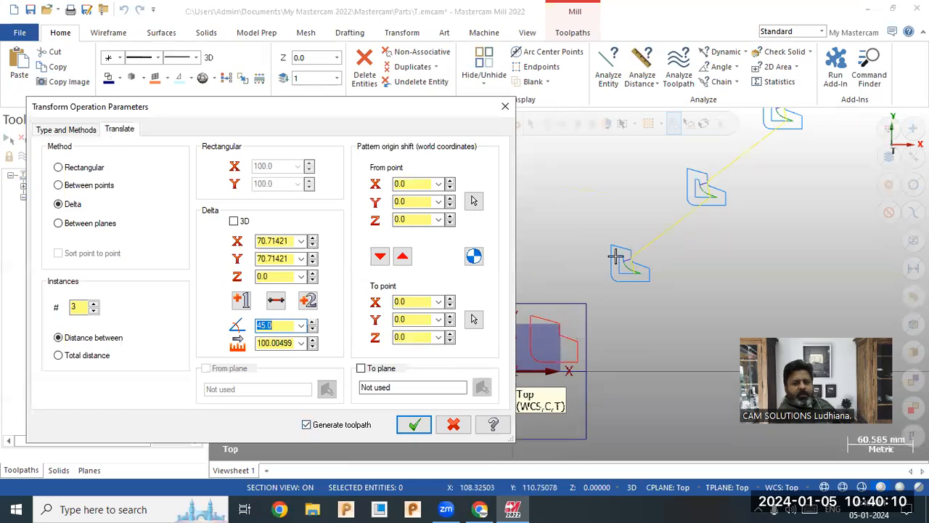
left_click(287, 343)
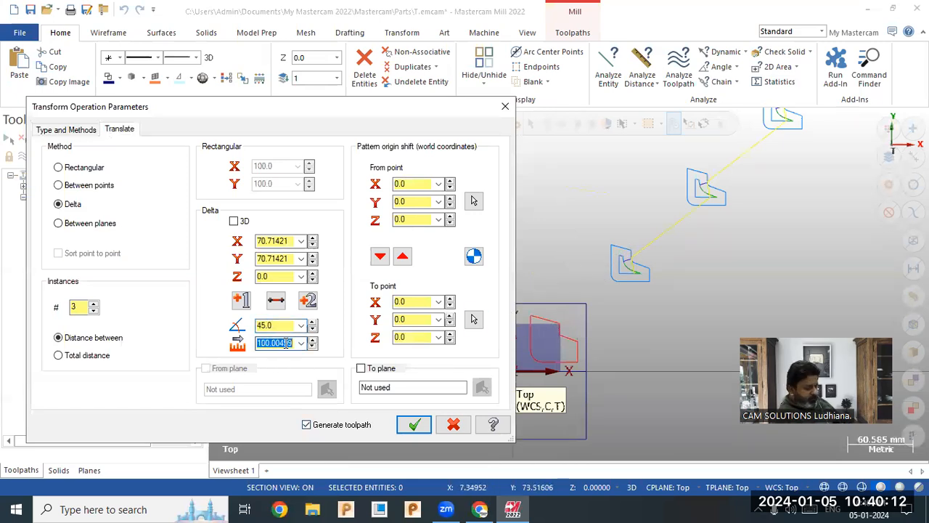
type("50")
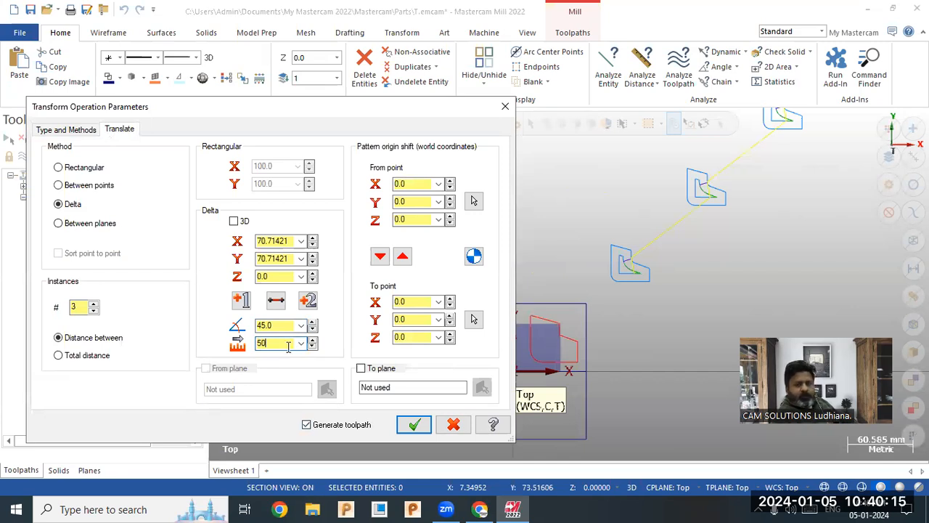
key("Return")
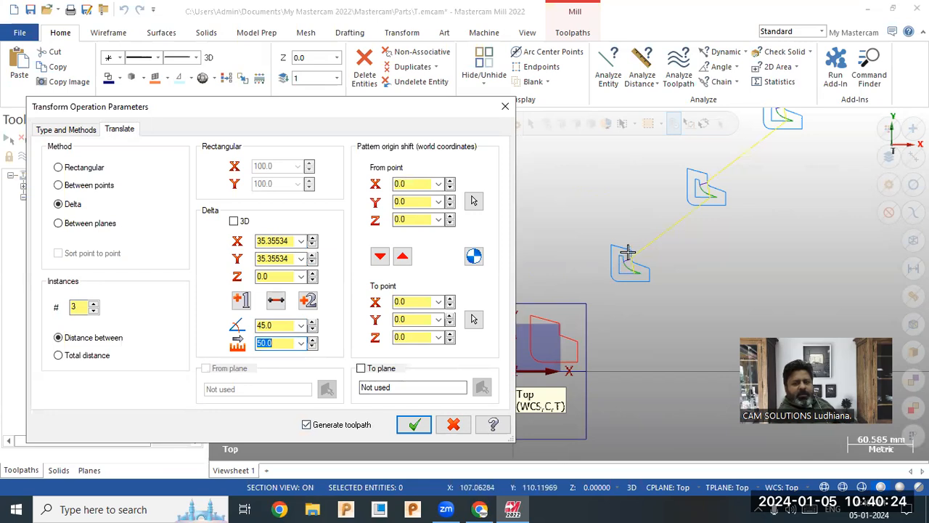
left_click(275, 343)
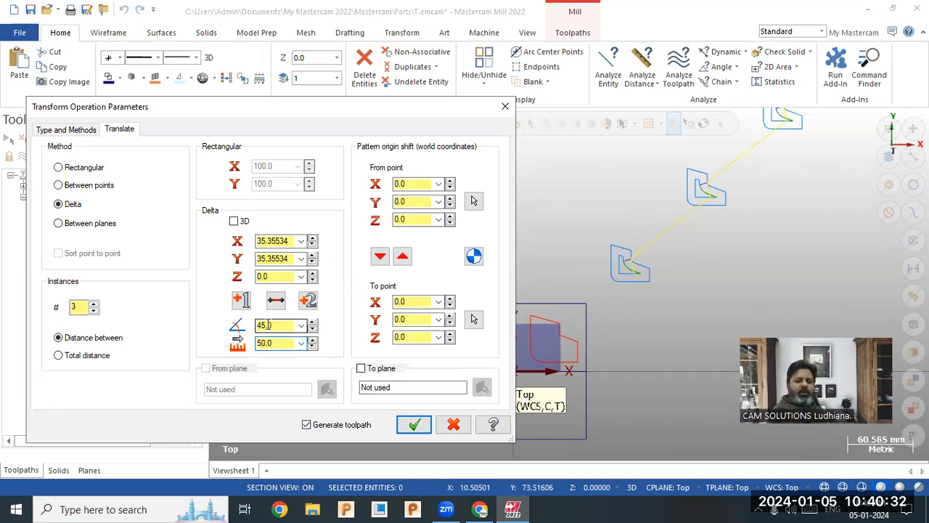
Define the delta translation from the origin to the upper-right corner of the outer rectangle and regenerate the toolpath.
left_click(240, 301)
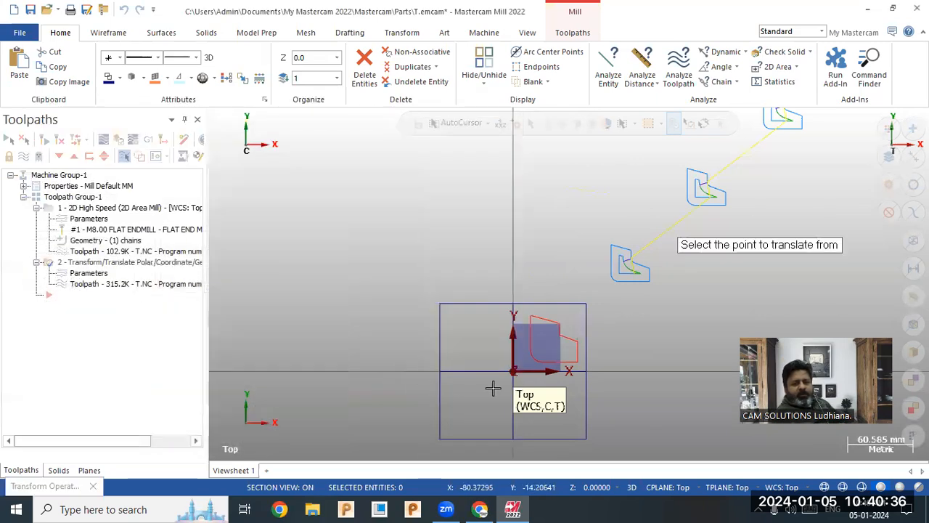
left_click(512, 371)
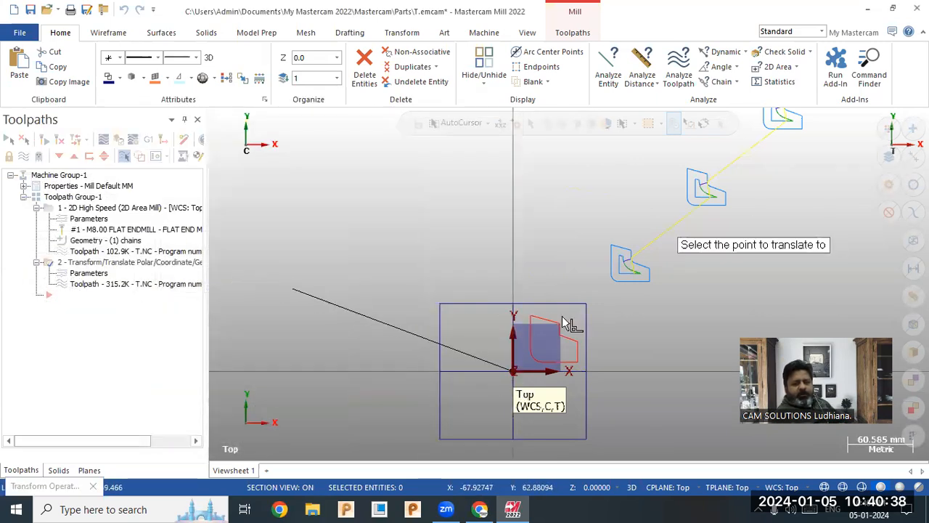
left_click(587, 305)
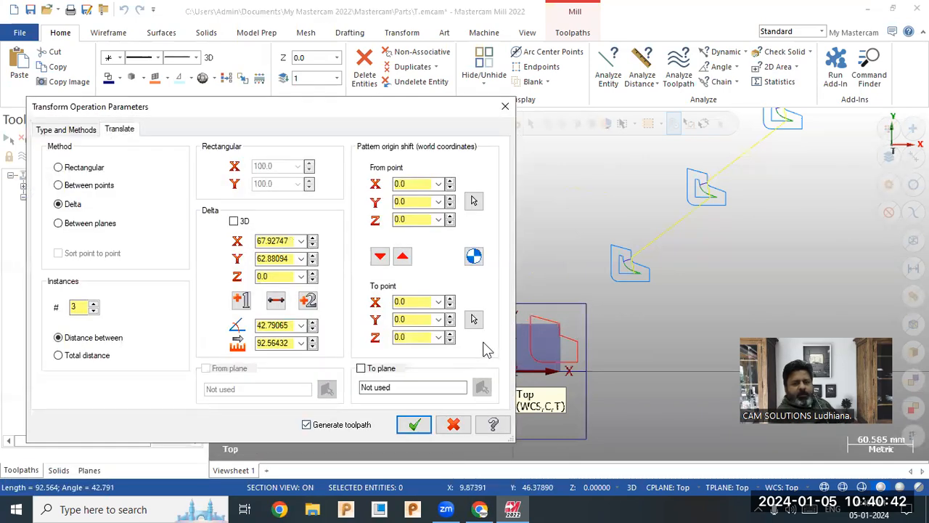
left_click(413, 424)
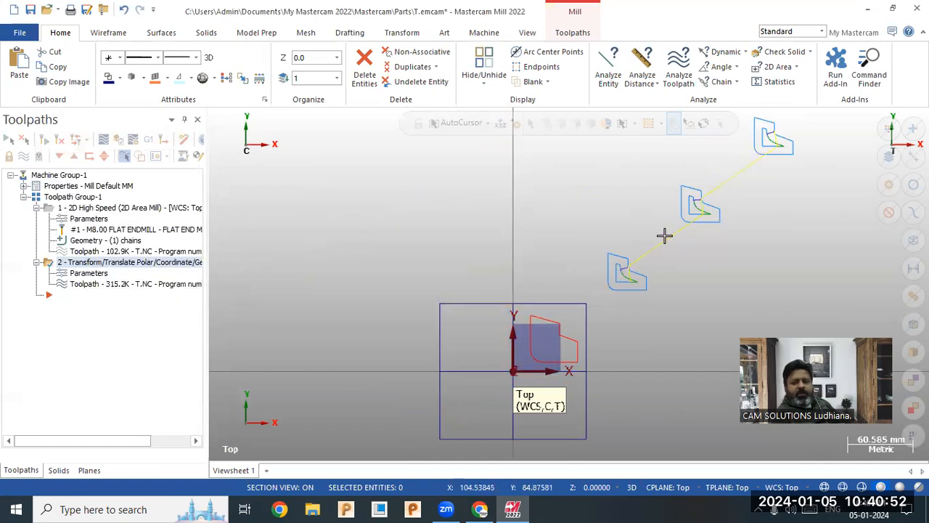
Enable creating new operations and geometry in the transform operation and regenerate it.
left_click(86, 274)
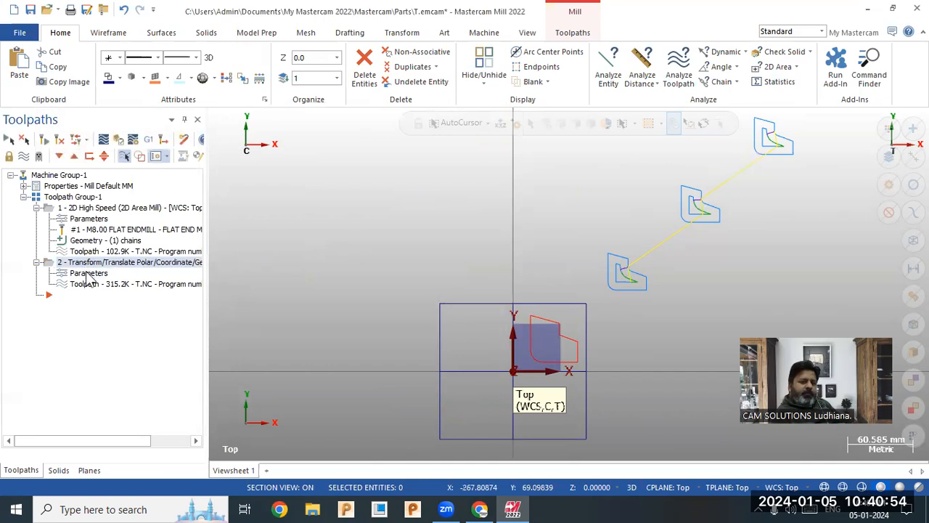
left_click(395, 152)
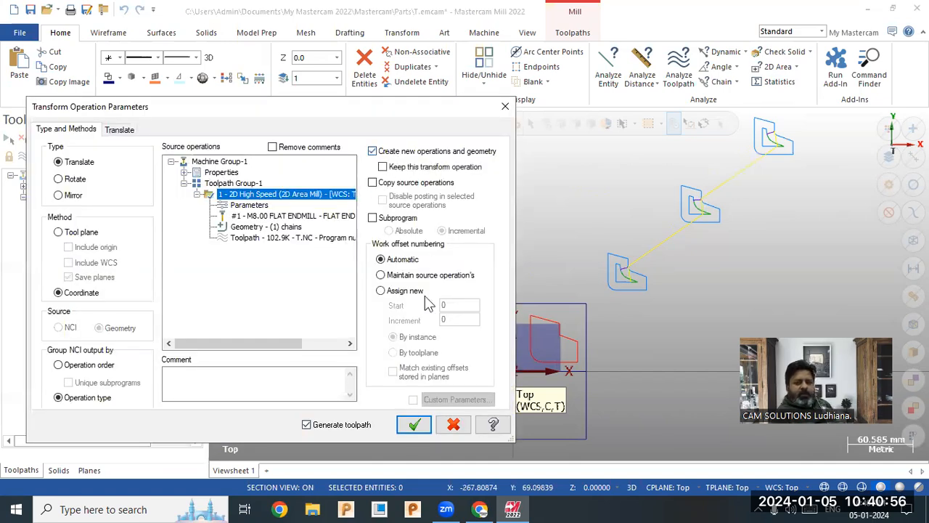
left_click(415, 424)
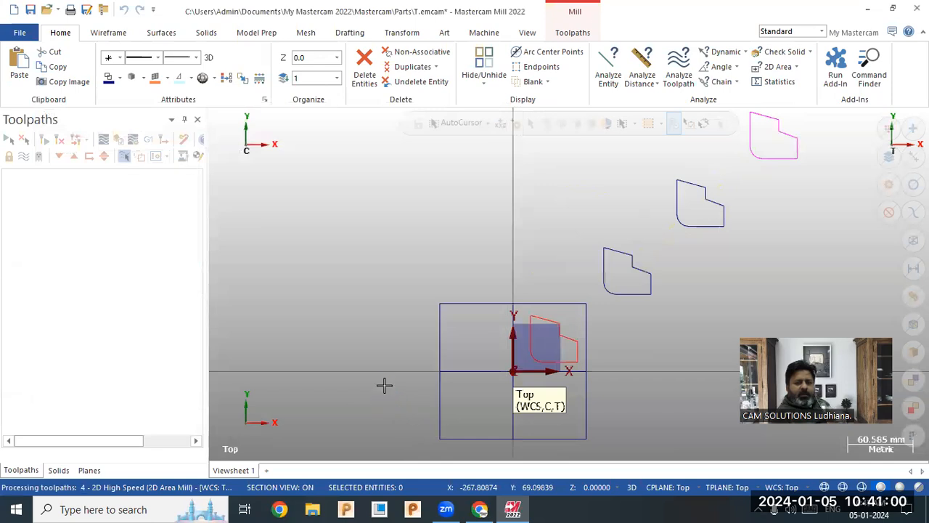
Select the whole toolpath group to examine the source pocket toolpath together with its newly created operations.
scroll(384, 386, "down", 3)
scroll(444, 389, "up", 4)
scroll(457, 315, "down", 3)
scroll(611, 305, "up", 3)
scroll(481, 311, "down", 2)
scroll(480, 311, "down", 5)
scroll(508, 305, "up", 4)
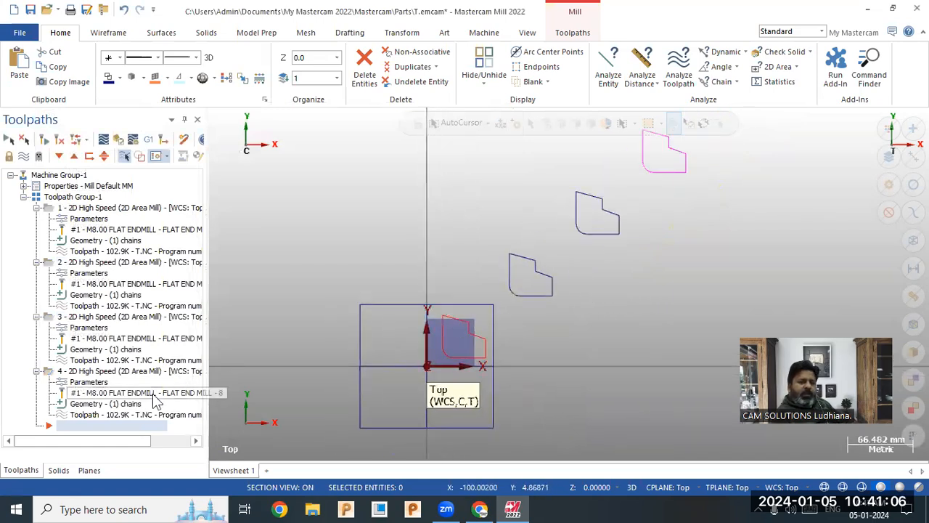
left_click(64, 197)
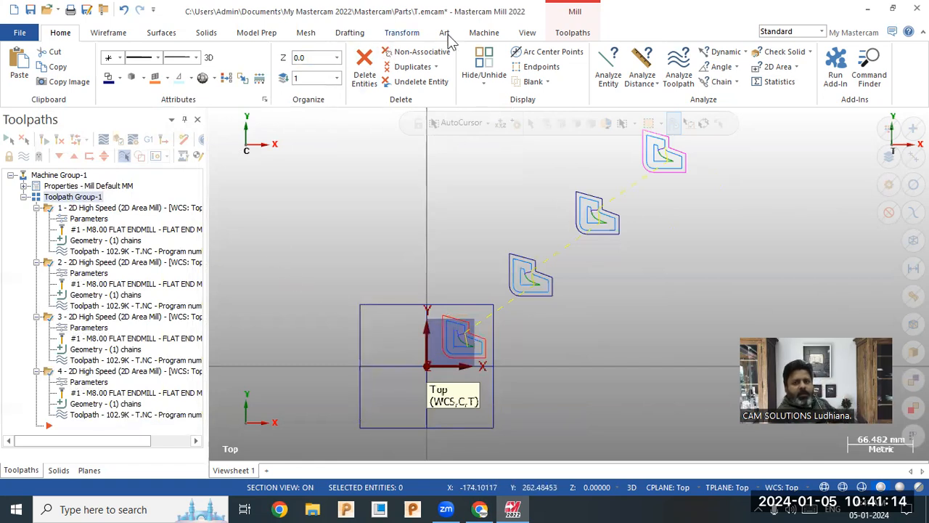
Translate the outer rectangle as 3 copies, using a vector from the origin to its upper-right corner.
left_click(414, 33)
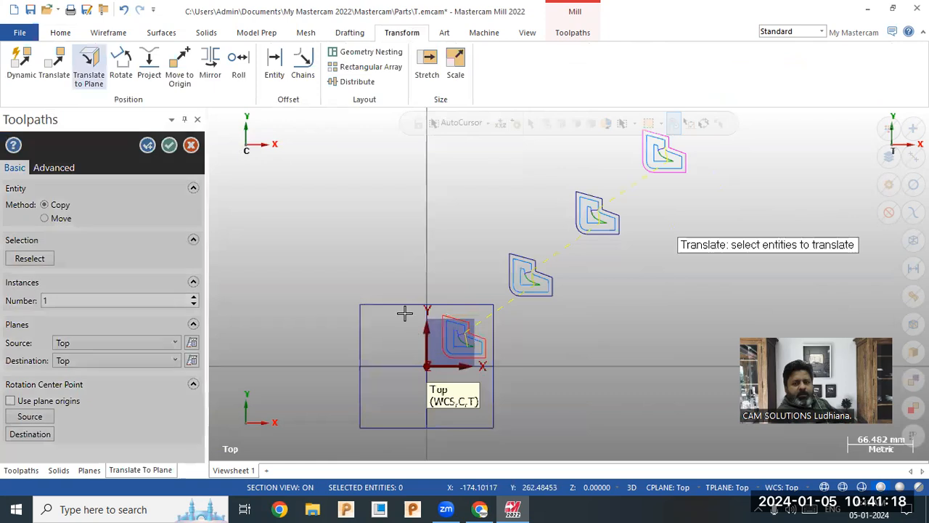
left_click(54, 64)
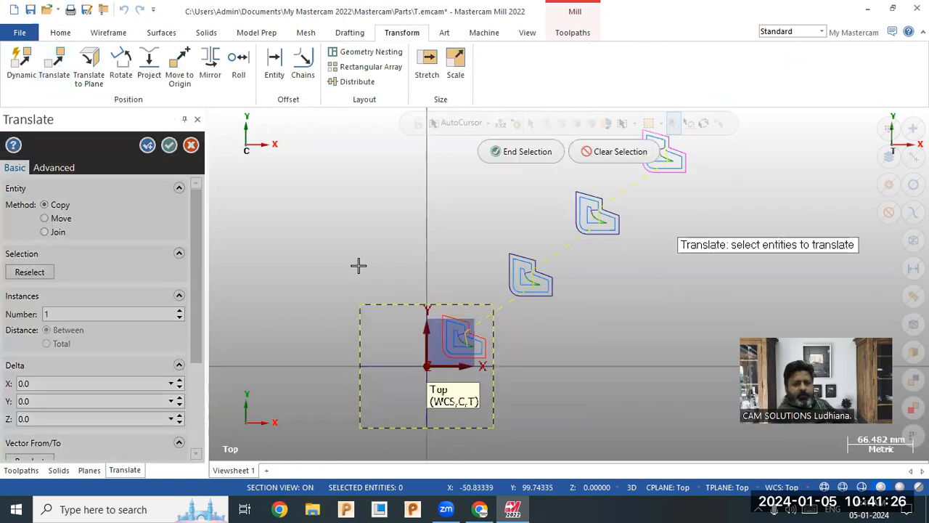
left_click(526, 152)
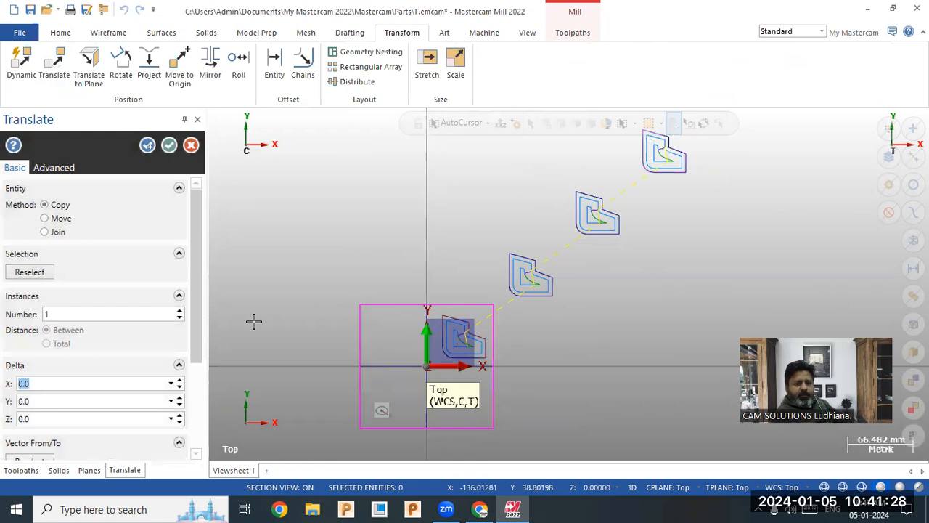
scroll(190, 298, "down", 3)
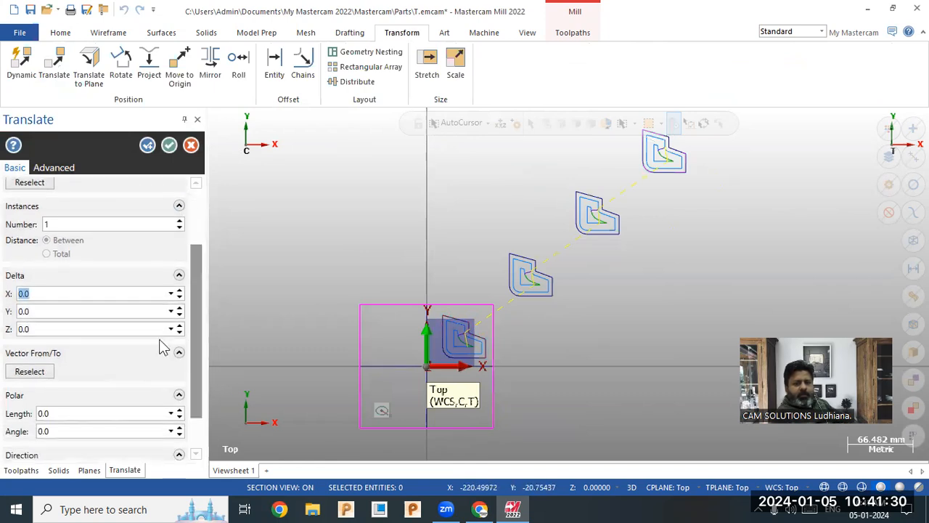
left_click(29, 372)
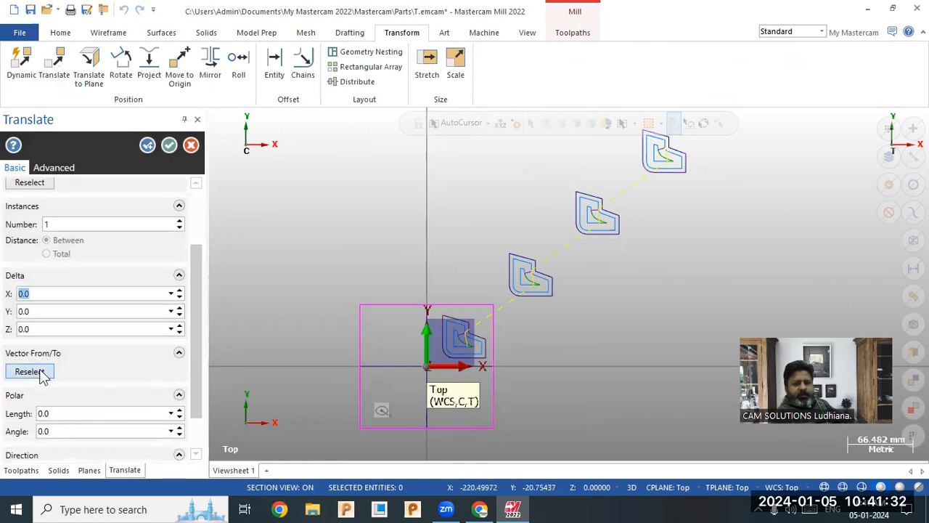
left_click(428, 367)
left_click(494, 306)
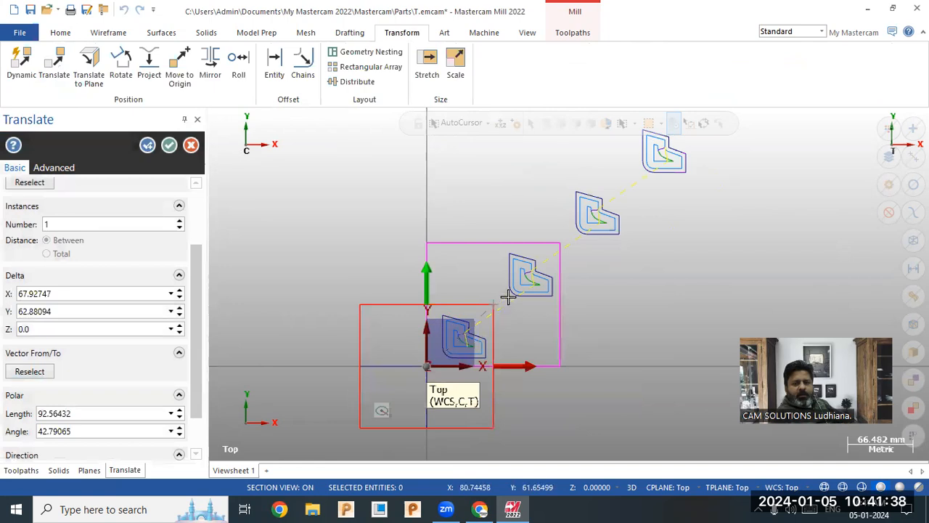
left_click(180, 220)
left_click(179, 220)
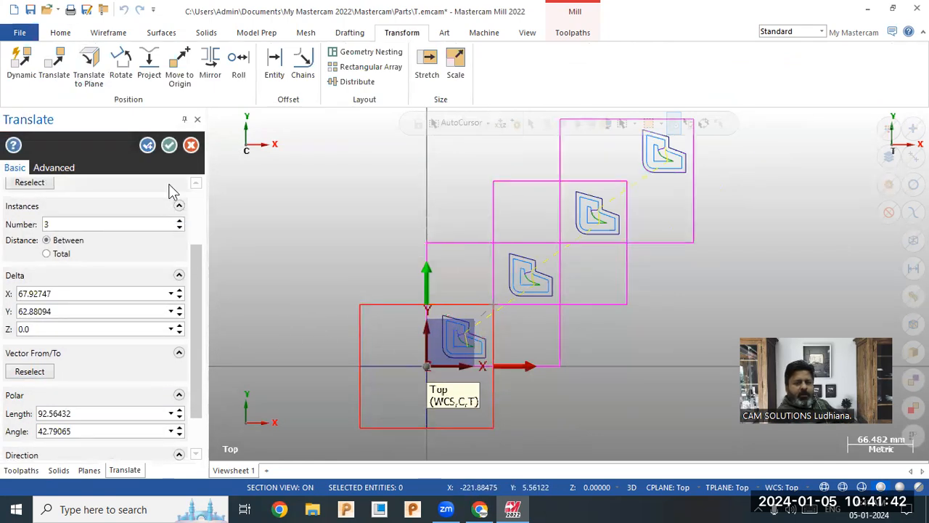
left_click(169, 145)
Clear the transform colours from the copied rectangles and view them with their pocket toolpaths from a tilted angle.
scroll(253, 303, "down", 2)
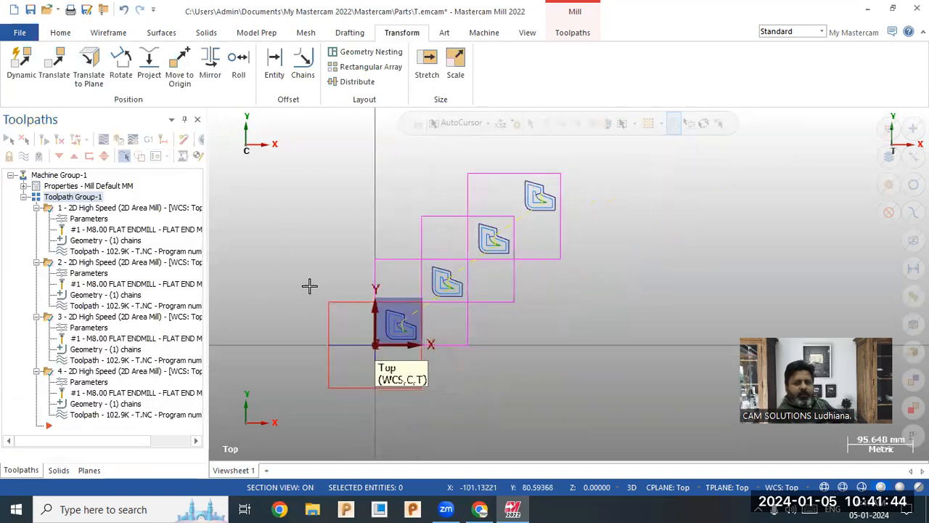
scroll(307, 286, "up", 1)
right_click(285, 221)
left_click(336, 200)
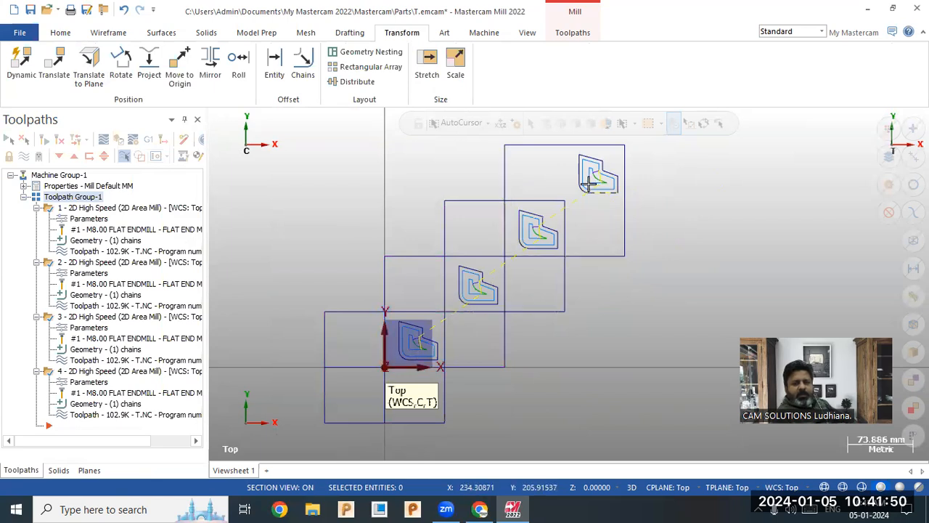
scroll(602, 278, "down", 4)
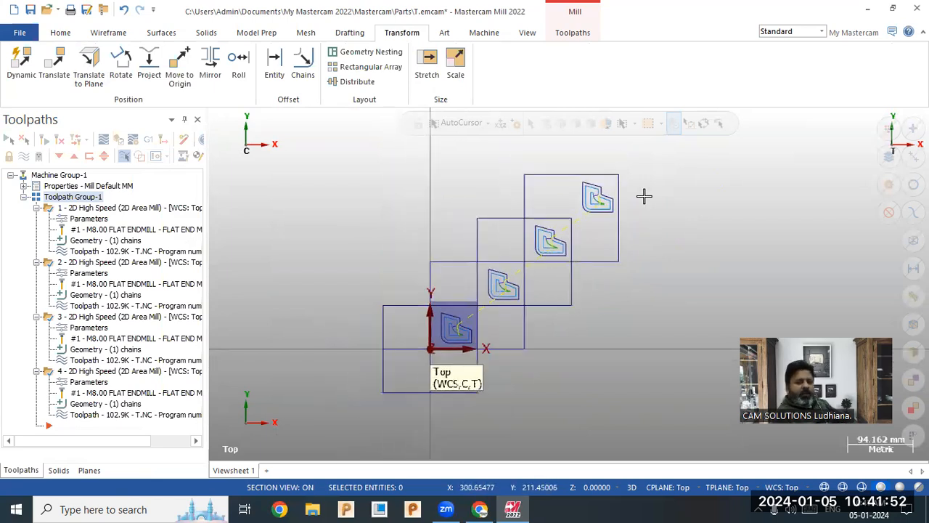
scroll(646, 195, "up", 4)
scroll(683, 260, "up", 1)
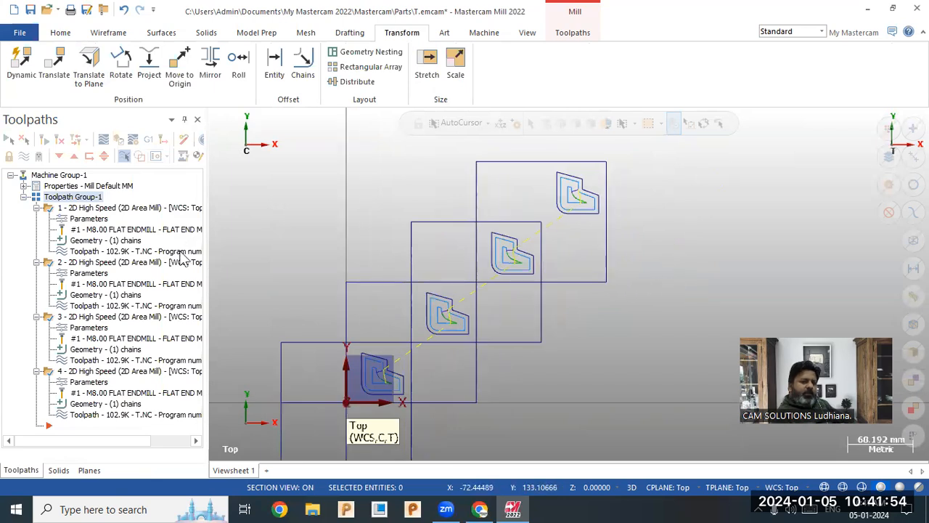
middle_click_drag(482, 348, 455, 317)
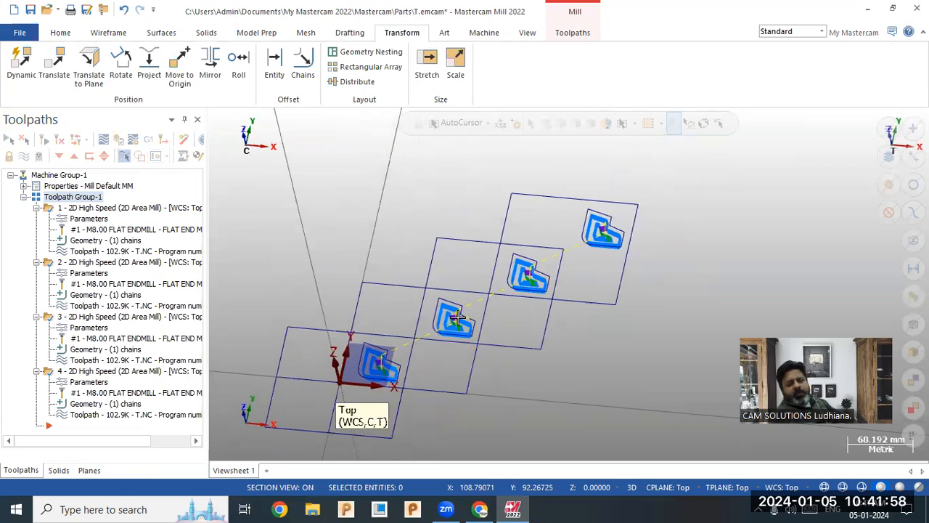
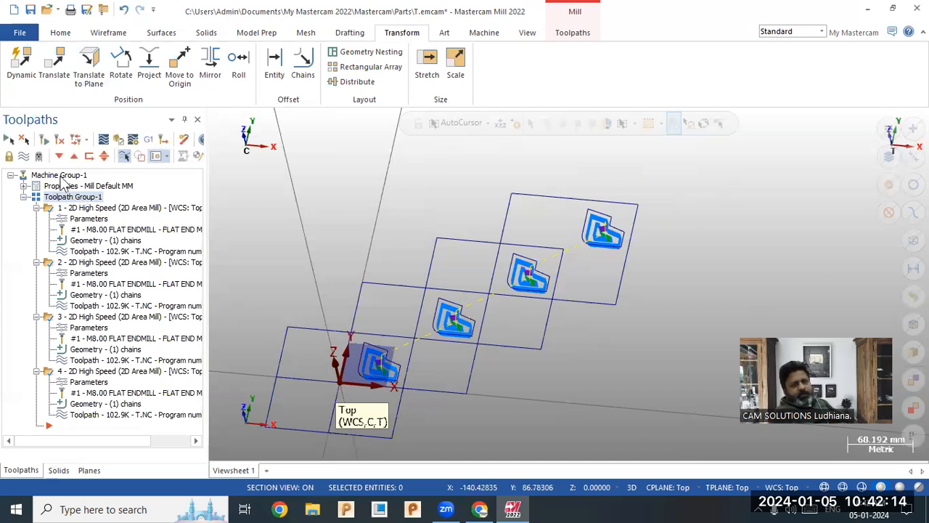
Browse the Mill examples folder for a part to open and preview MILL2AX_8, MILL2AX_11, MILL2AX_9 and MILL2AX_1.
left_click(46, 10)
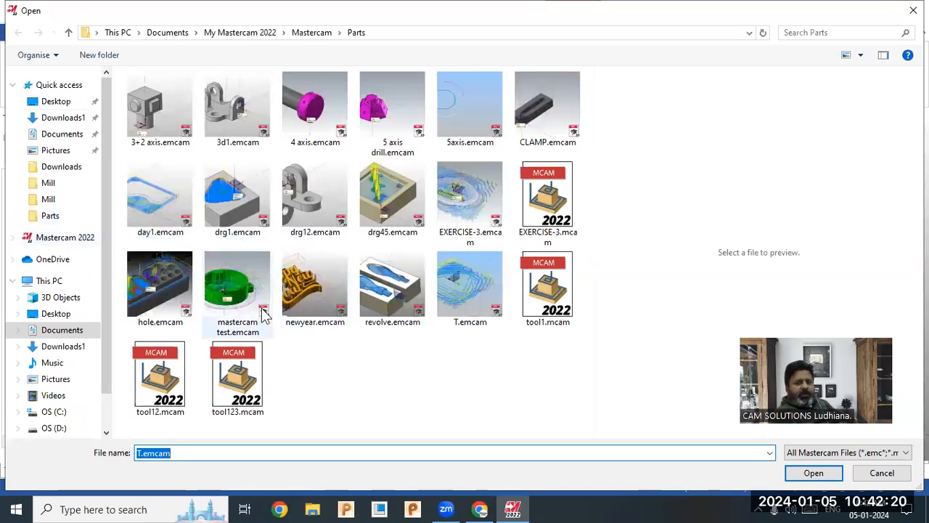
left_click(50, 186)
scroll(315, 256, "down", 5)
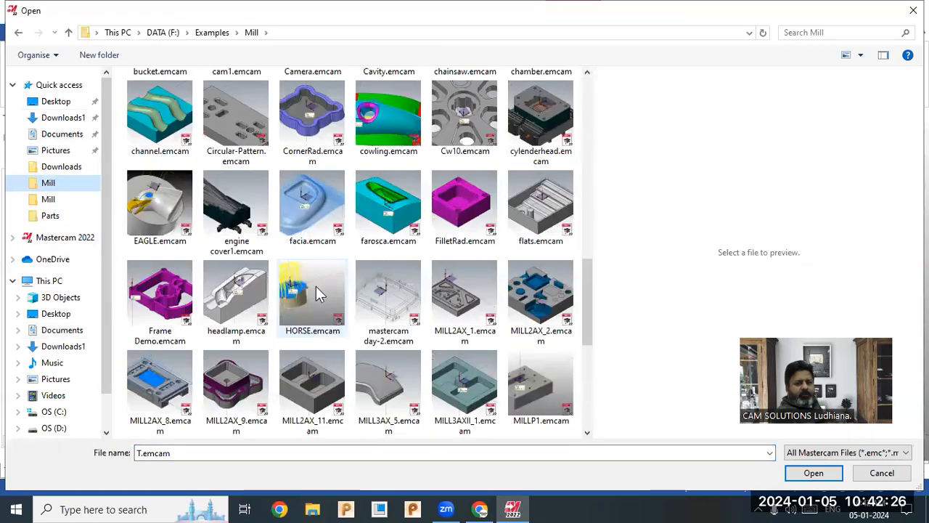
scroll(160, 374, "down", 4)
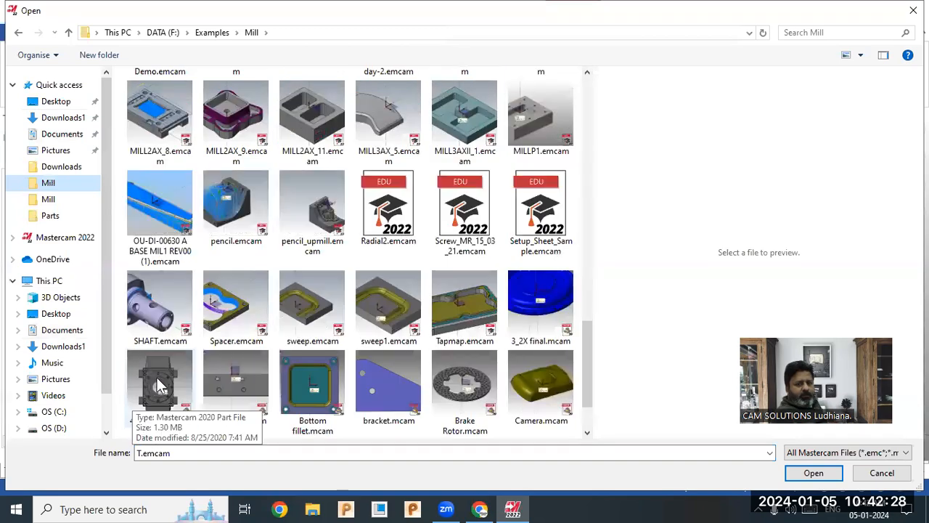
scroll(184, 354, "up", 4)
left_click(155, 383)
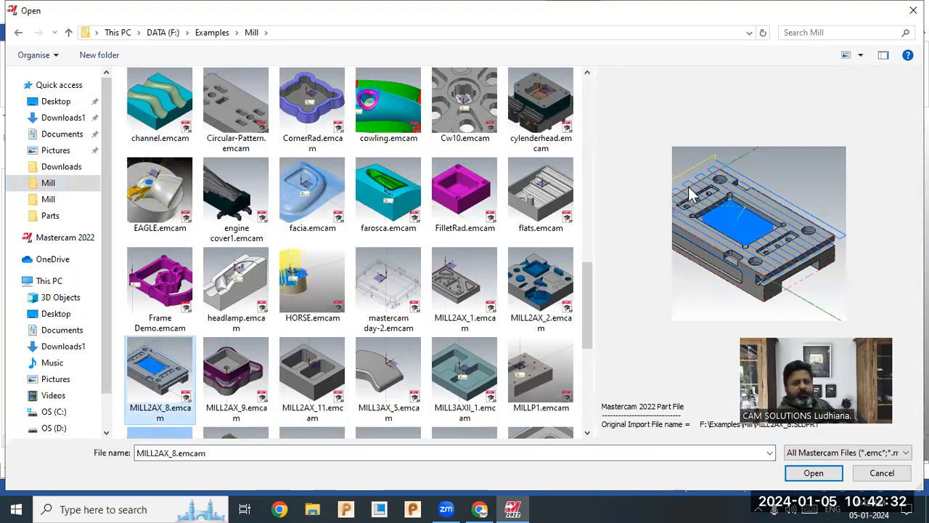
left_click(335, 378)
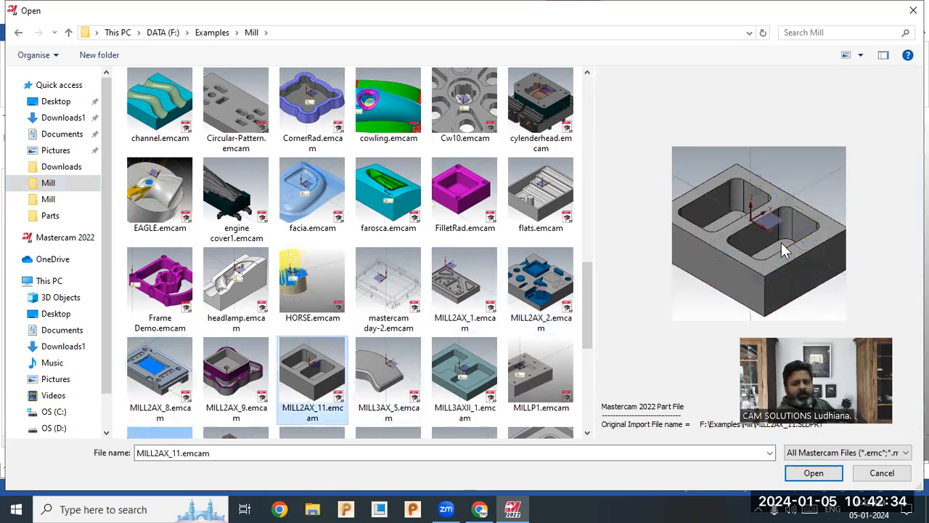
left_click(254, 386)
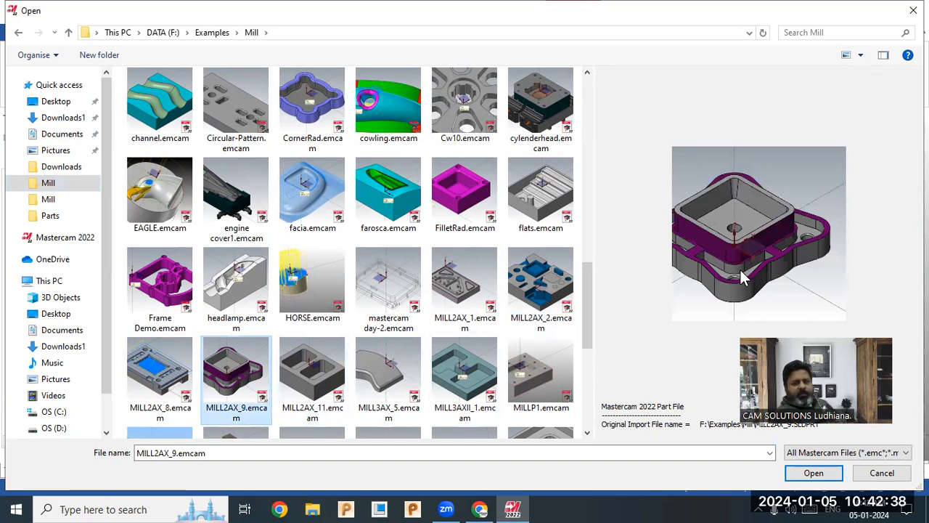
left_click(464, 287)
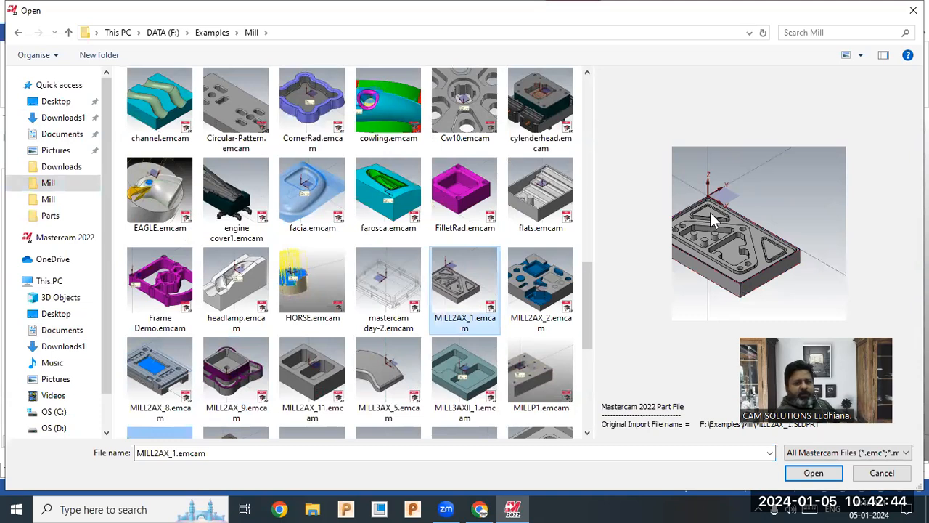
Preview the Circular-Pattern and Cw10 example parts and look through the rest of the Mill folder.
left_click(231, 115)
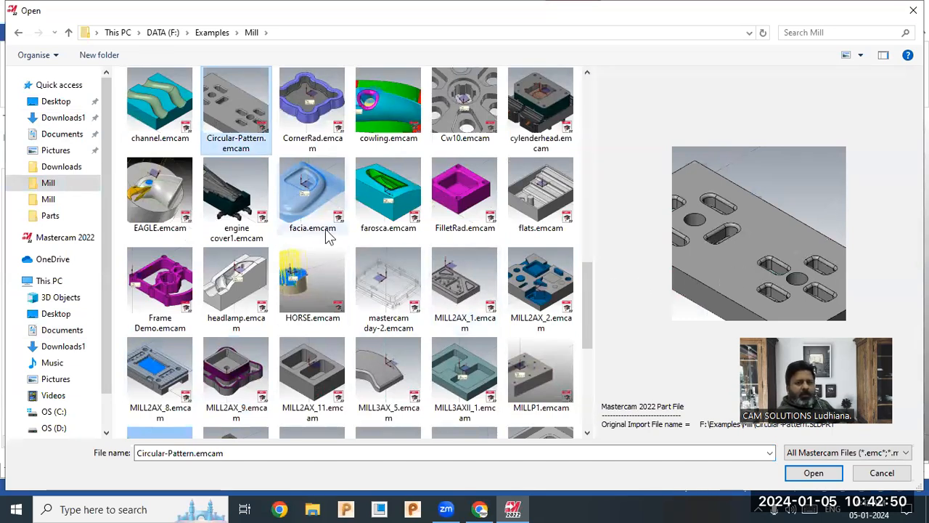
left_click(480, 101)
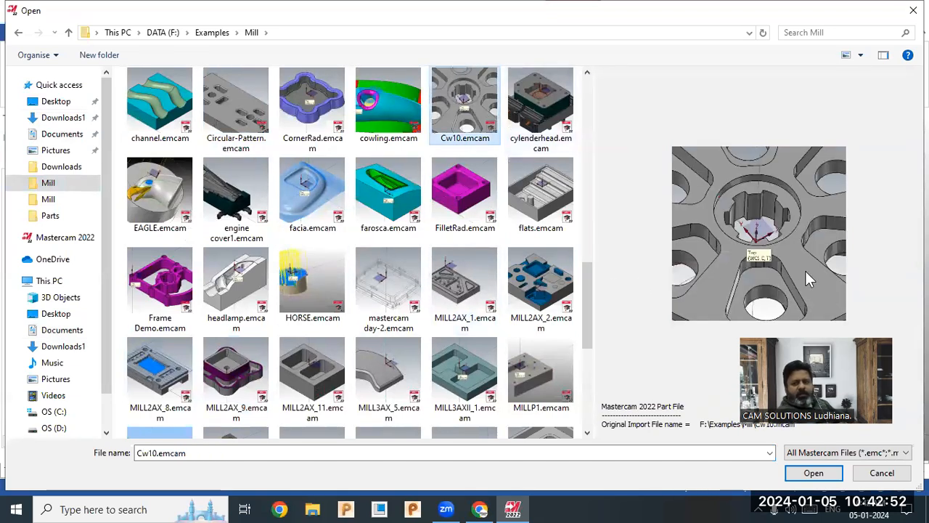
scroll(507, 305, "down", 3)
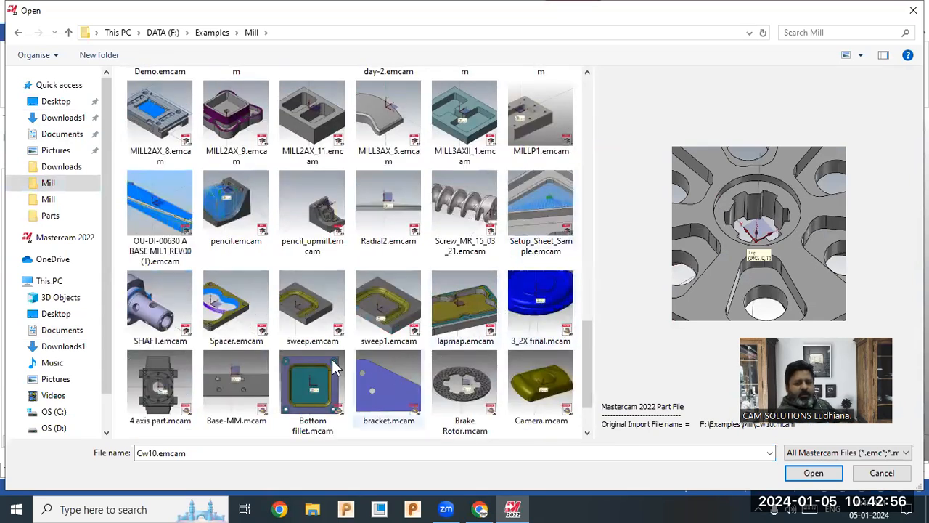
scroll(346, 370, "up", 3)
scroll(346, 370, "up", 3)
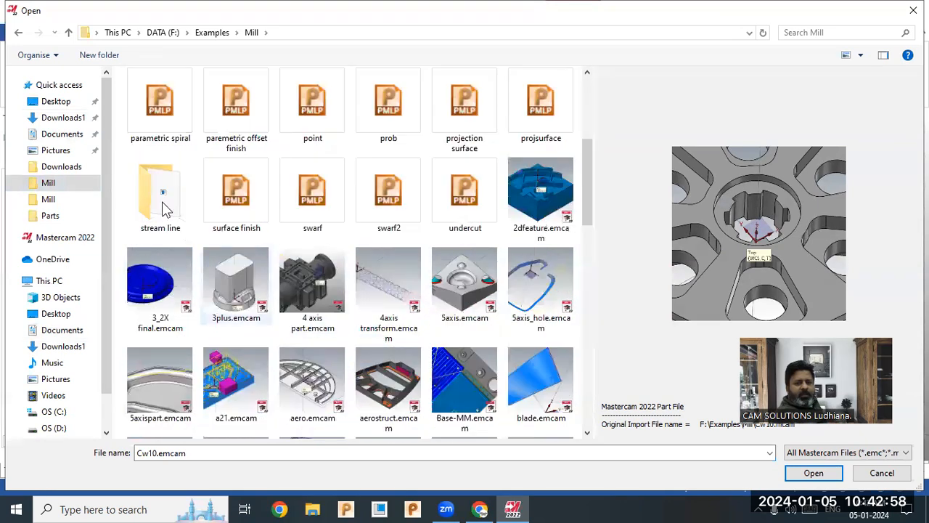
Go back to the Parts folder and preview the drg45, 4 axis and mastercam test files.
left_click(19, 33)
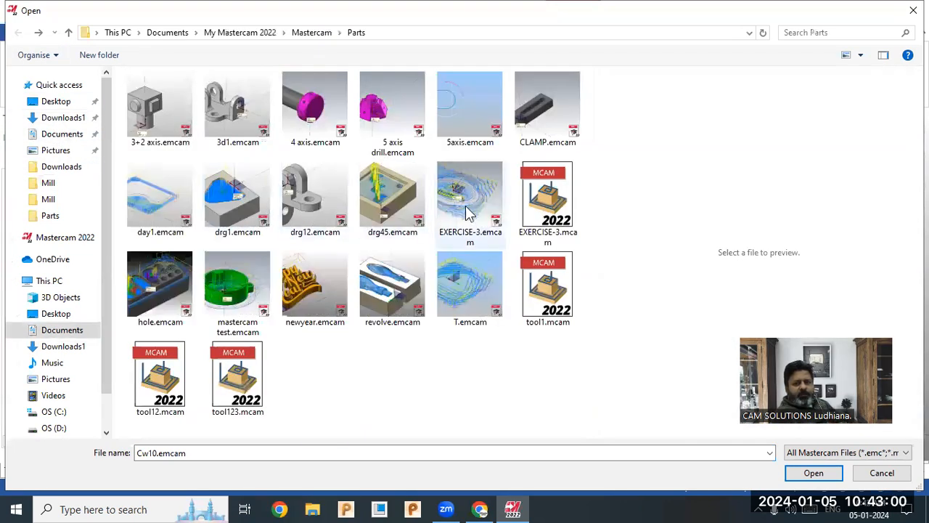
left_click(388, 194)
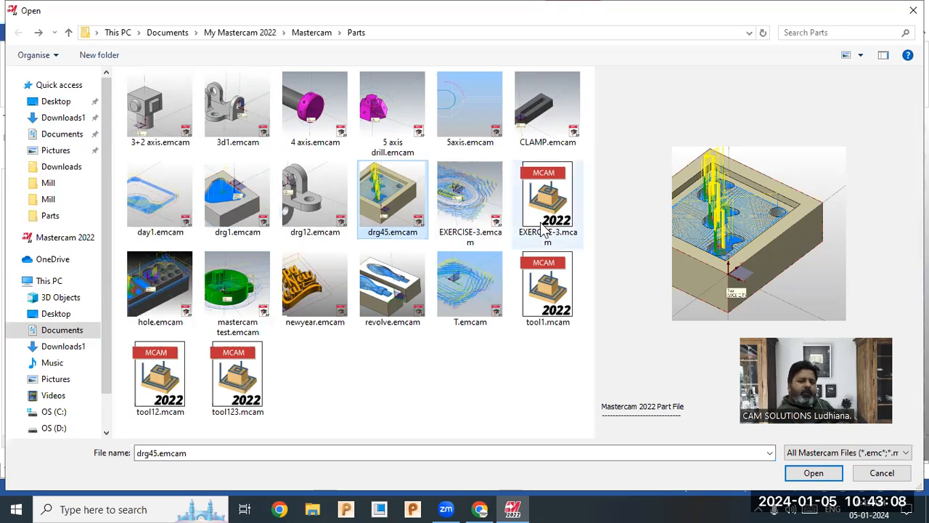
left_click(312, 109)
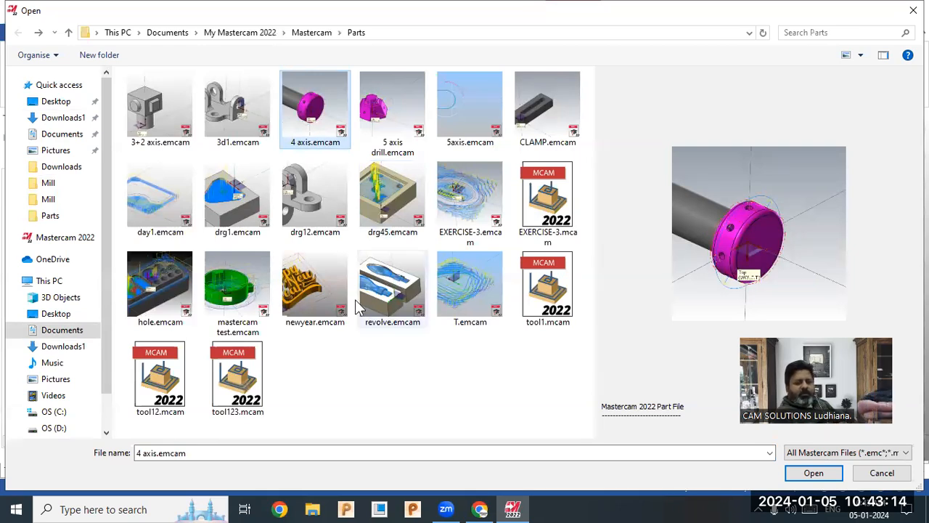
left_click(229, 283)
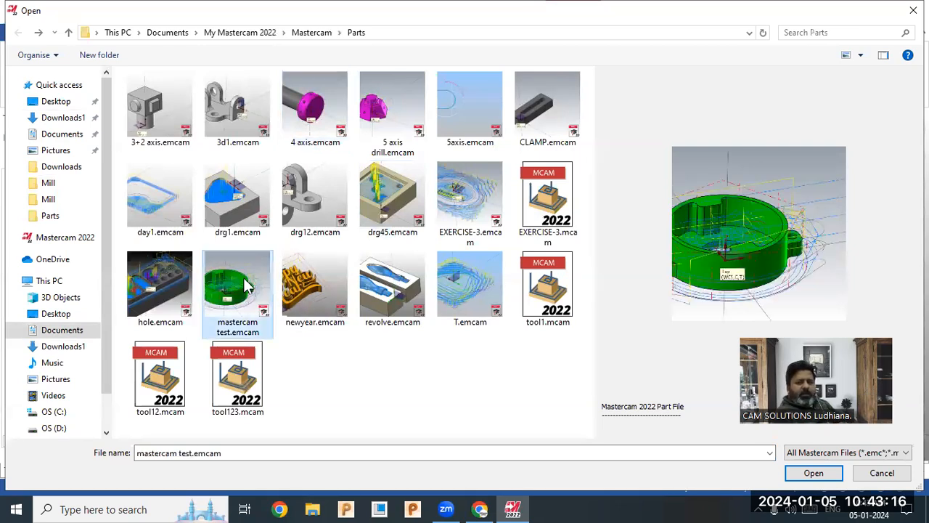
Look through the Mill examples folder again for a suitable part, then leave the file selection without opening anything.
left_click(50, 199)
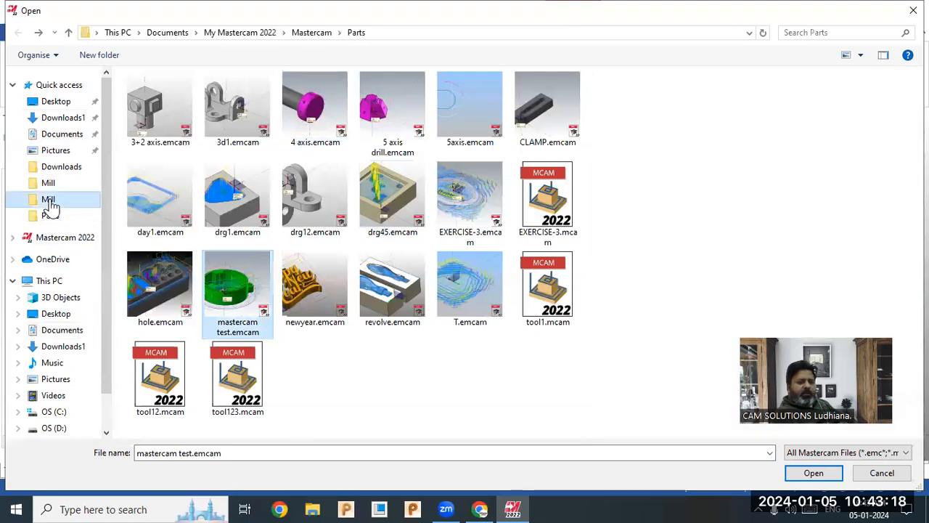
left_click(50, 183)
scroll(163, 260, "down", 15)
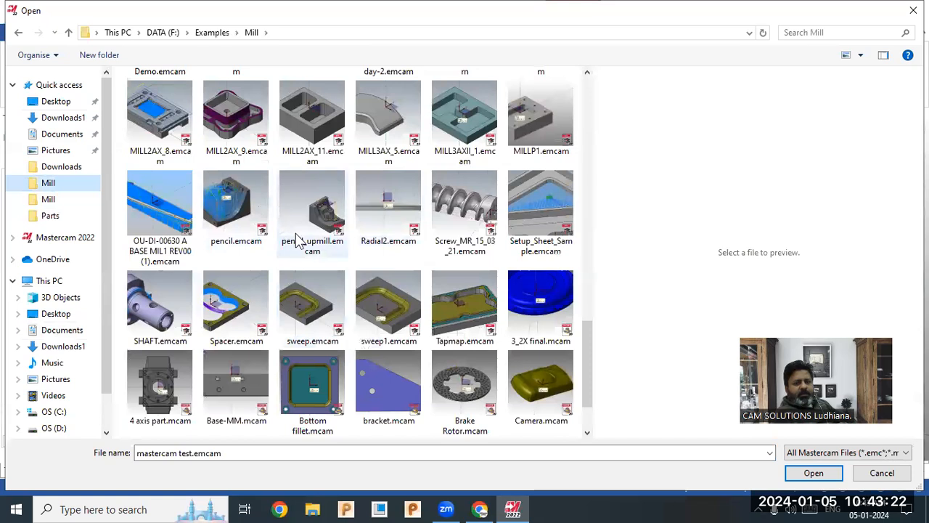
scroll(299, 257, "down", 1)
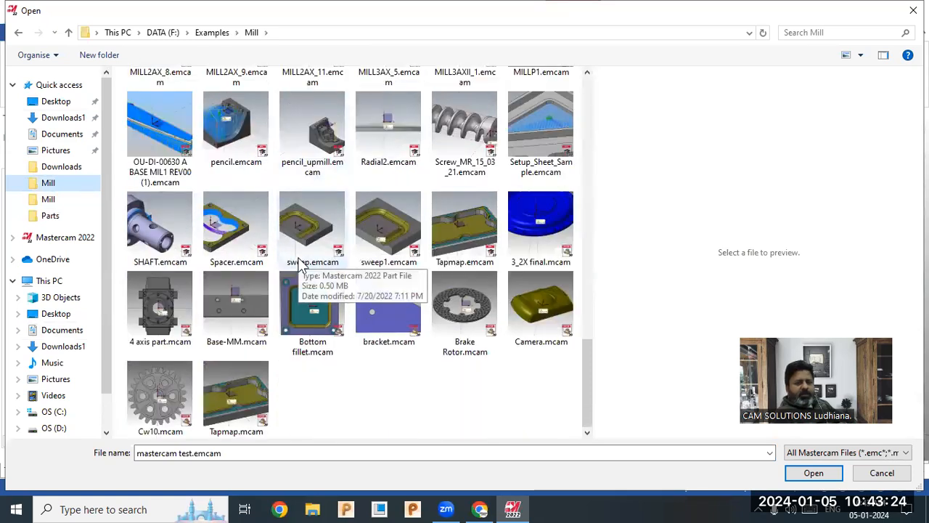
scroll(308, 270, "up", 10)
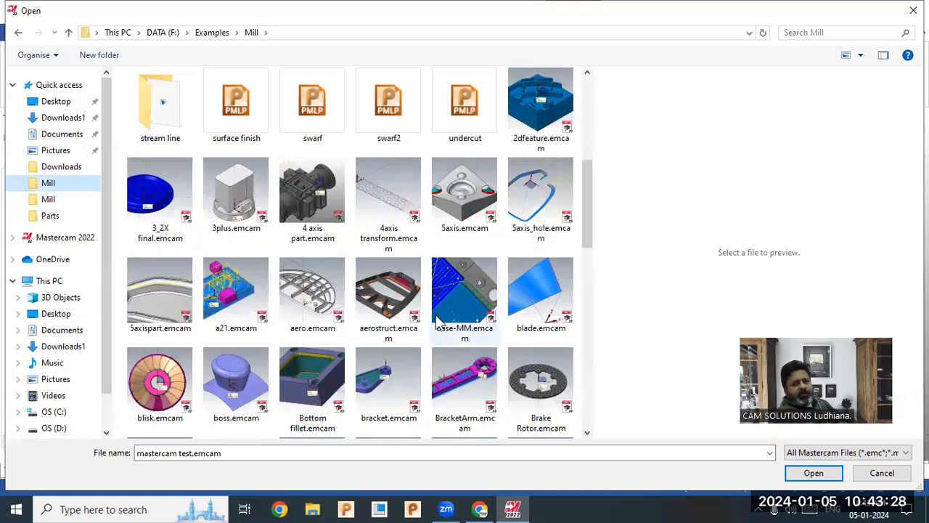
scroll(436, 321, "up", 5)
scroll(440, 321, "down", 12)
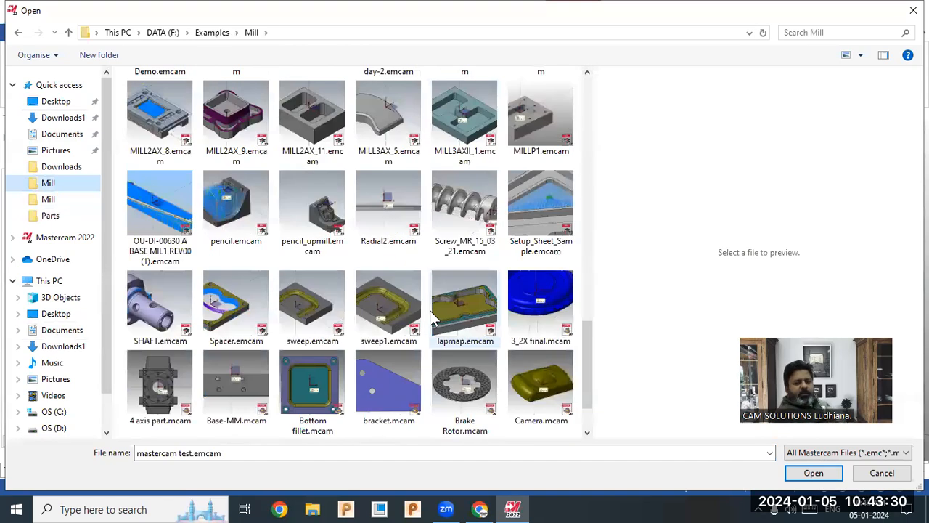
scroll(421, 305, "down", 1)
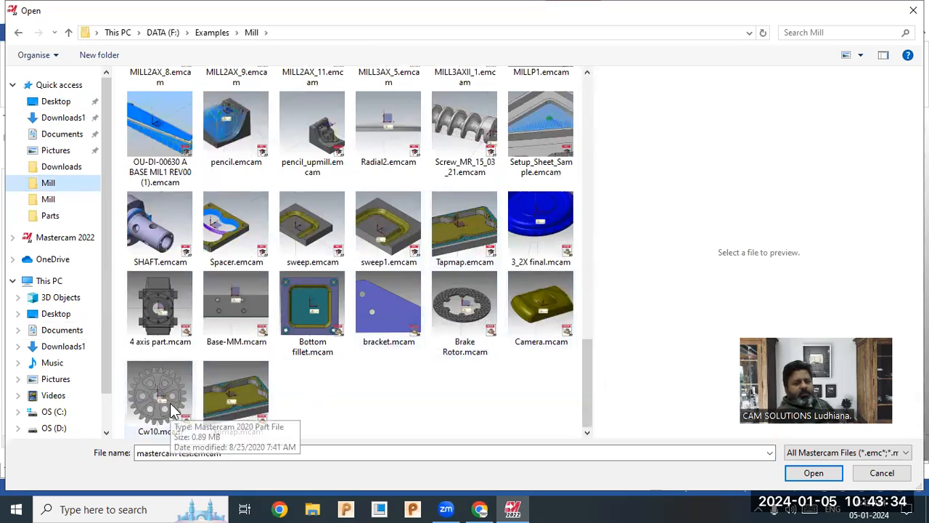
left_click(871, 471)
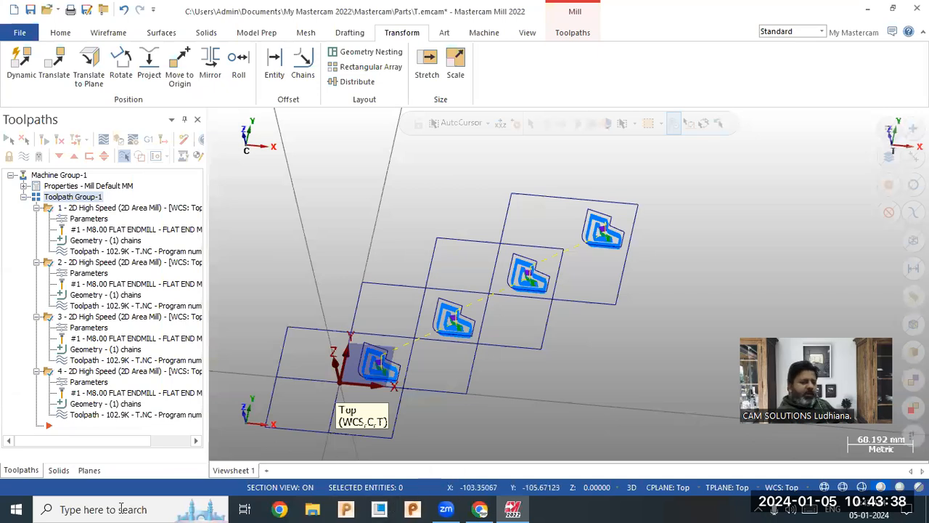
Search Windows for "2d" and open the drawing file 2d (1).pdf in Adobe Acrobat.
left_click(152, 502)
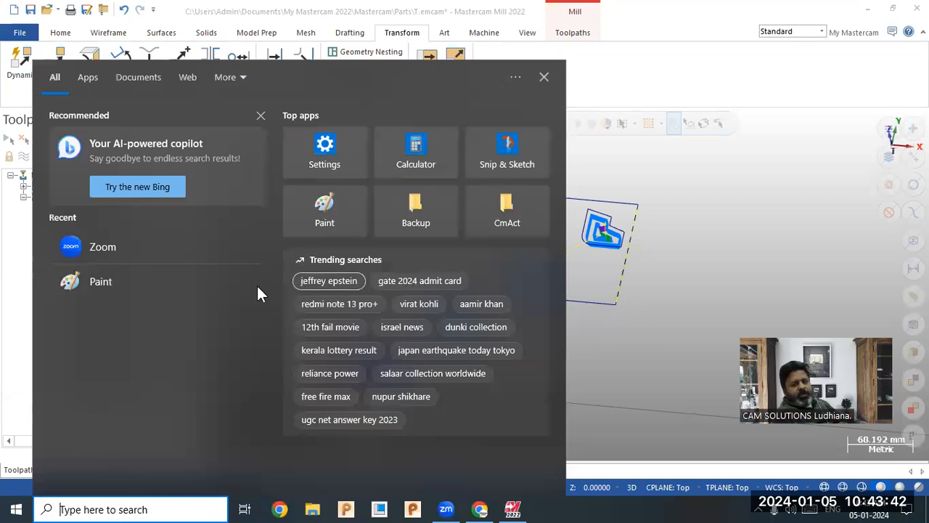
type("2d")
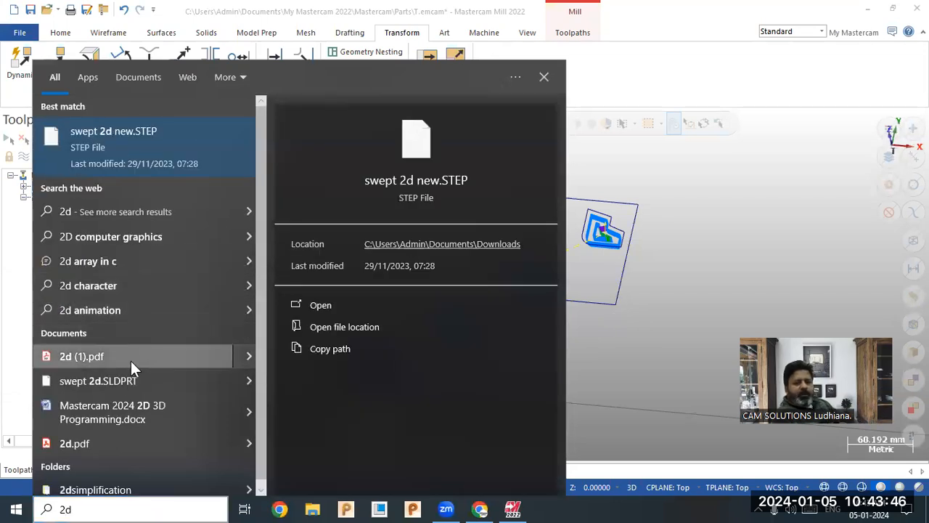
key("Escape")
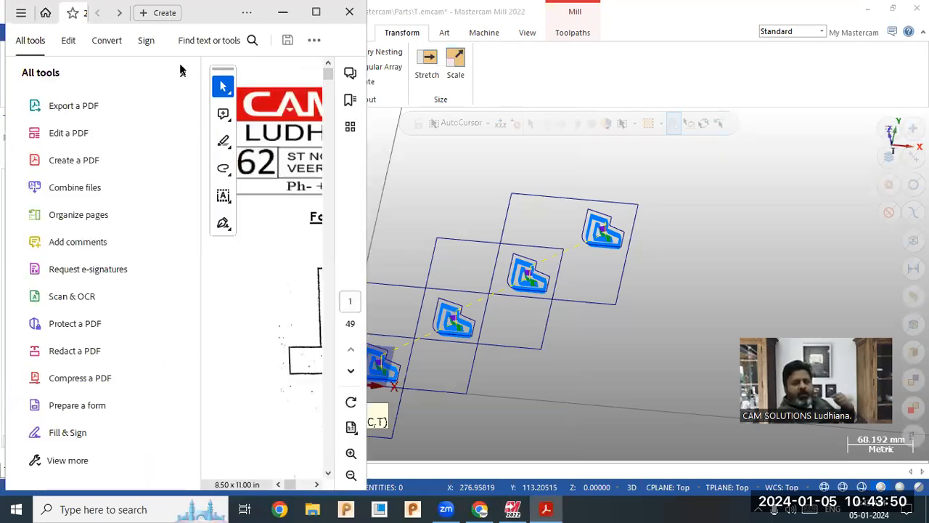
Hide the PDF's tools pane, reduce the zoom to show the whole first drawing, and maximize the window.
left_click(184, 74)
scroll(256, 251, "down", 3)
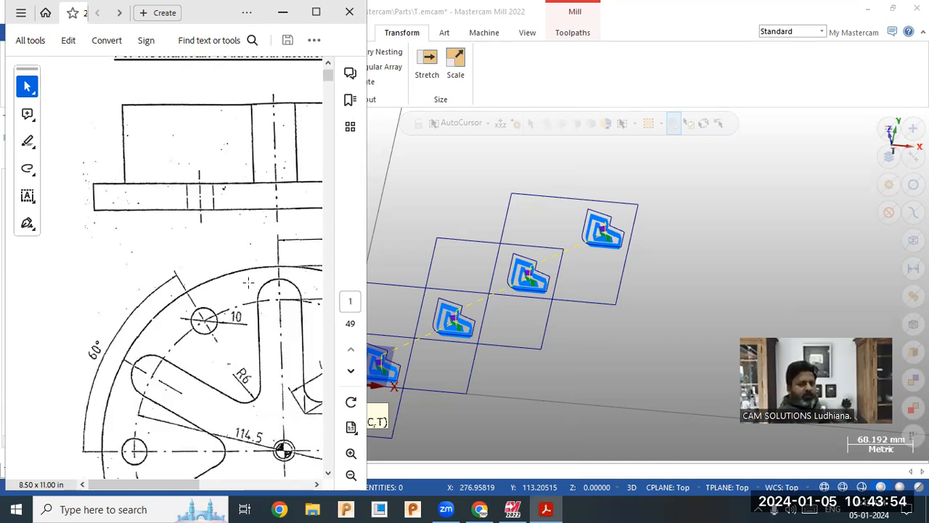
scroll(249, 282, "down", 3, "ctrl")
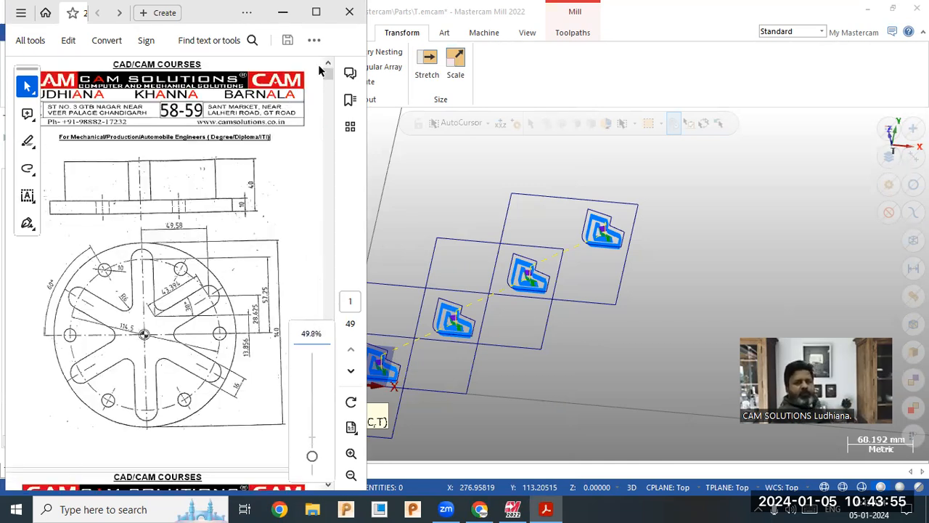
left_click(316, 11)
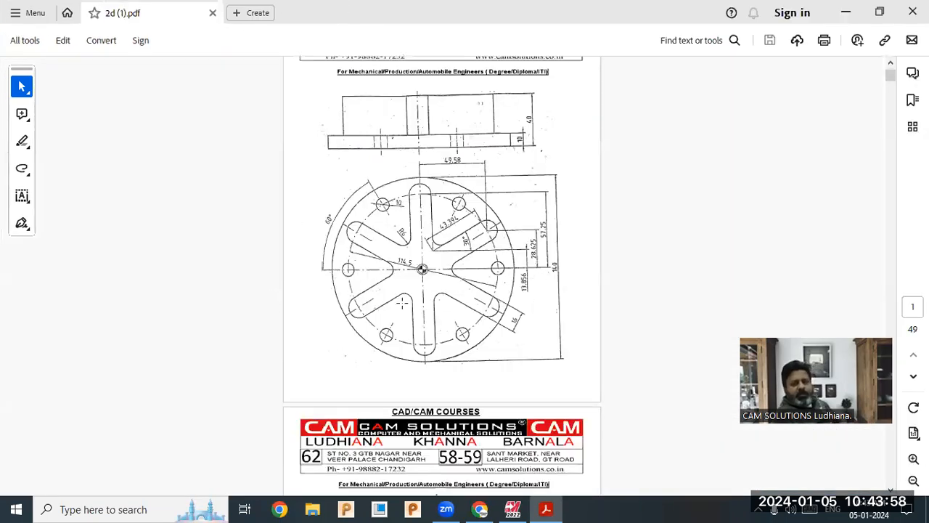
Browse the PDF's drawings from page 1 to page 20 for parts with mirrored, rotated or repeated pockets and bosses.
scroll(421, 297, "down", 20)
scroll(419, 312, "down", 10)
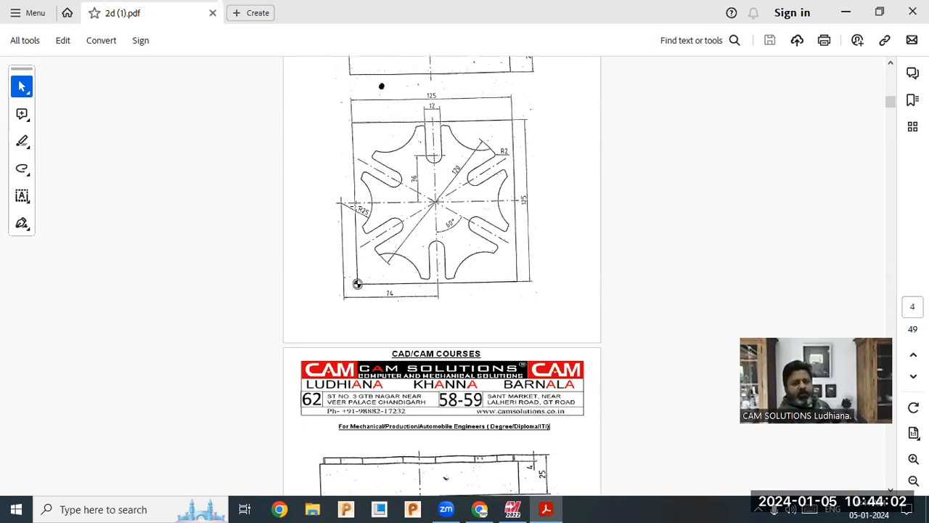
scroll(521, 423, "down", 20)
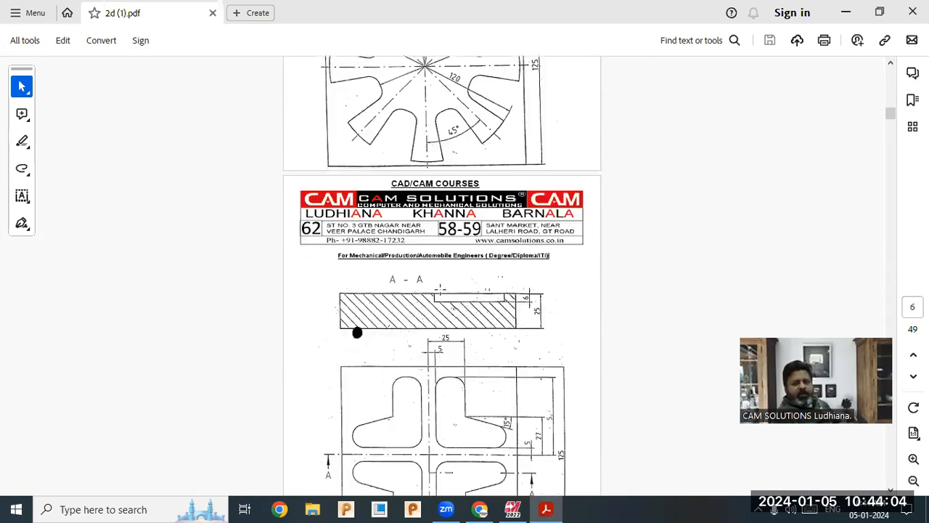
scroll(443, 275, "up", 5)
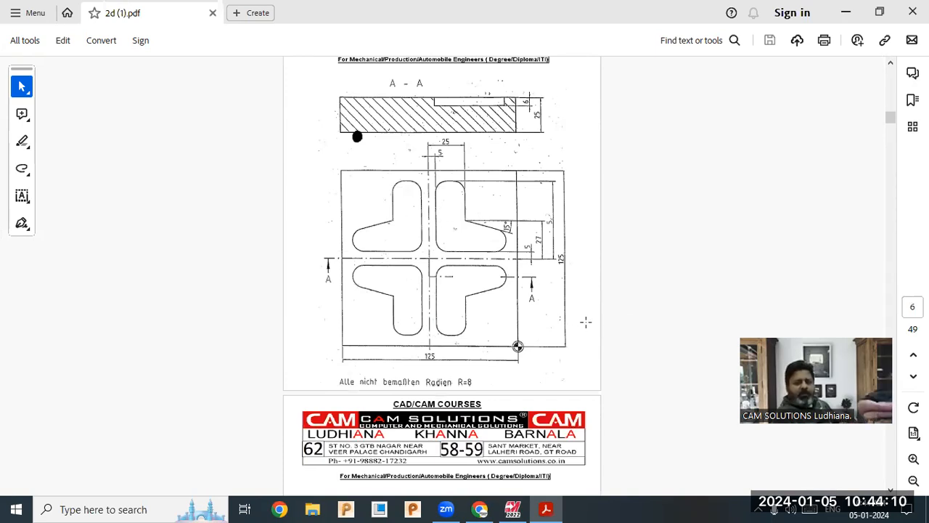
scroll(586, 331, "down", 20)
scroll(577, 339, "down", 4)
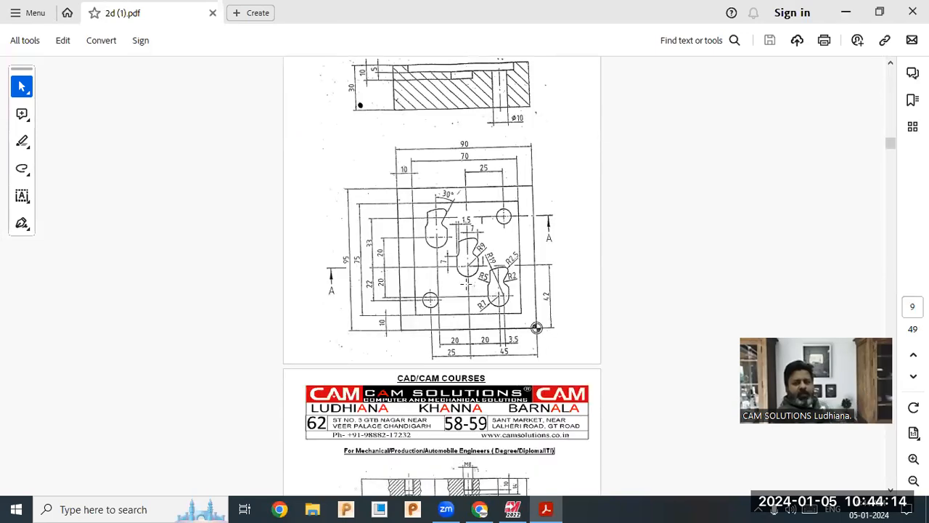
scroll(443, 293, "down", 15)
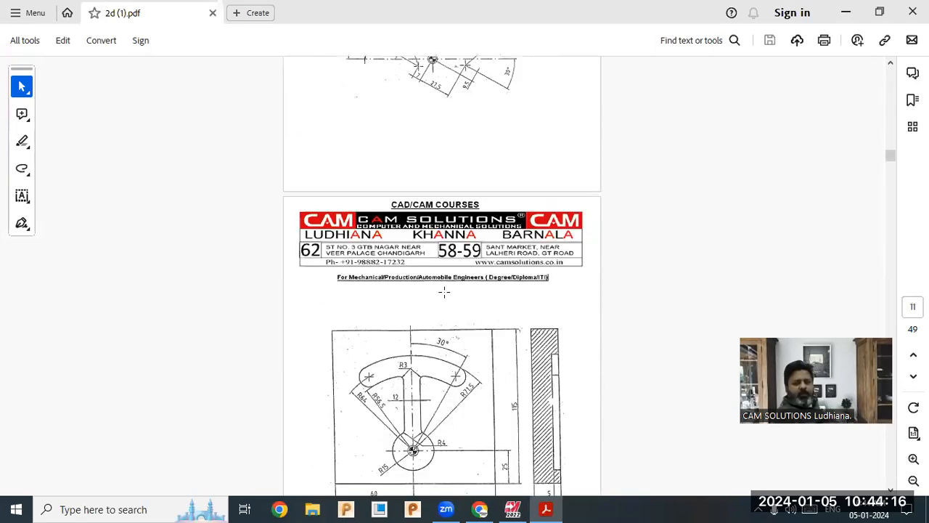
scroll(444, 294, "down", 20)
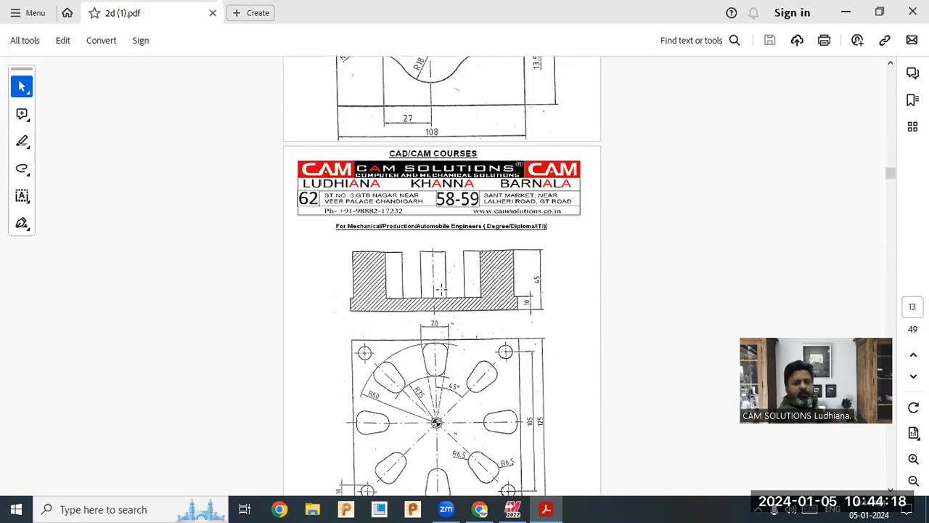
scroll(441, 289, "down", 10)
scroll(439, 293, "down", 8)
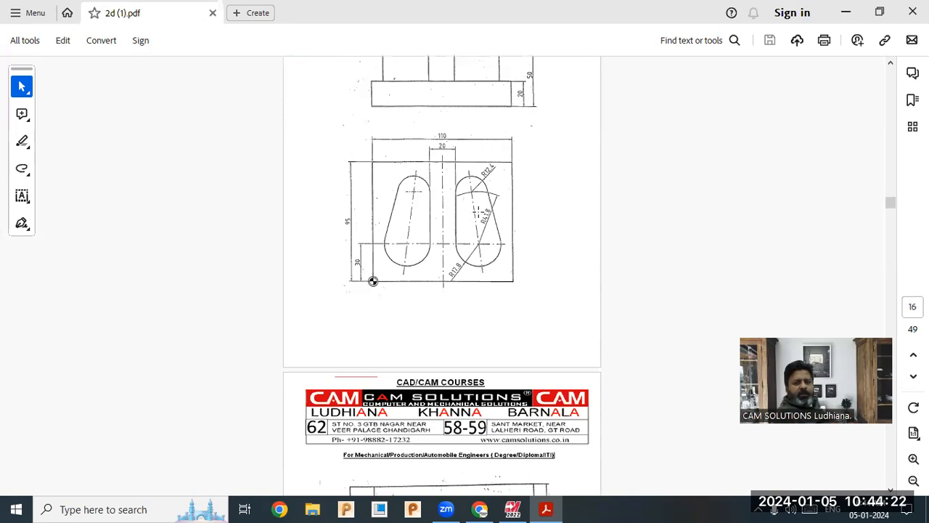
scroll(424, 225, "down", 20)
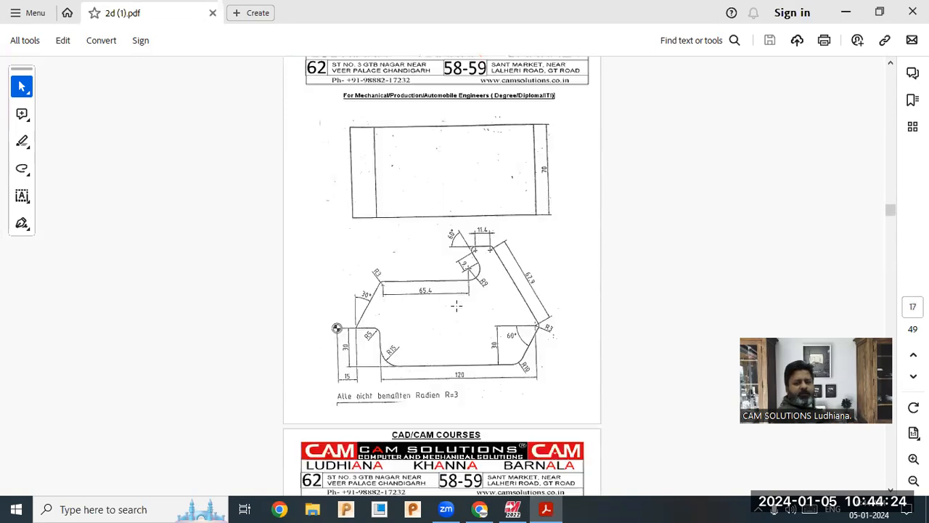
scroll(455, 312, "down", 5)
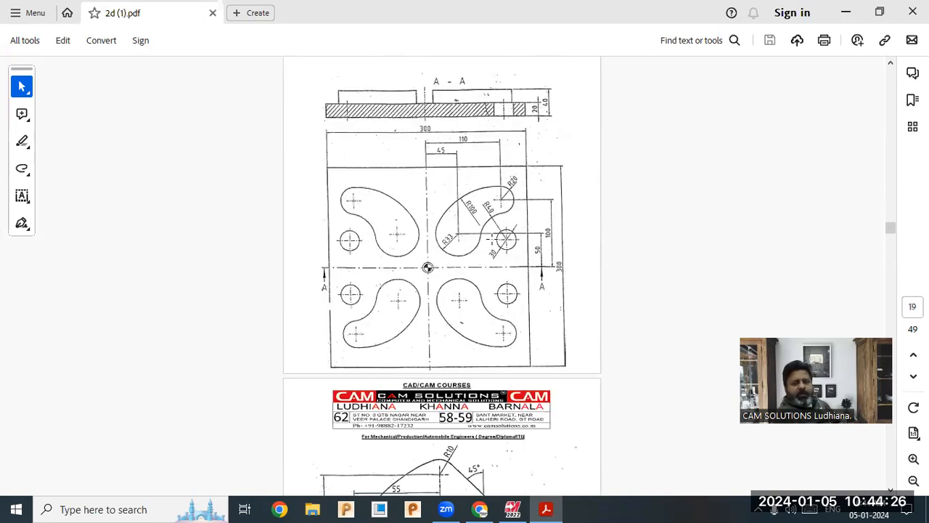
scroll(443, 276, "down", 7)
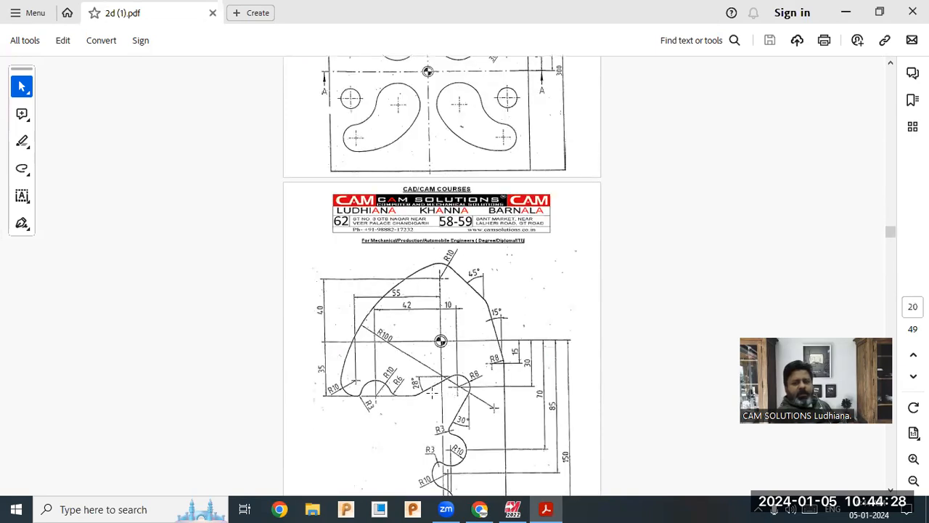
Switch back to Mastercam and examine the four Area Mill pocket toolpaths along the diagonal from a tilted close-up view.
left_click(846, 12)
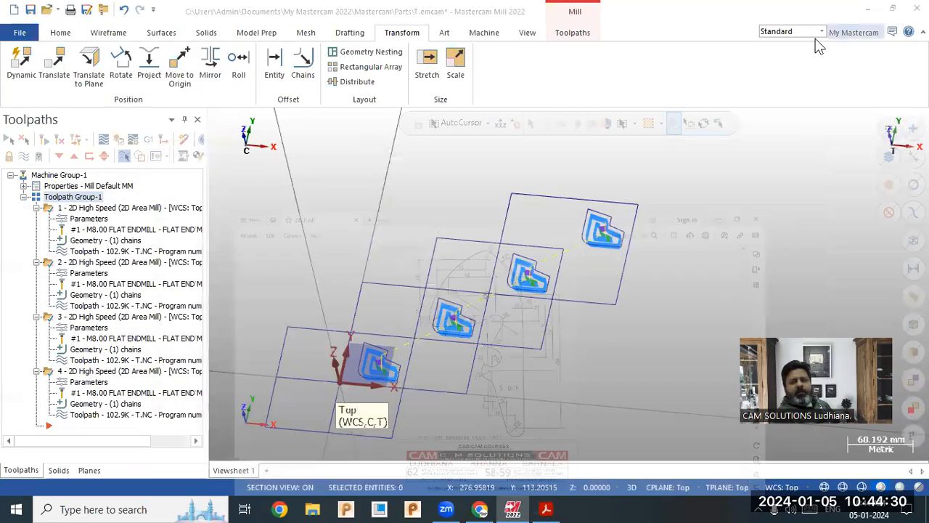
scroll(510, 300, "up", 4)
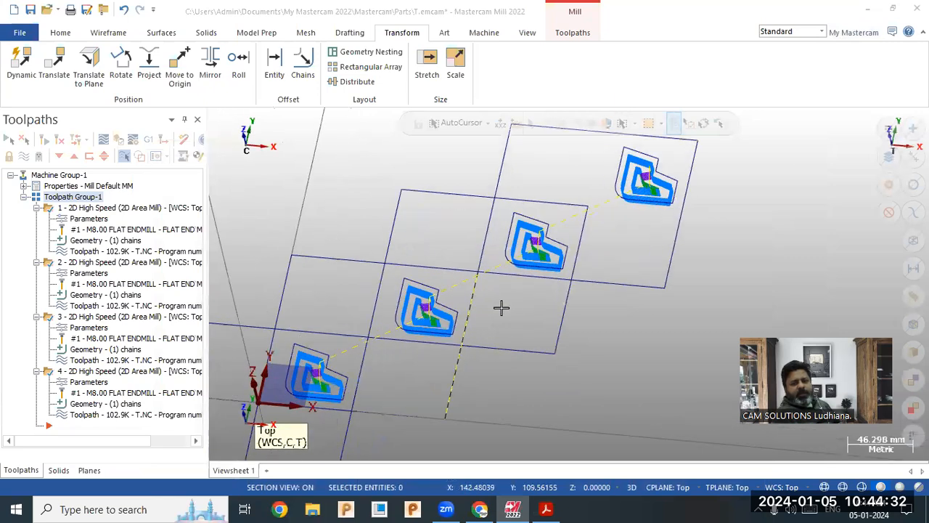
scroll(568, 307, "down", 1)
mouse_move(483, 325)
middle_mouse_down()
mouse_move(504, 308)
mouse_move(477, 315)
mouse_move(495, 315)
middle_mouse_up()
scroll(387, 279, "up", 1)
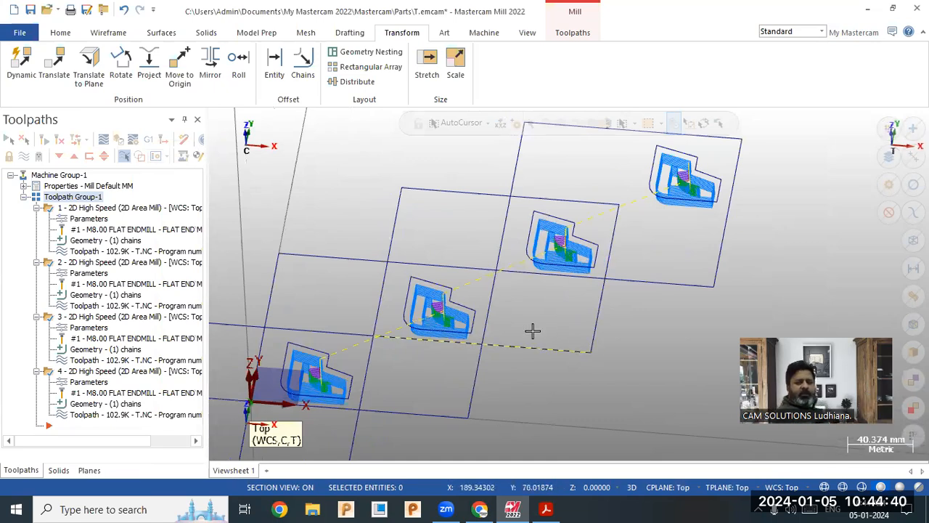
scroll(711, 309, "down", 2)
scroll(620, 315, "up", 2)
scroll(626, 373, "up", 1)
mouse_move(482, 400)
middle_mouse_down()
mouse_move(444, 392)
mouse_move(474, 400)
middle_mouse_up()
scroll(370, 306, "up", 1)
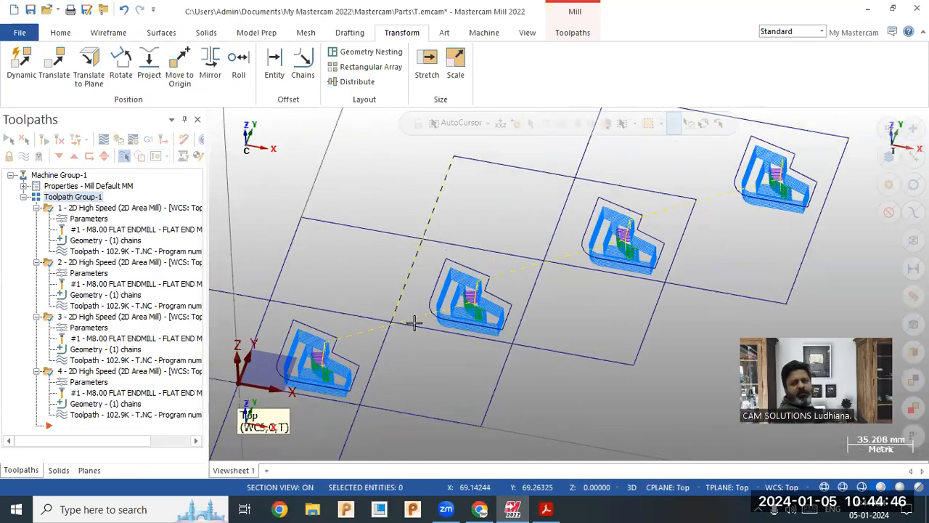
scroll(295, 340, "up", 1)
scroll(386, 341, "down", 1)
scroll(381, 277, "up", 1)
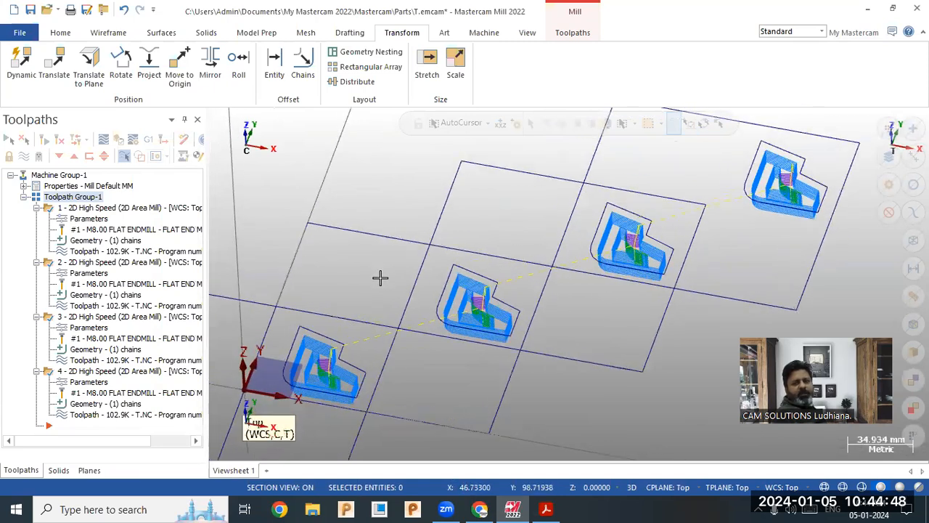